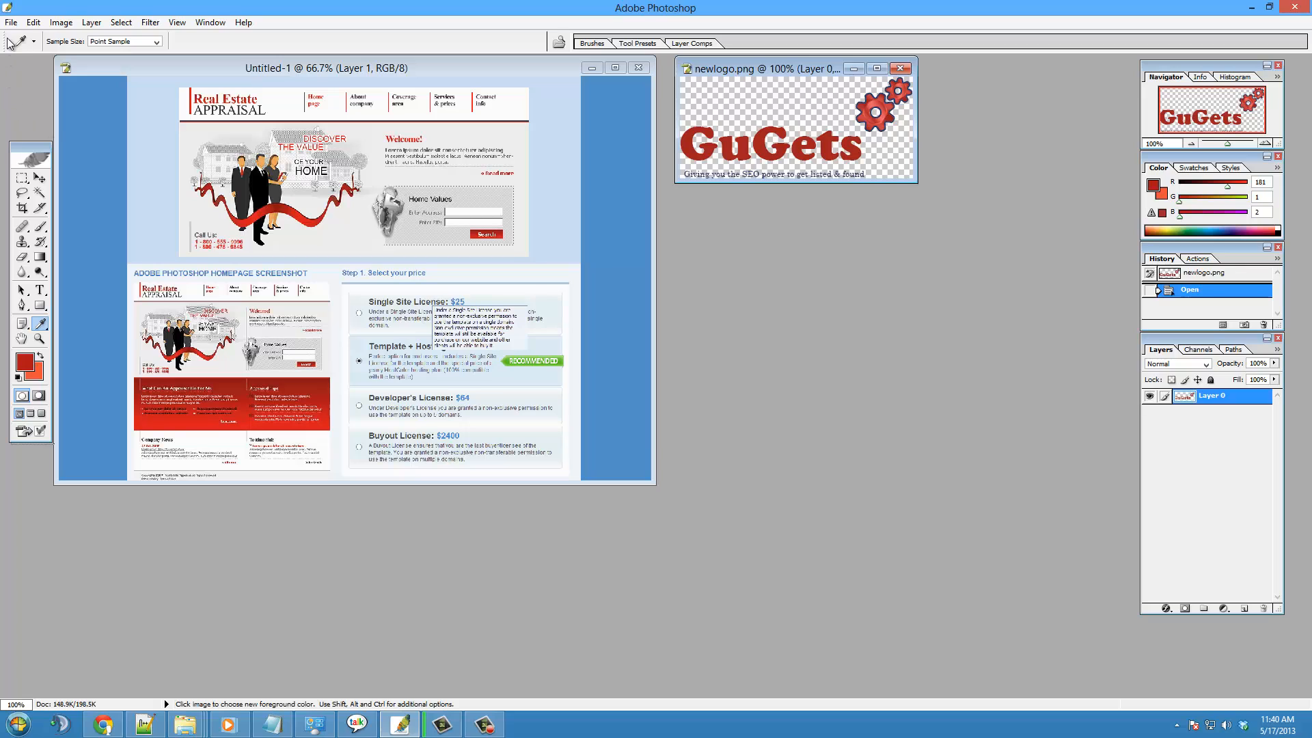
# - Create a new blank RGB document 1053 pixels wide and 253 pixels high, and move its window below the logo image
pyautogui.click(11, 24)
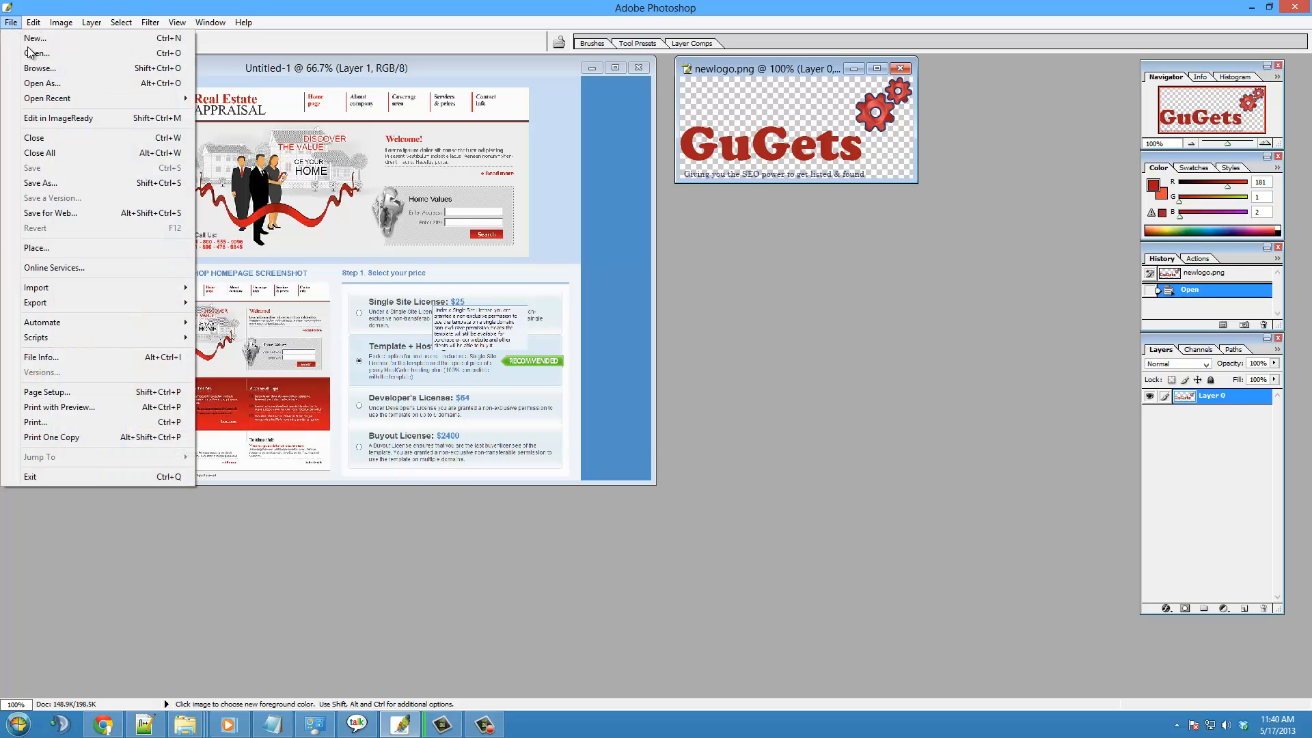
pyautogui.click(35, 41)
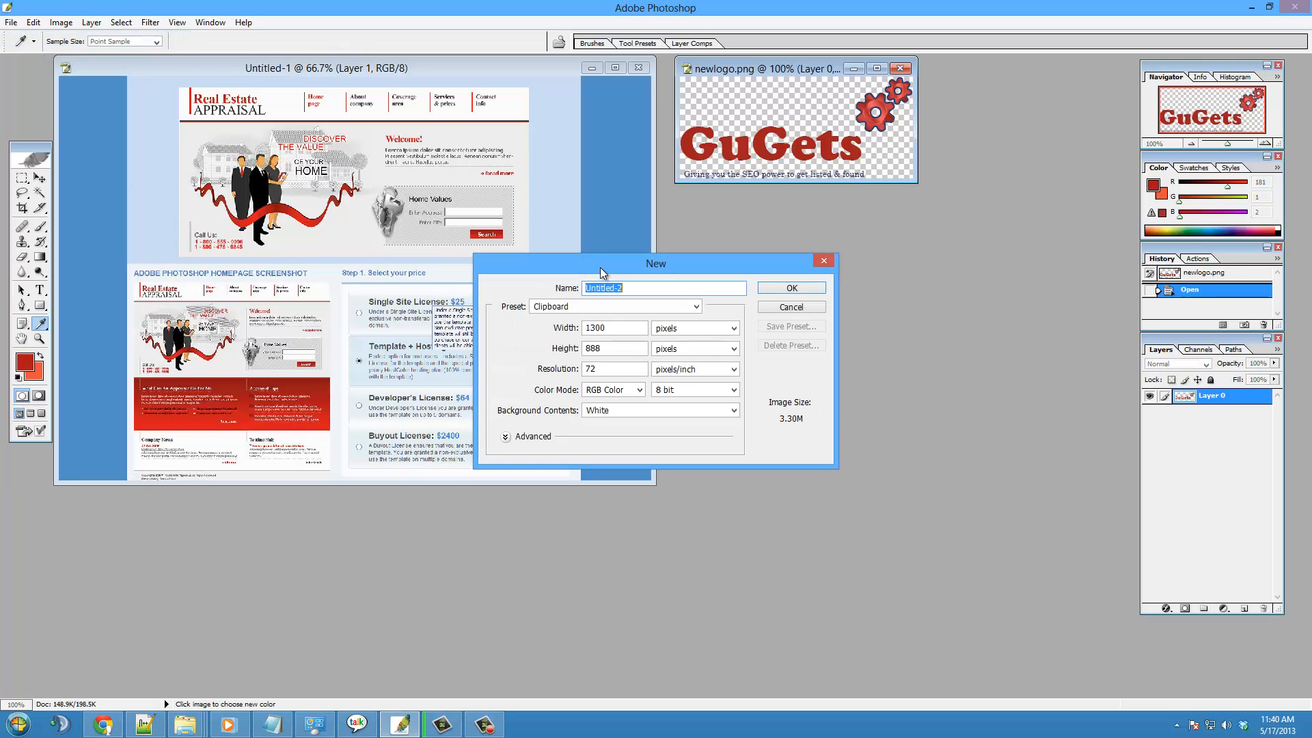
pyautogui.press('Tab')
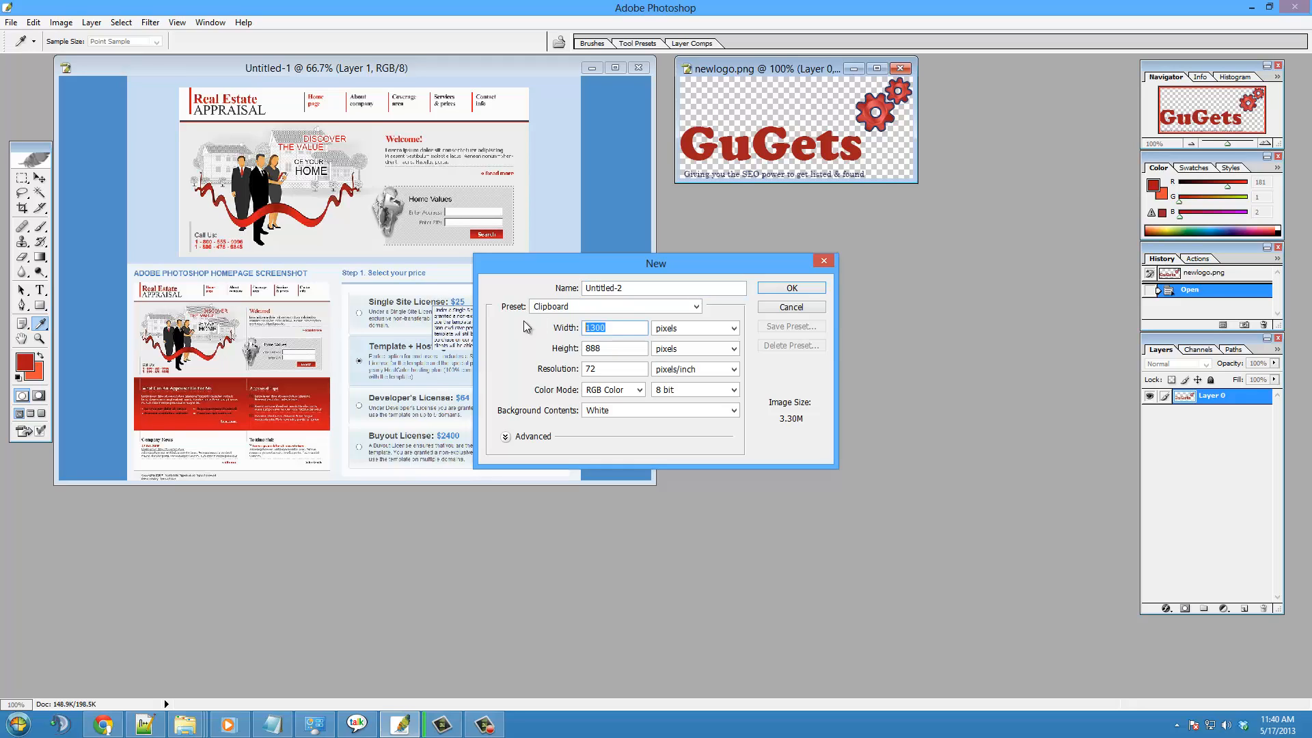
pyautogui.write('10')
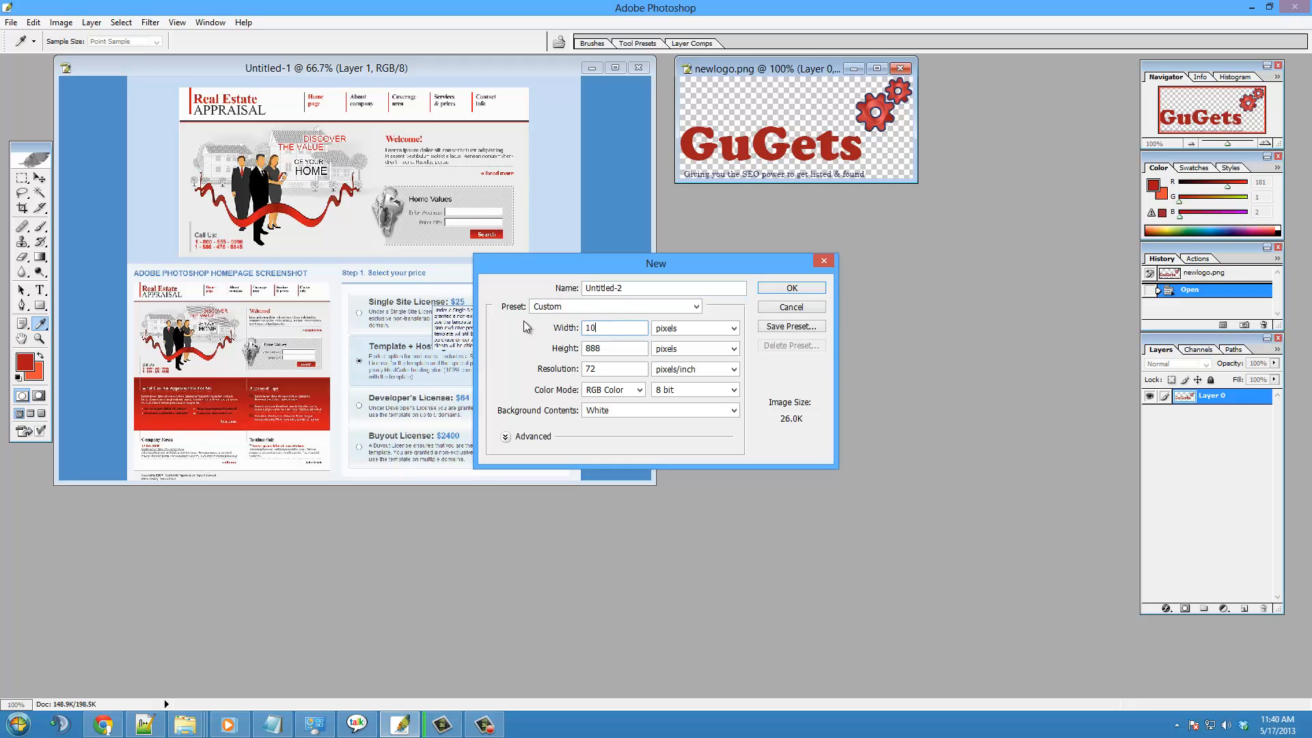
pyautogui.write('53')
pyautogui.press('Tab')
pyautogui.write('253')
pyautogui.click(787, 287)
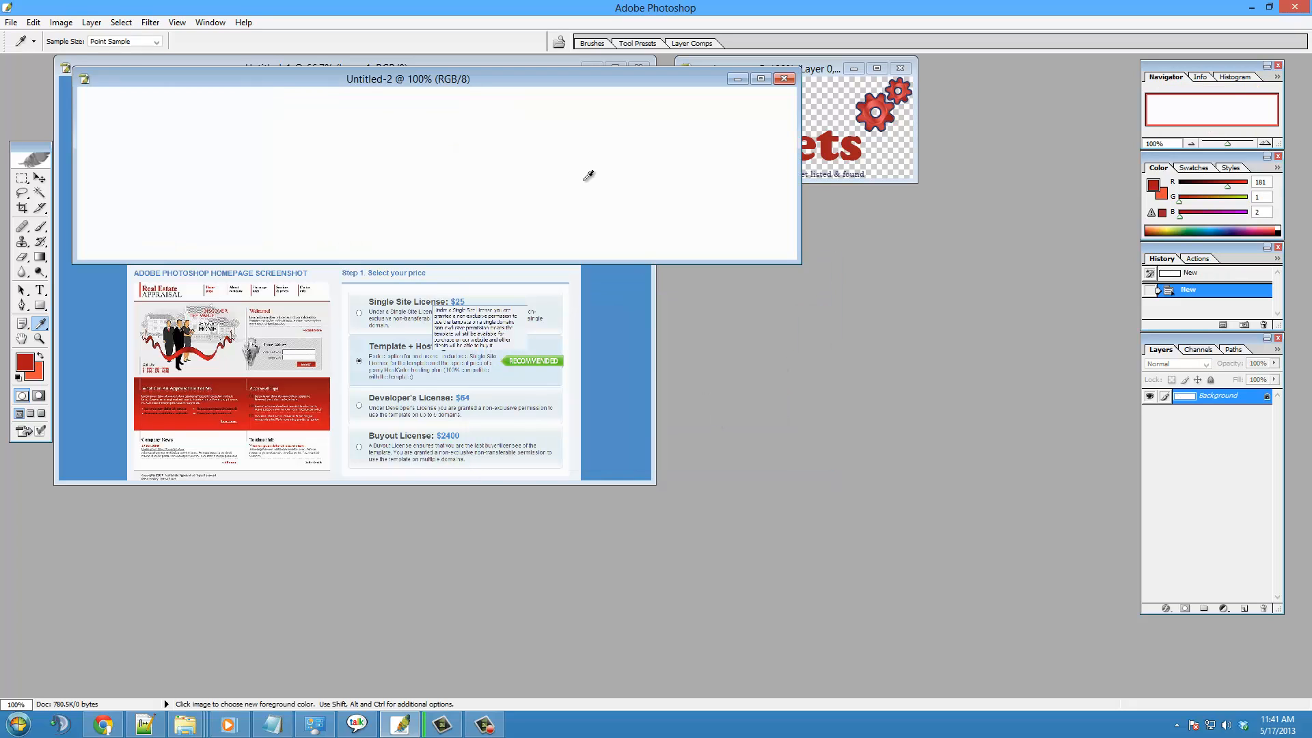
pyautogui.moveTo(460, 98); pyautogui.dragTo(545, 342)
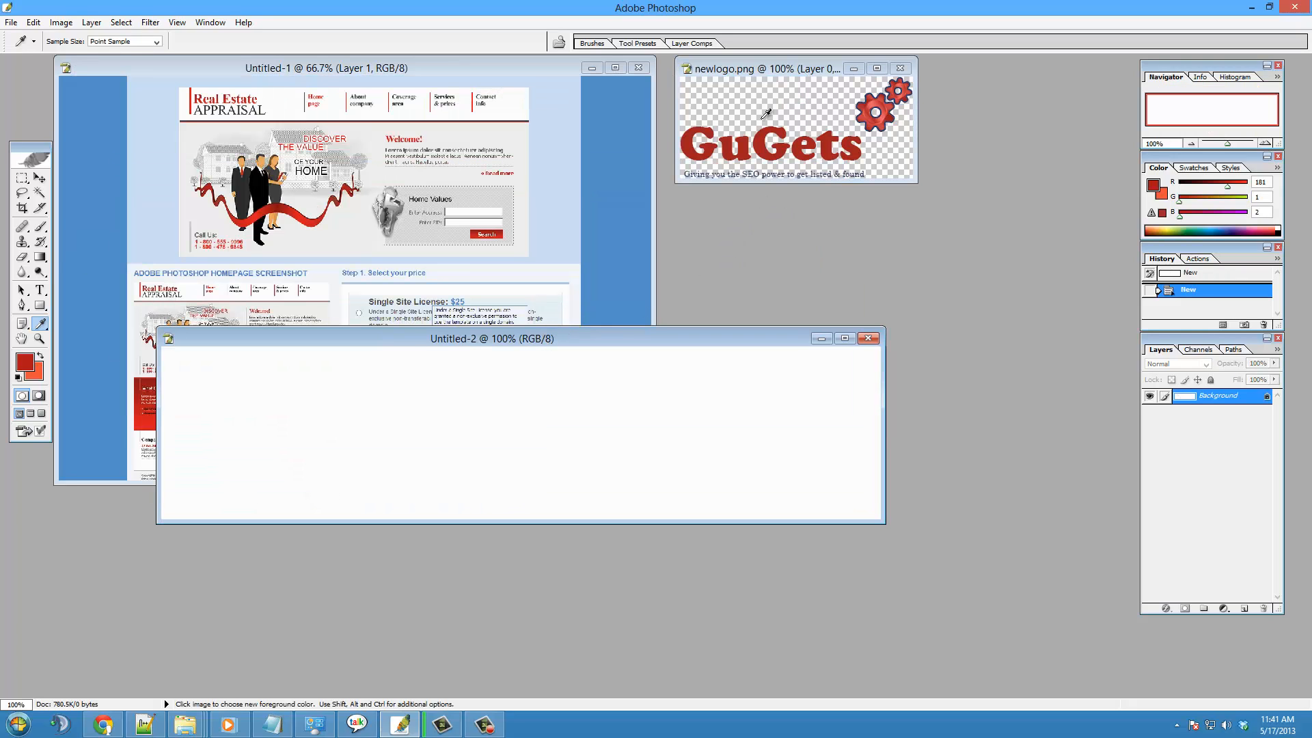
# - Copy the entire newlogo.png image and paste it into the new blank document
pyautogui.click(769, 75)
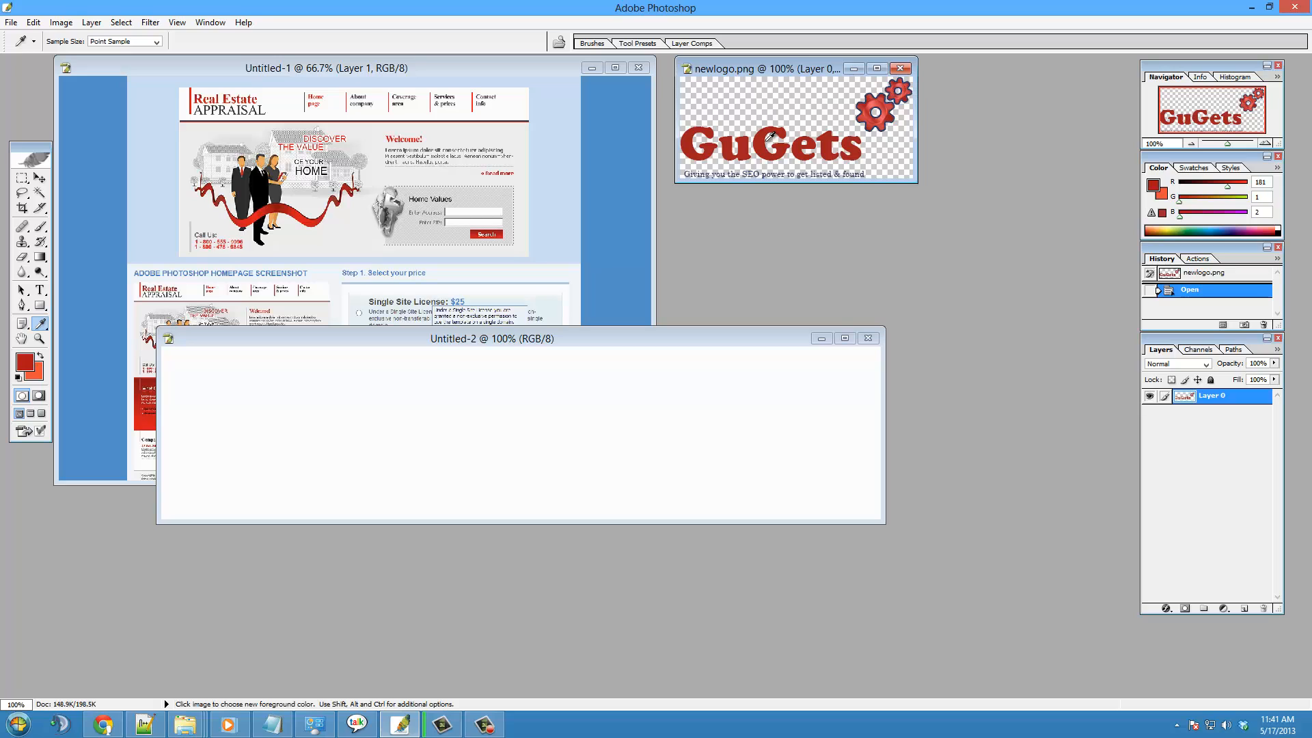
pyautogui.hotkey('ctrl', 'a')
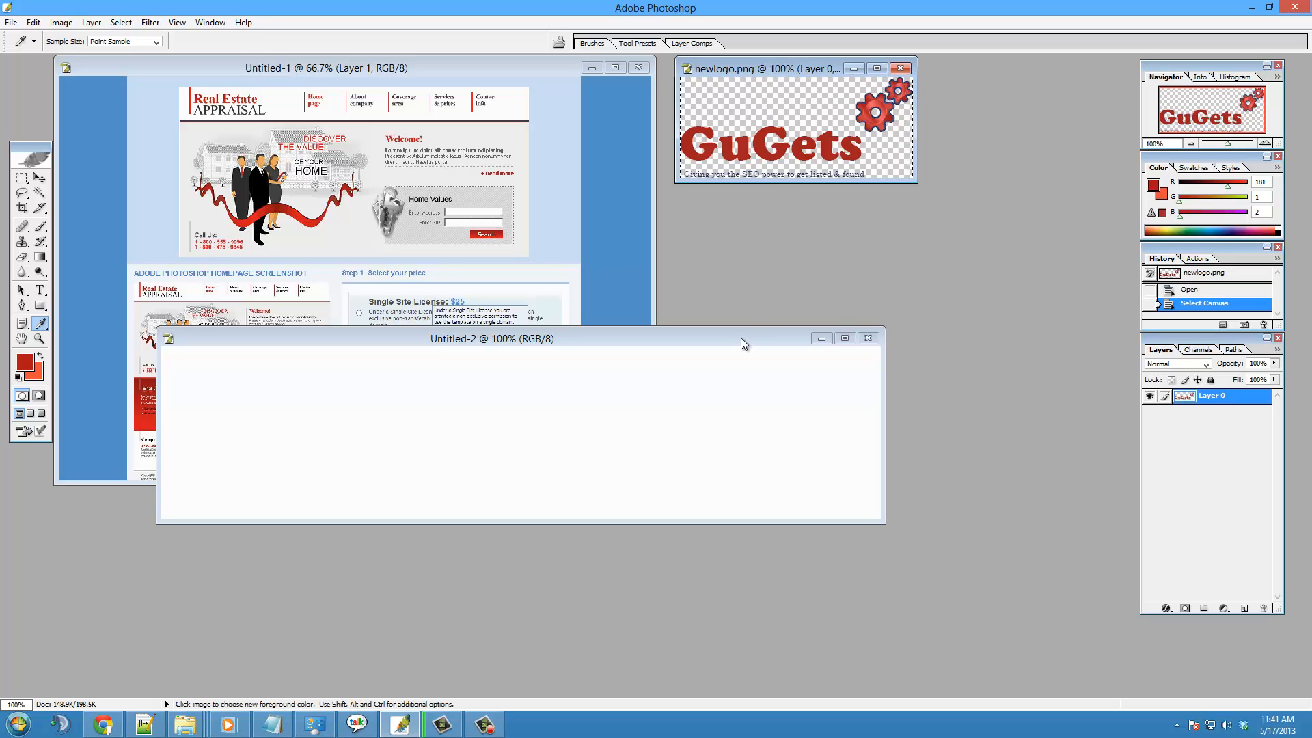
pyautogui.hotkey('ctrl', 'c')
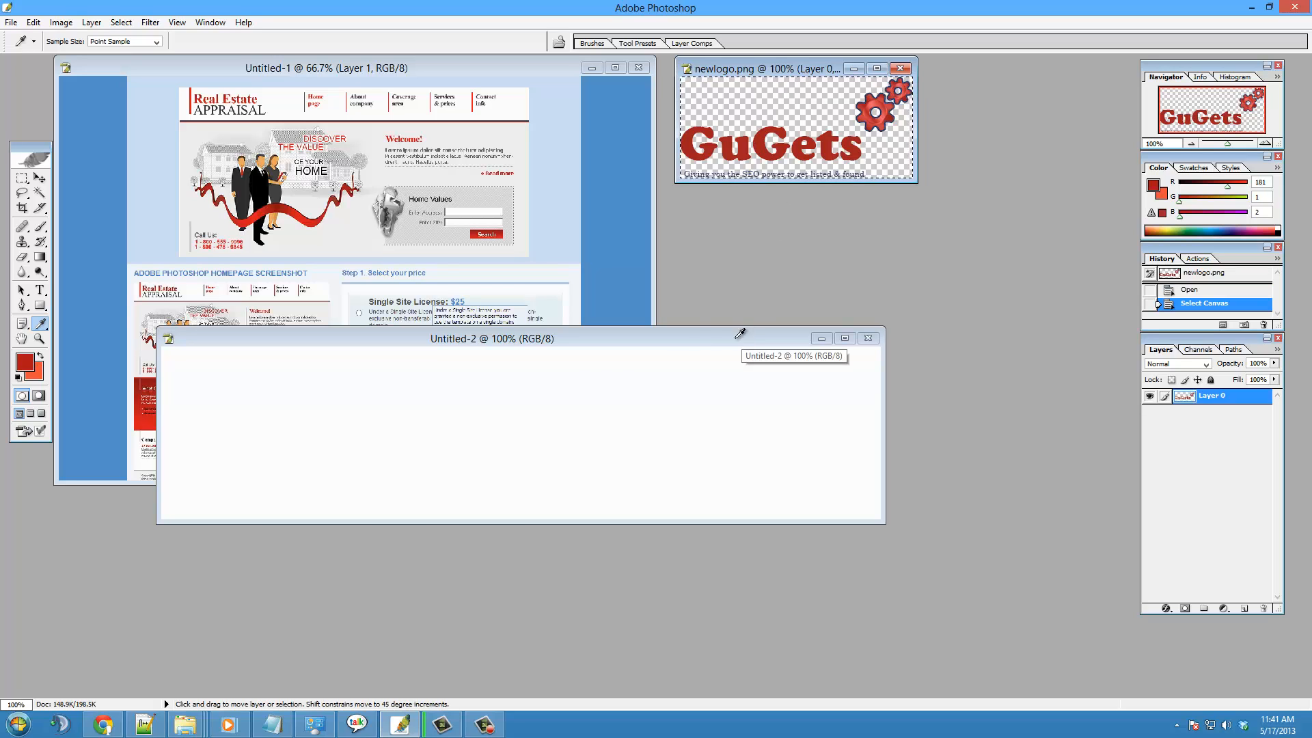
pyautogui.click(544, 440)
pyautogui.hotkey('ctrl', 'v')
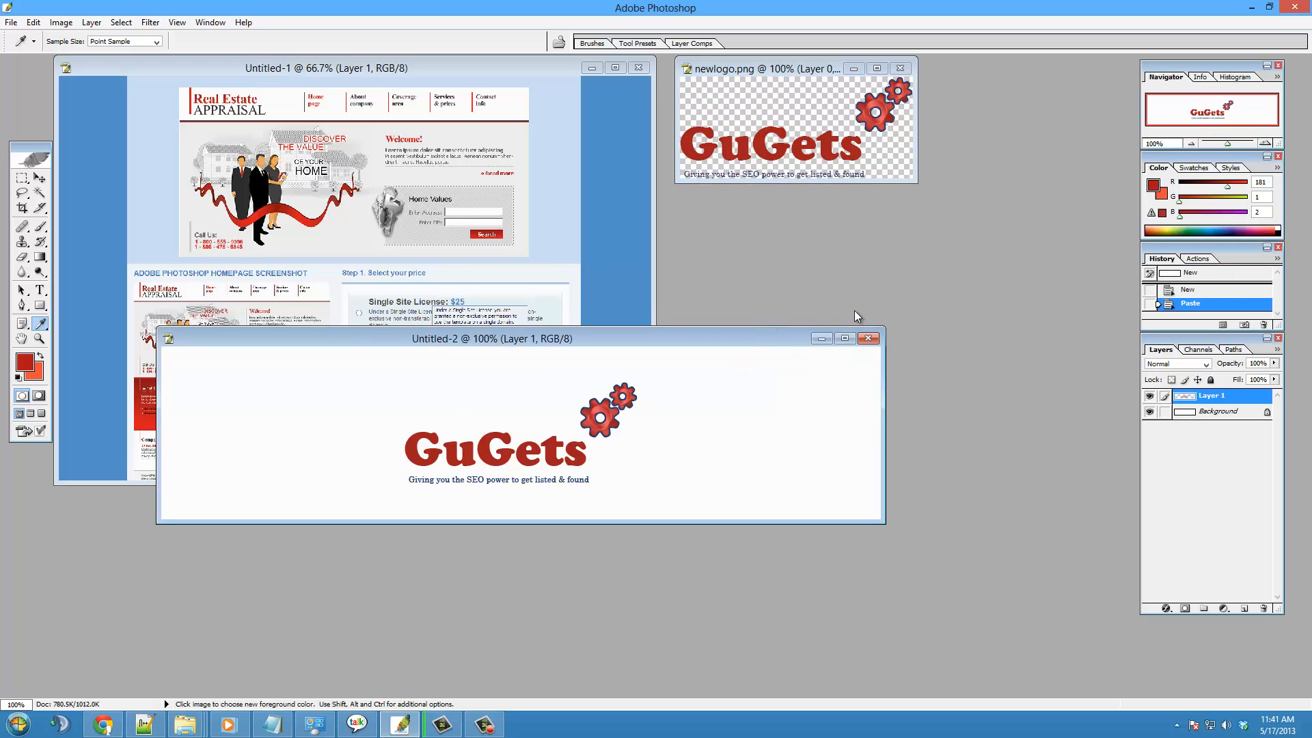
# - Move the pasted GuGets logo to the lower-right area of the banner canvas
pyautogui.click(40, 177)
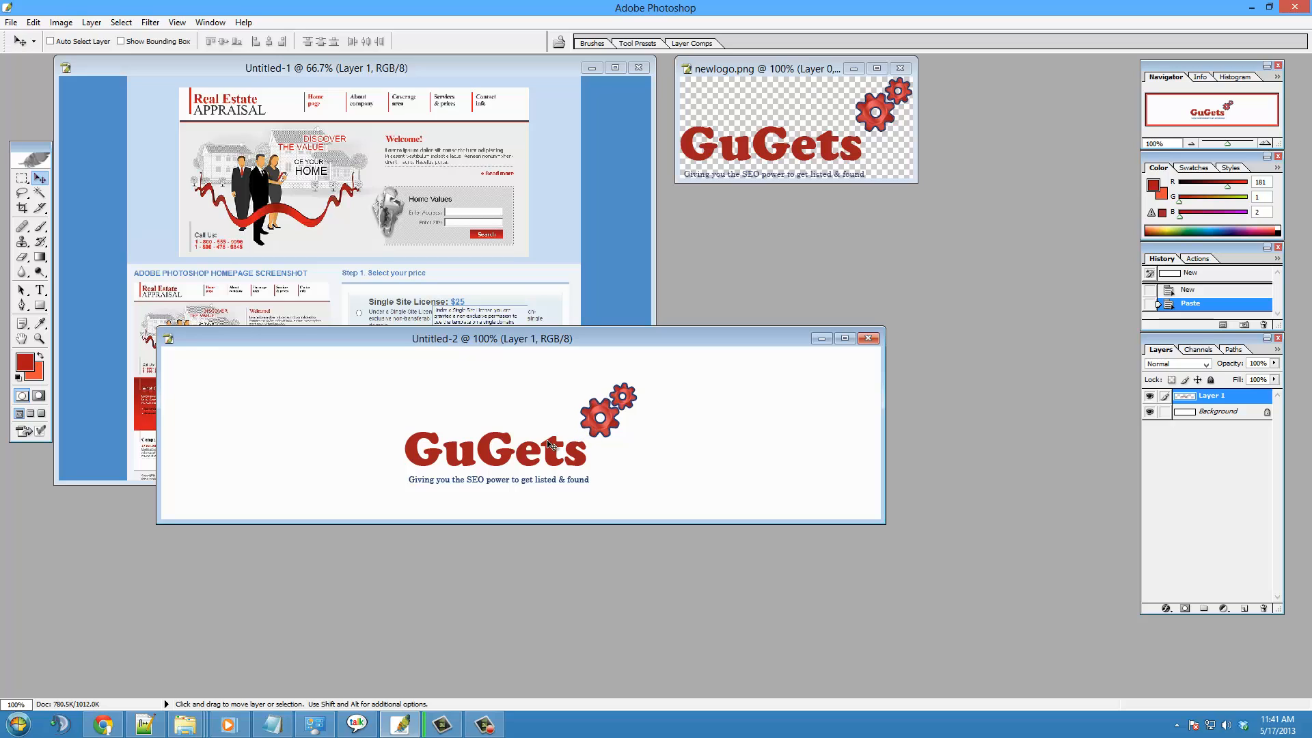
pyautogui.moveTo(551, 465); pyautogui.dragTo(335, 467)
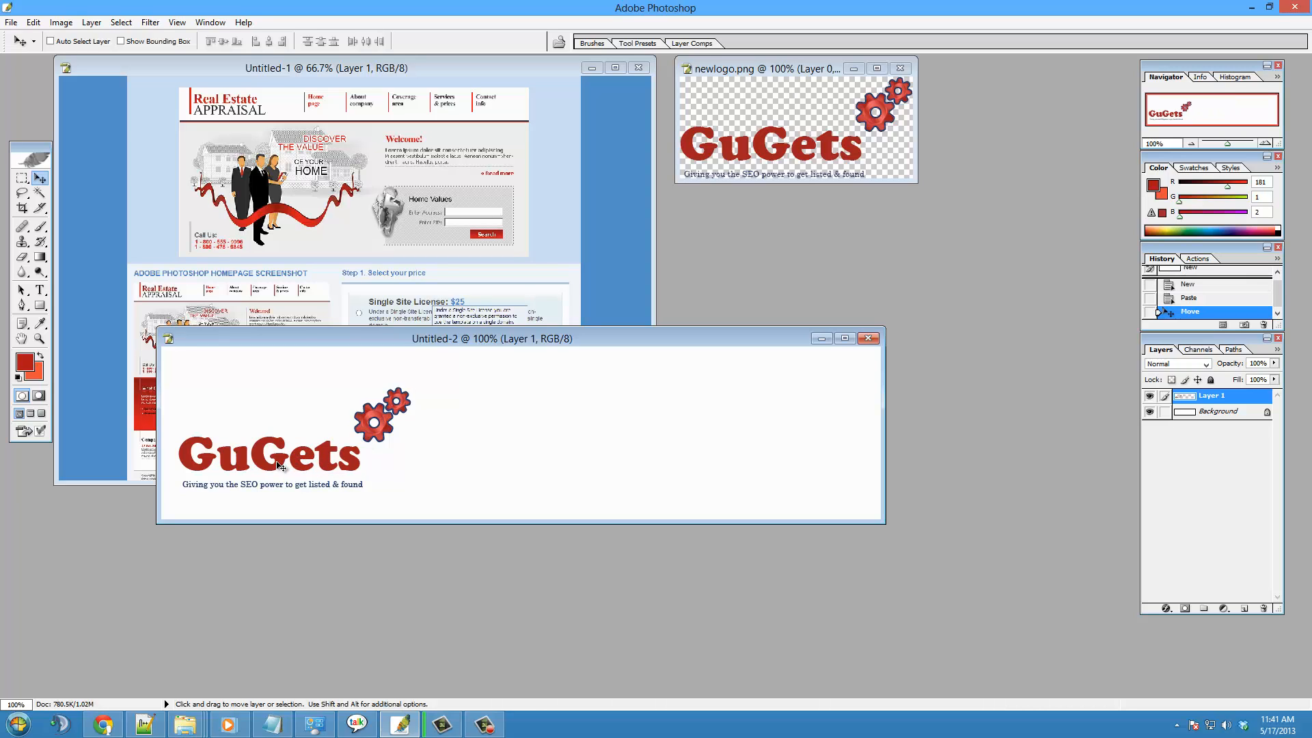
pyautogui.moveTo(301, 460); pyautogui.dragTo(728, 472)
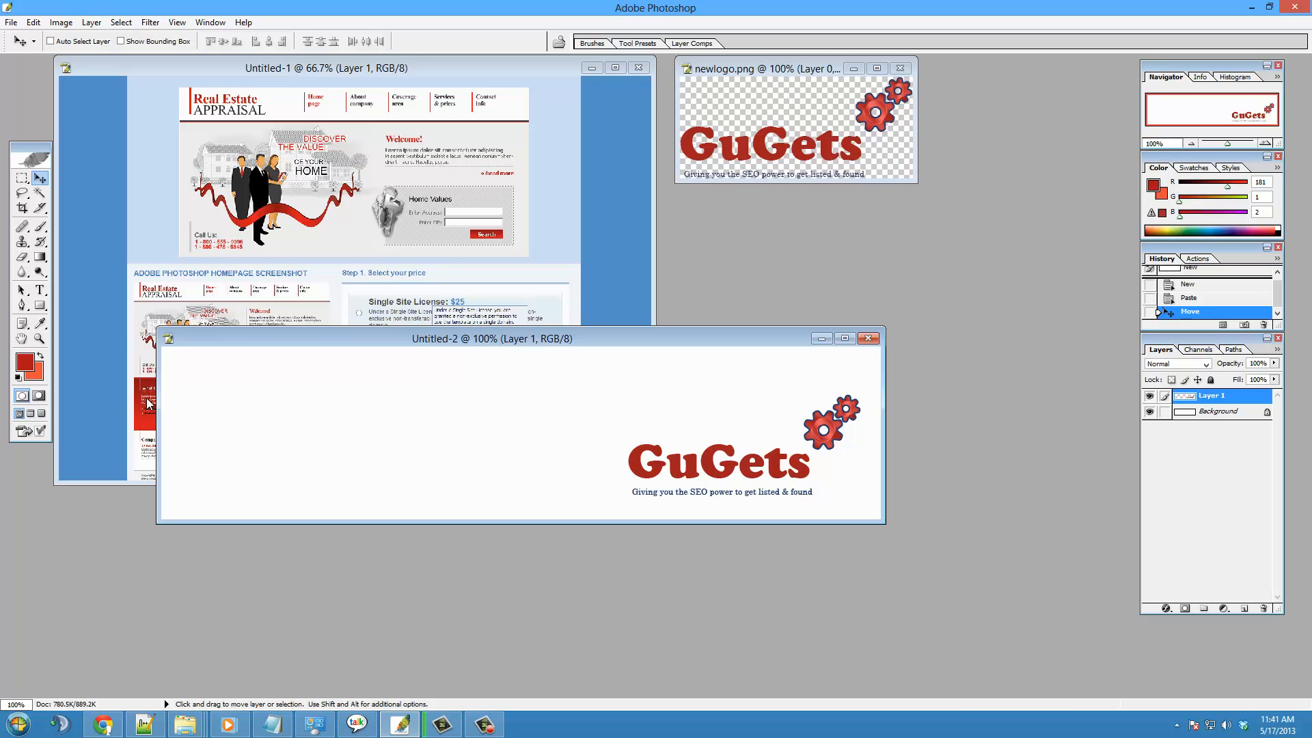
# - Add the text "This is where my message will go" in the banner's upper-left area and shift it slightly down
pyautogui.click(40, 289)
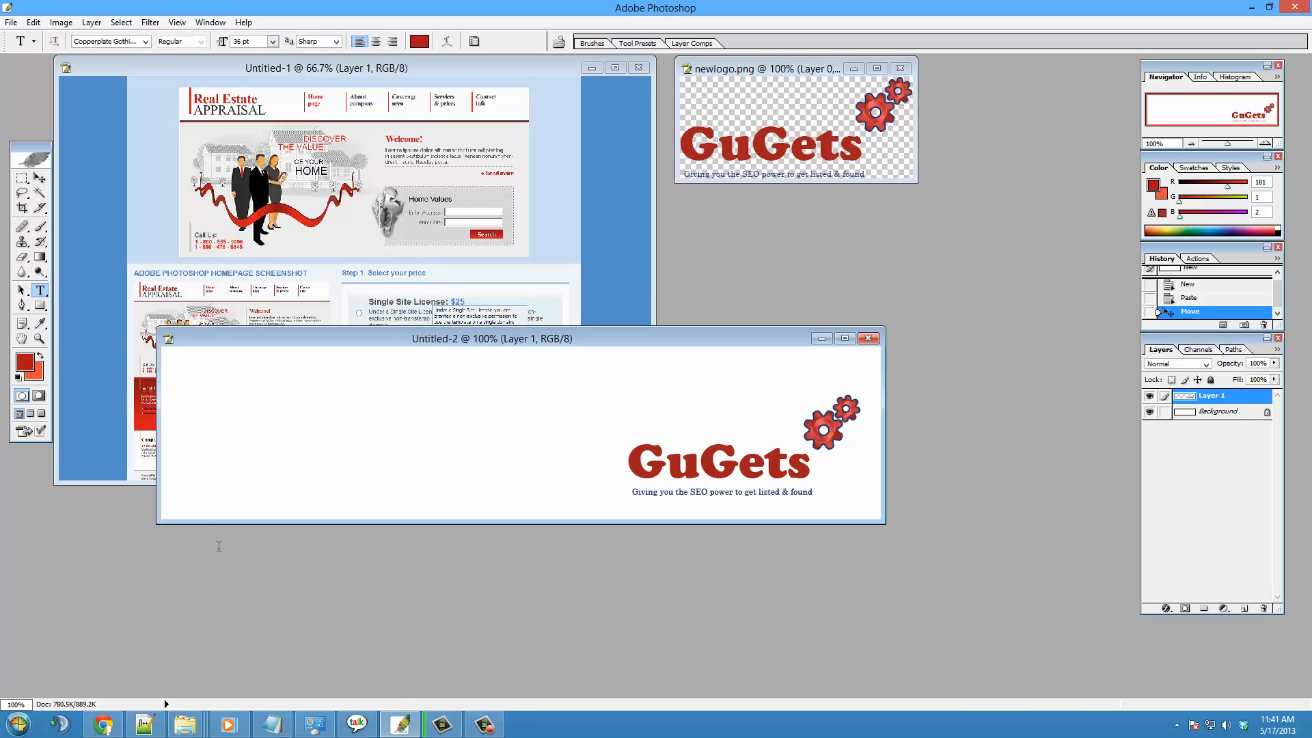
pyautogui.click(186, 387)
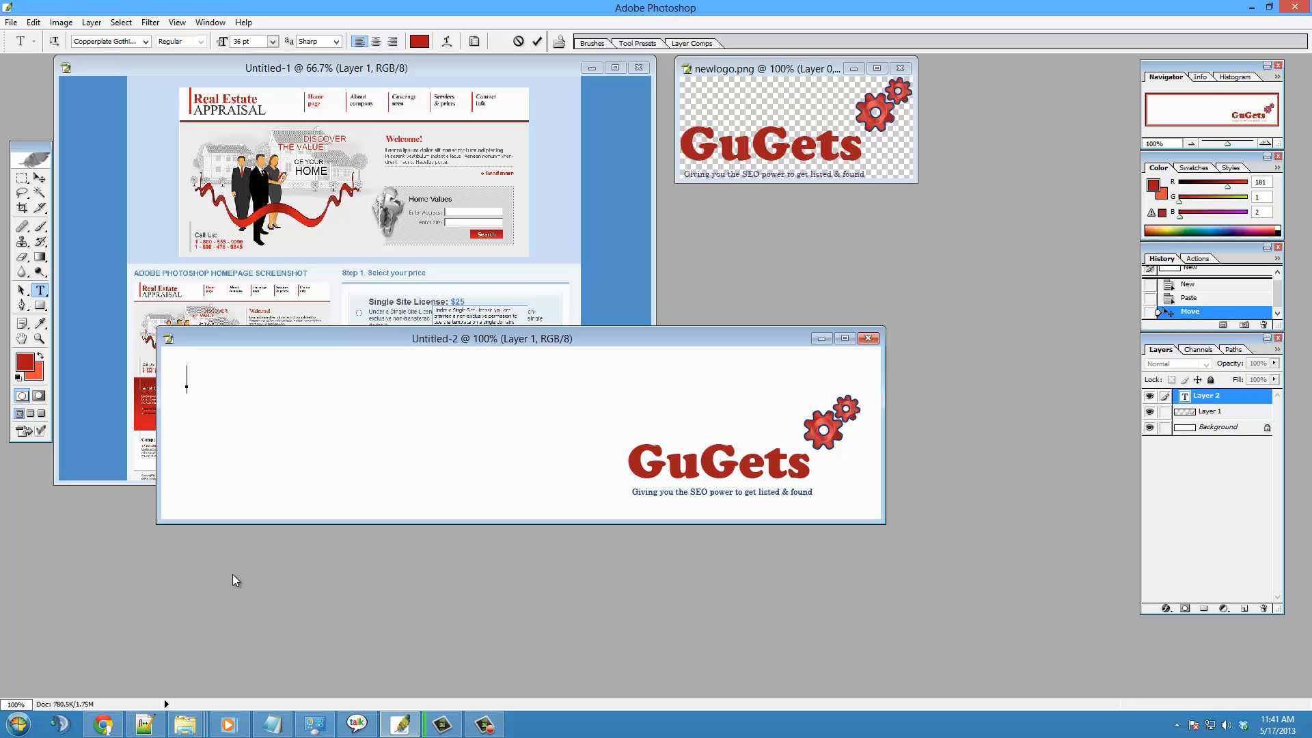
pyautogui.write('This is where m')
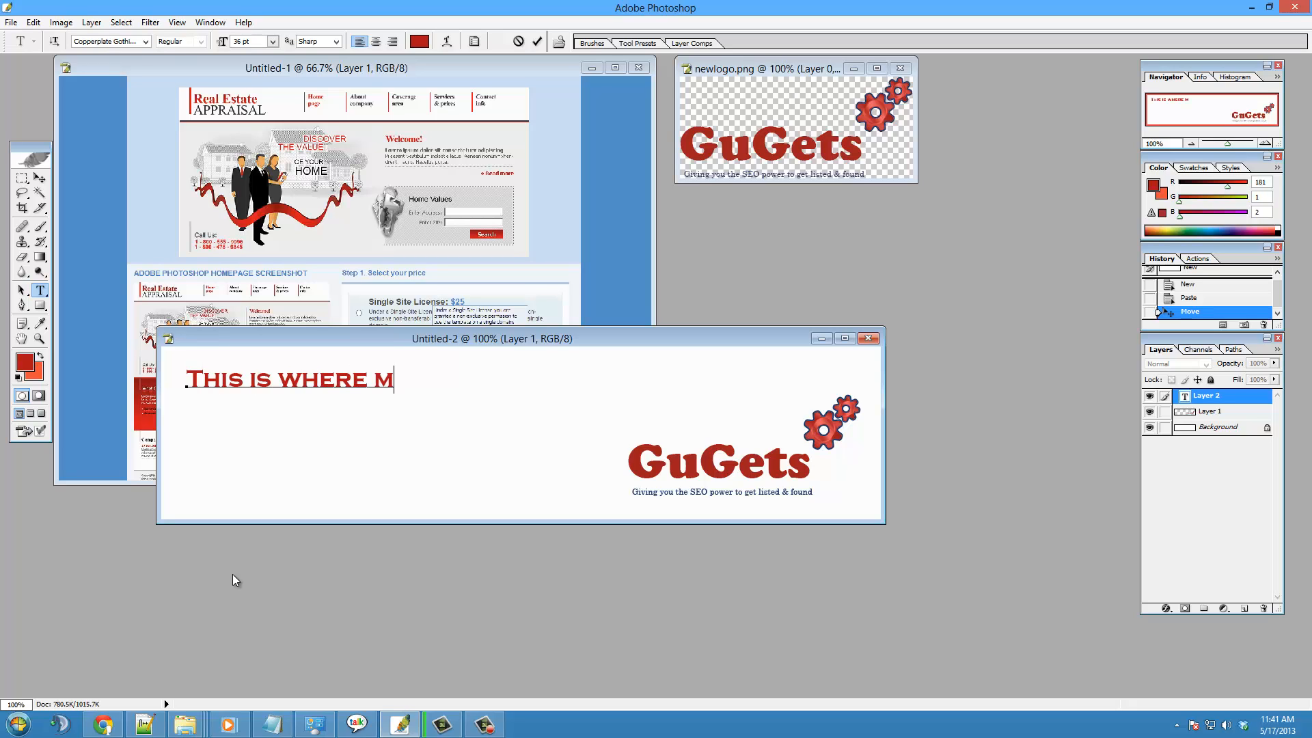
pyautogui.write('y mess')
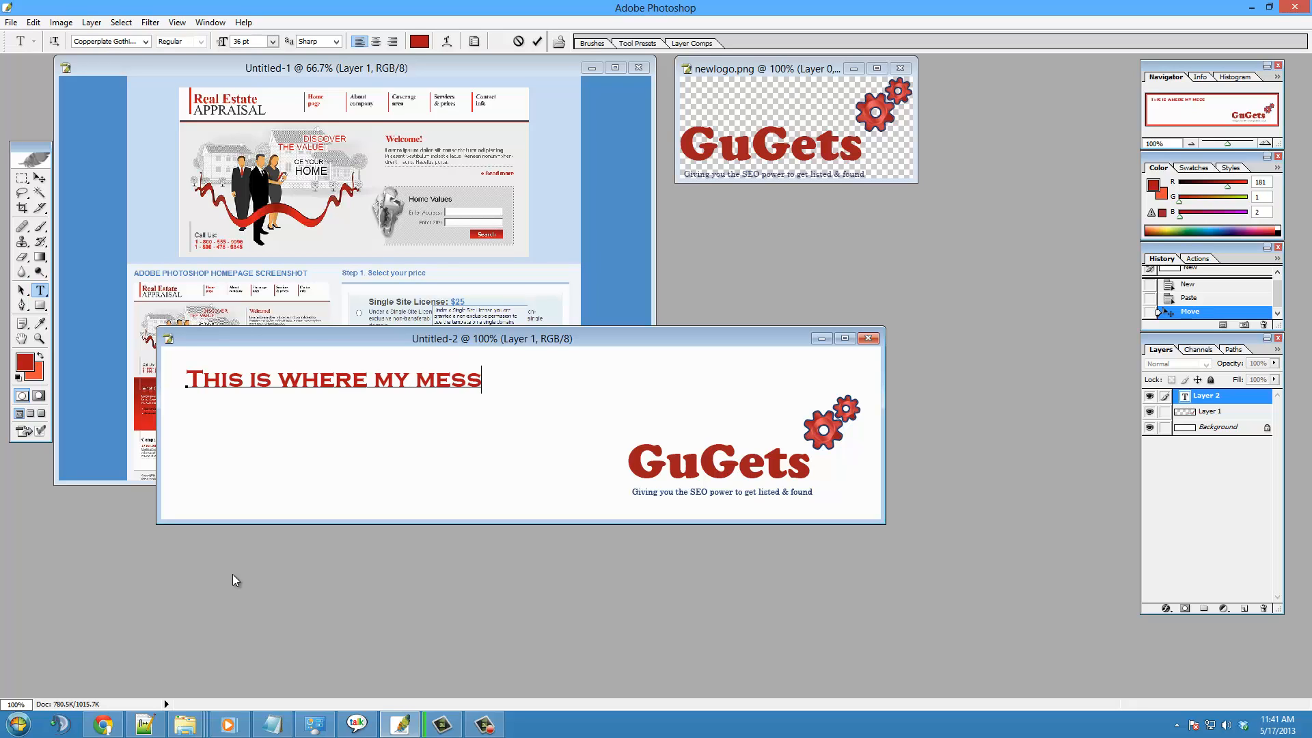
pyautogui.write('age will go')
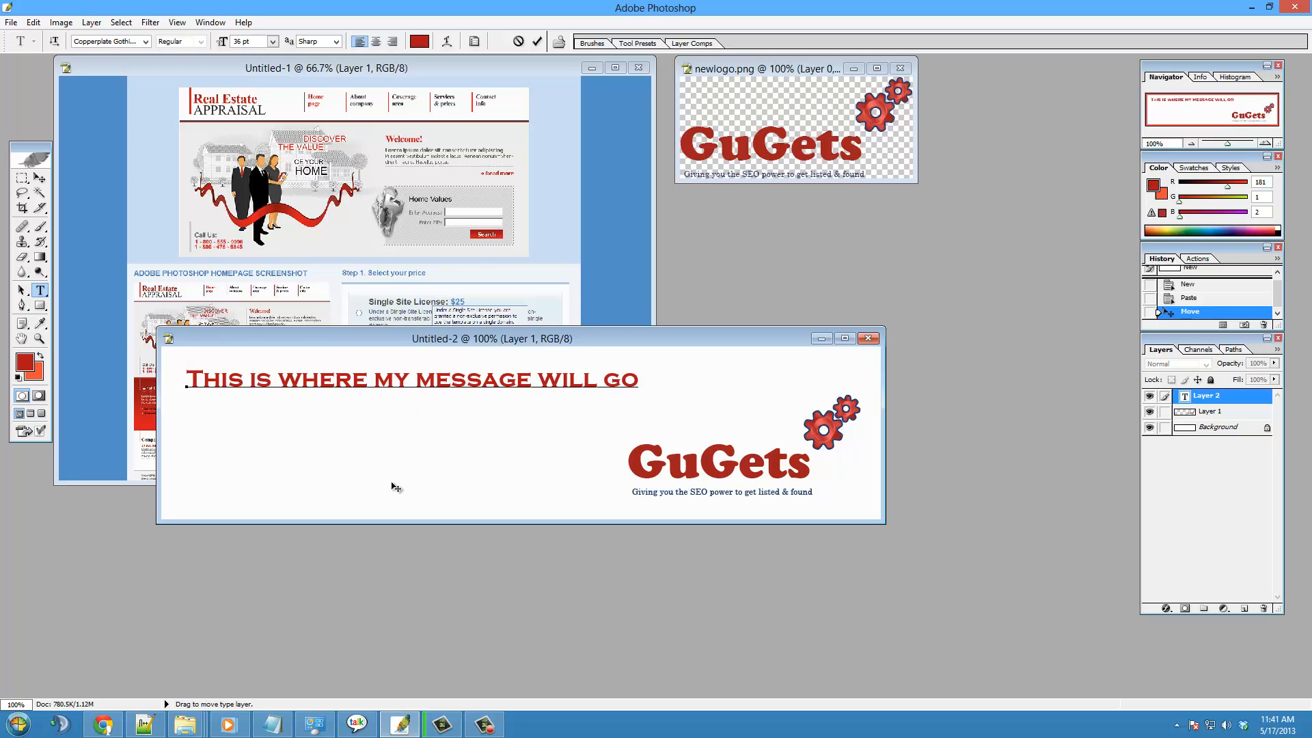
pyautogui.hotkey('ctrl', 'Return')
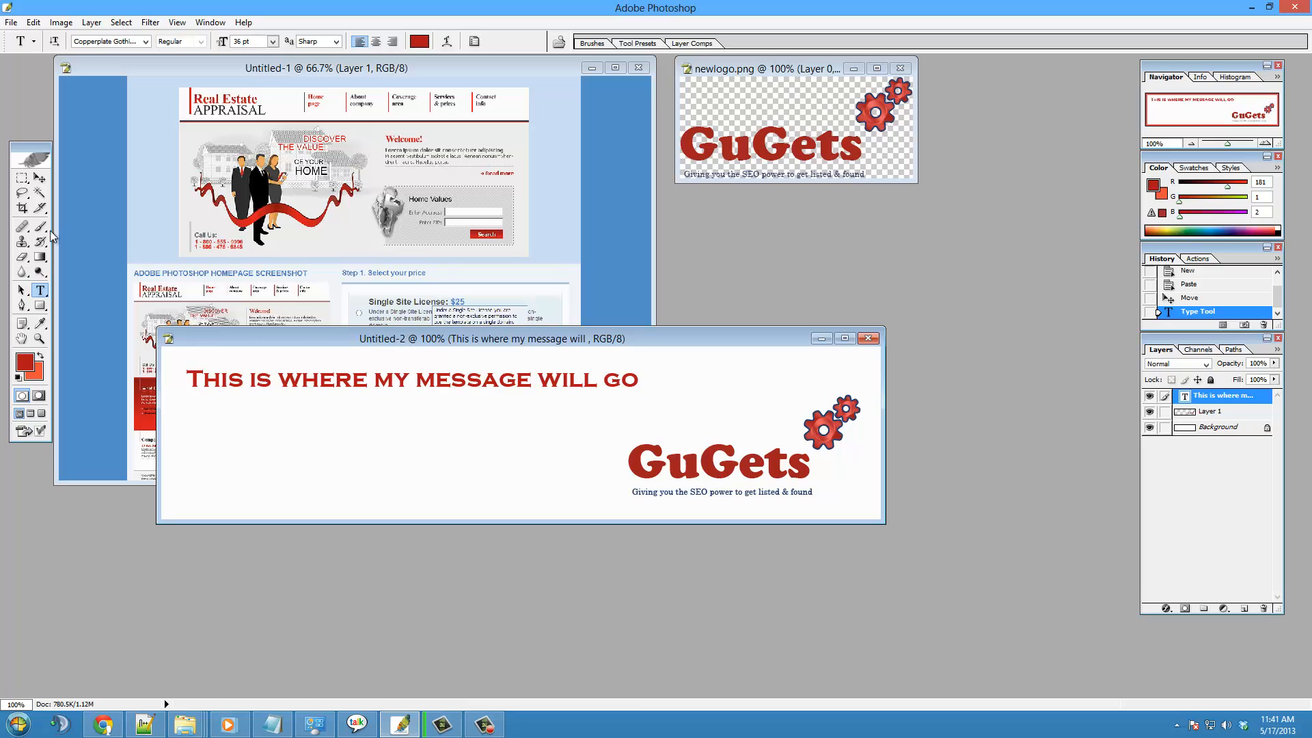
pyautogui.click(39, 178)
pyautogui.moveTo(376, 395); pyautogui.dragTo(376, 417)
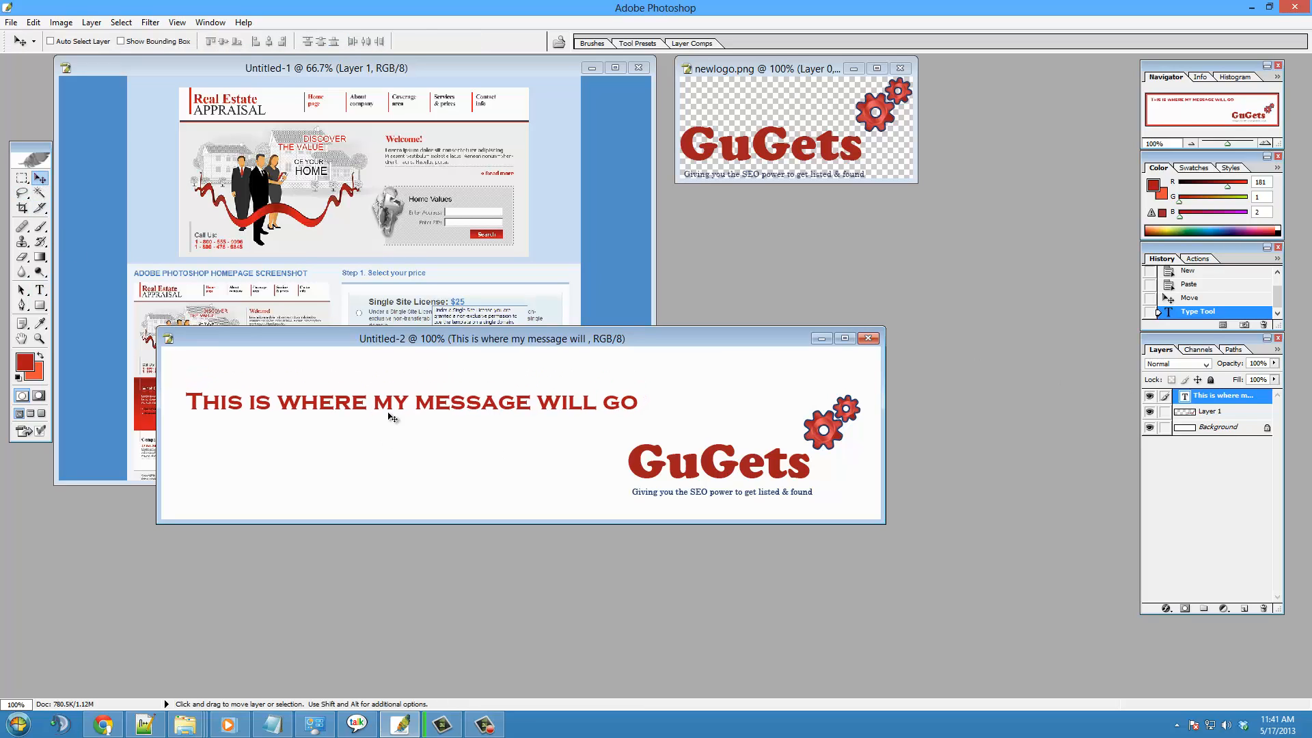
# - Apply a Drop Shadow layer style with default settings to the message text
pyautogui.click(1162, 611)
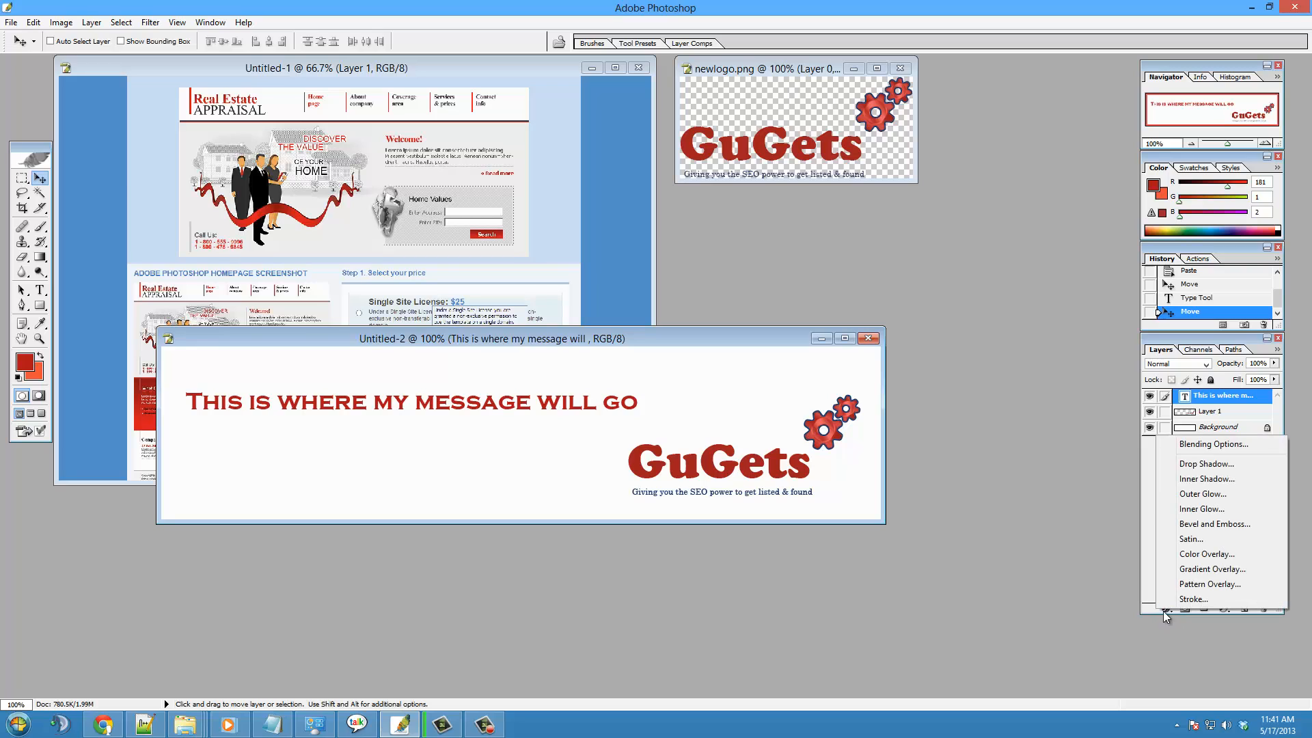
pyautogui.click(1191, 464)
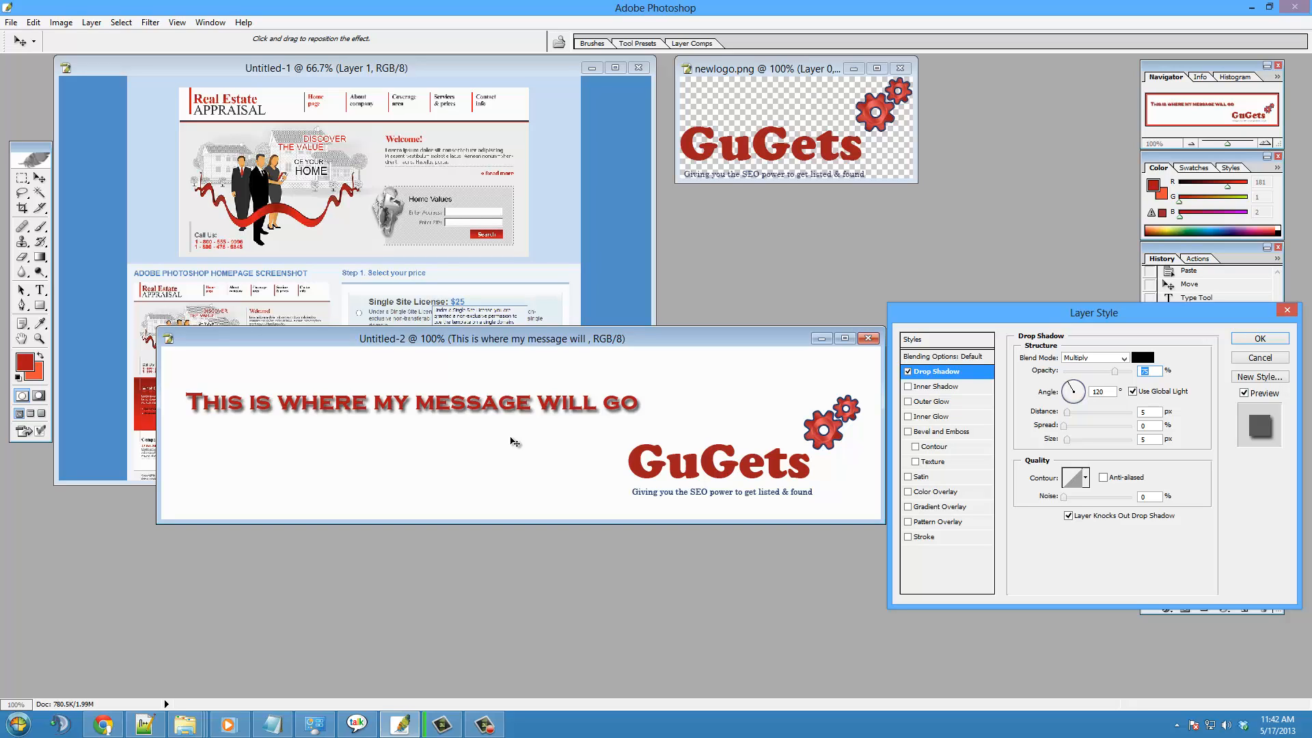
pyautogui.click(1254, 341)
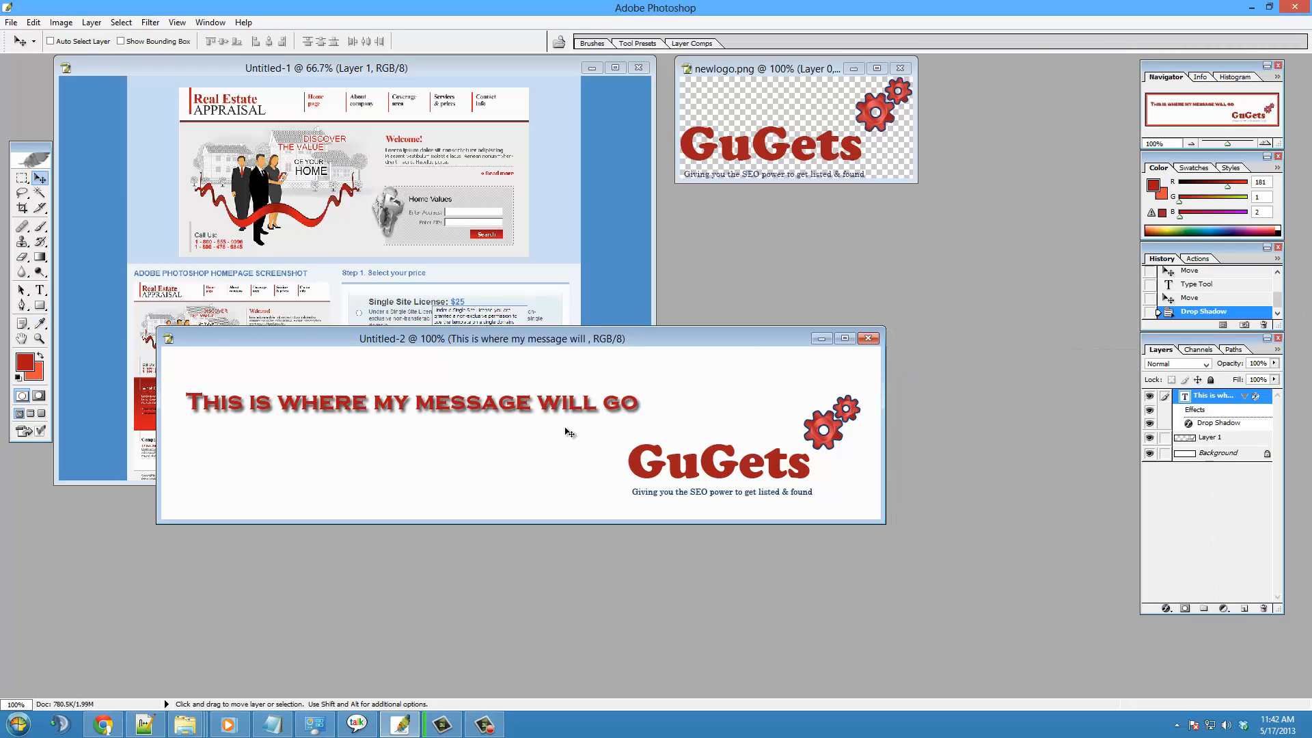
# - Save the banner to the Desktop as banner.jpg in JPEG format with Medium quality
pyautogui.click(11, 21)
pyautogui.click(47, 186)
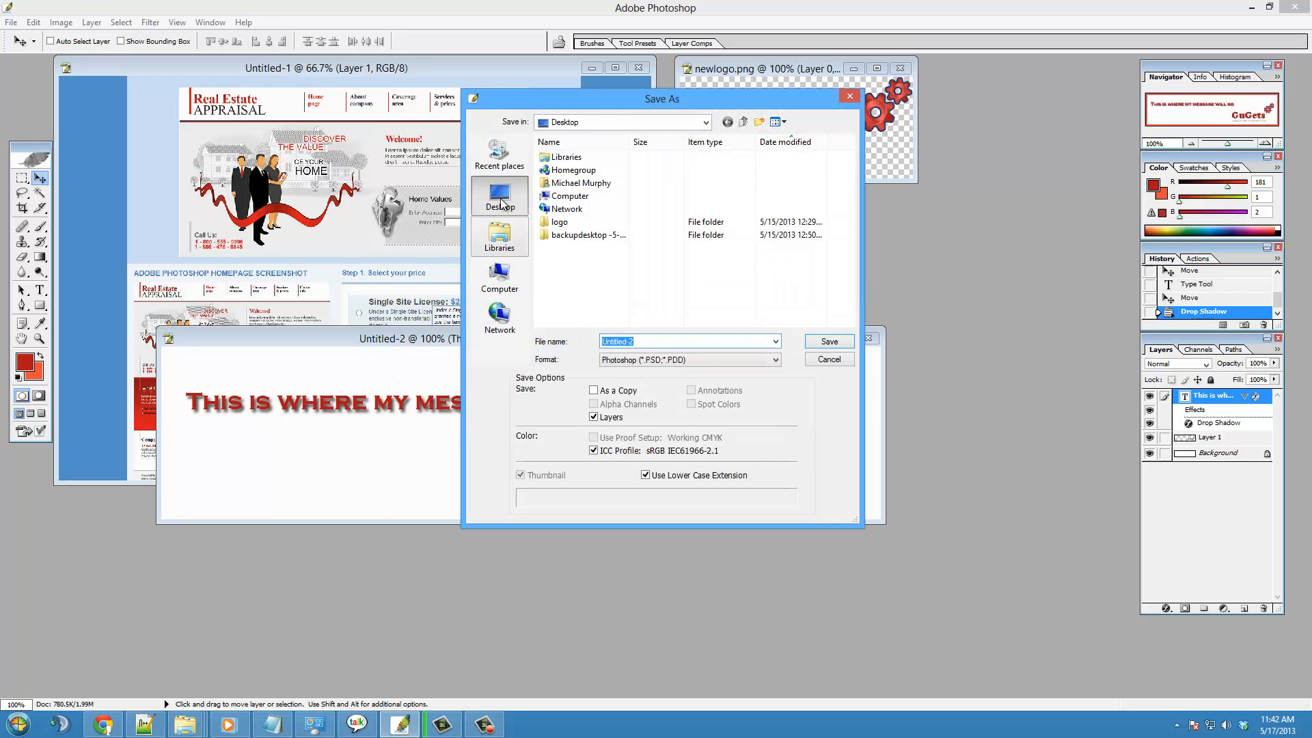
pyautogui.write('v')
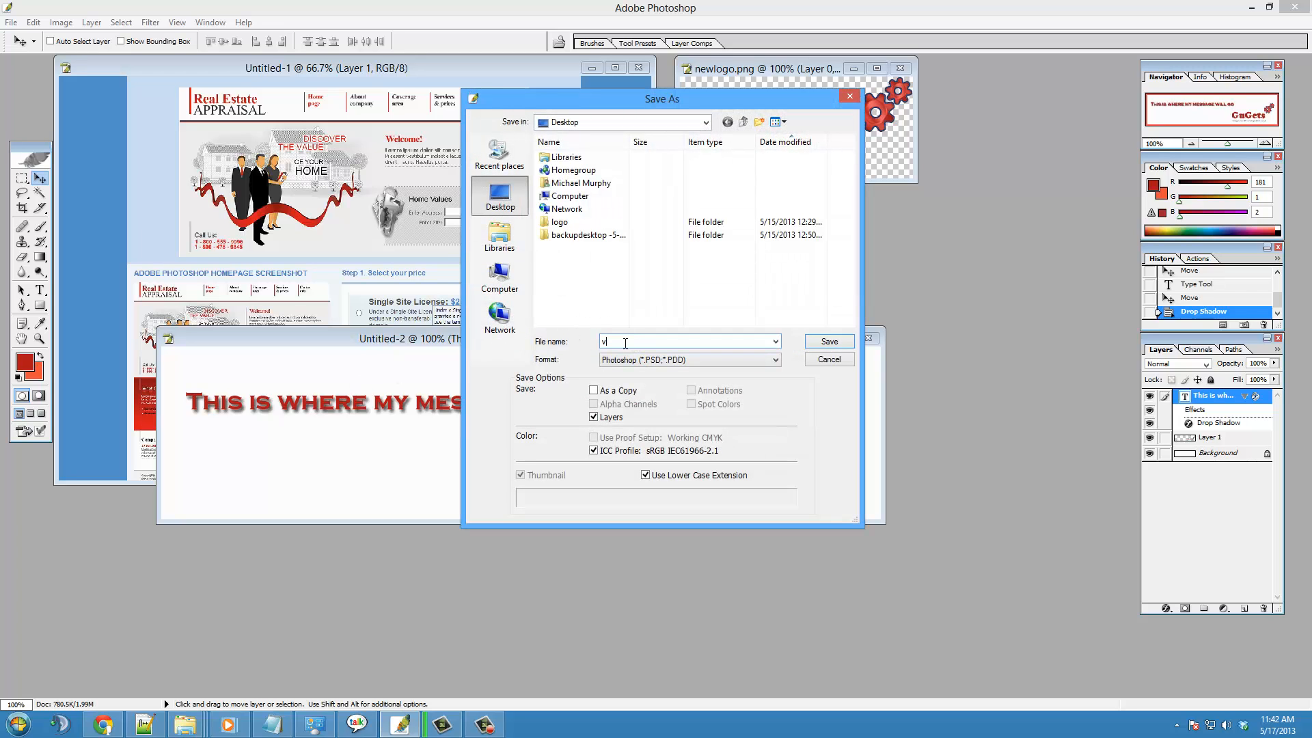
pyautogui.press('BackSpace')
pyautogui.write('banner')
pyautogui.click(666, 361)
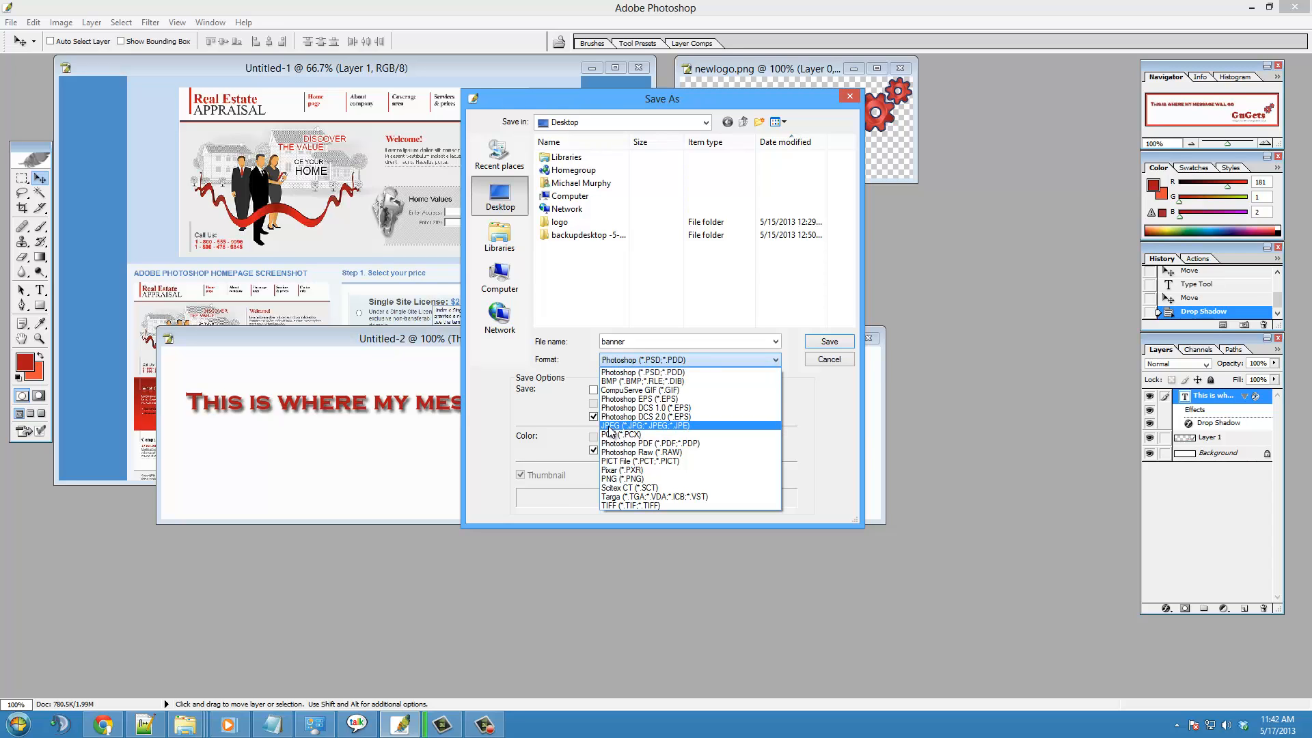
pyautogui.click(609, 426)
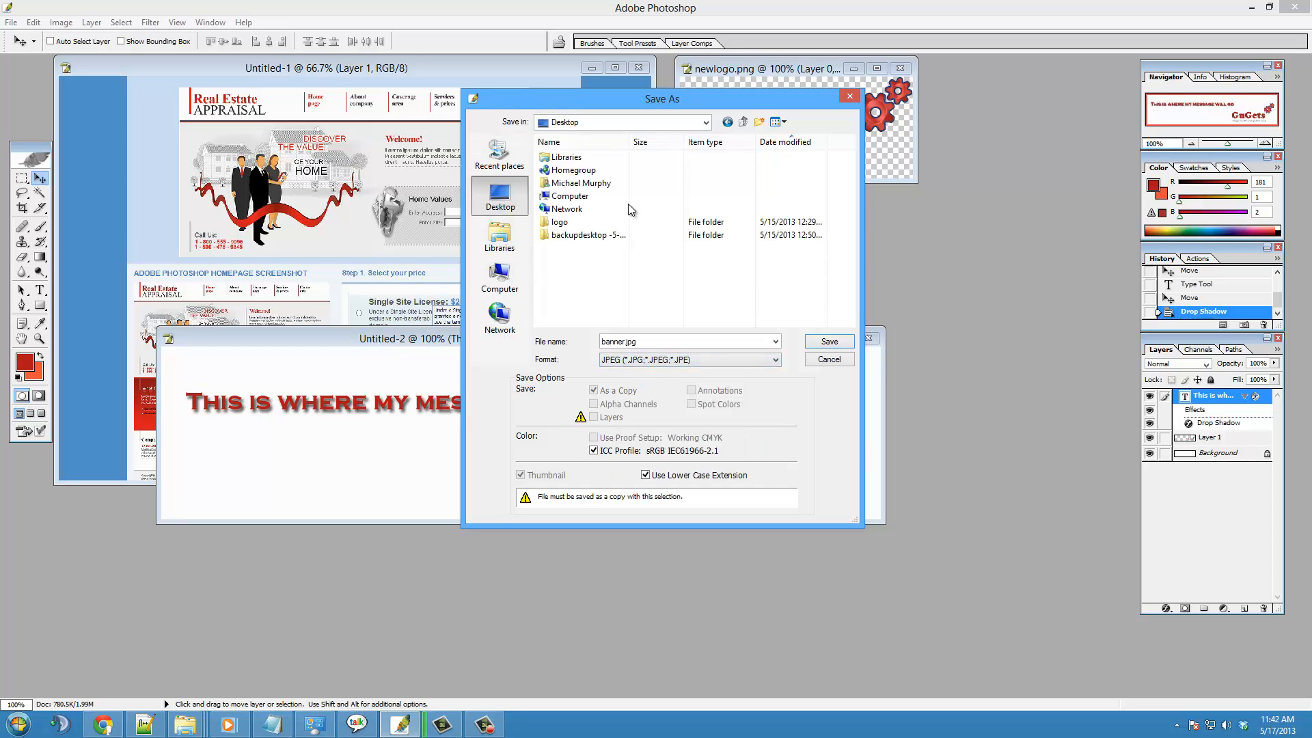
pyautogui.click(830, 342)
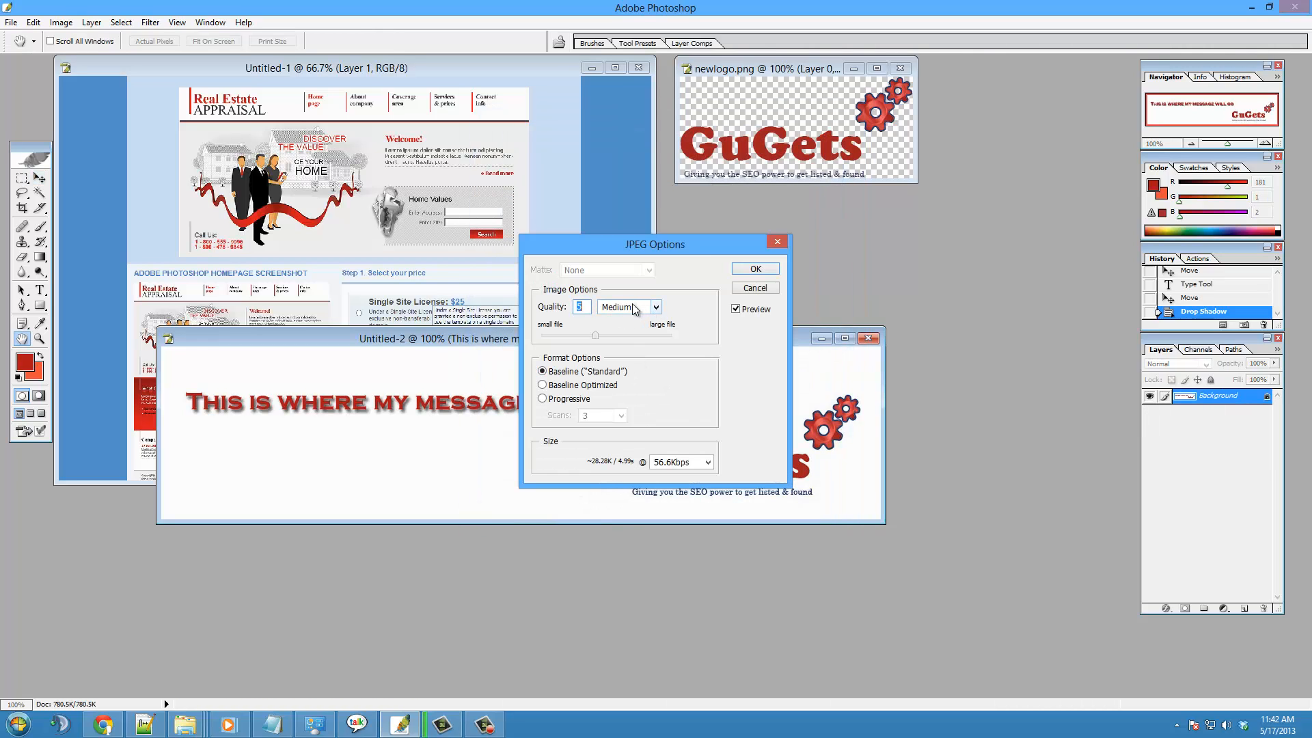
pyautogui.click(765, 270)
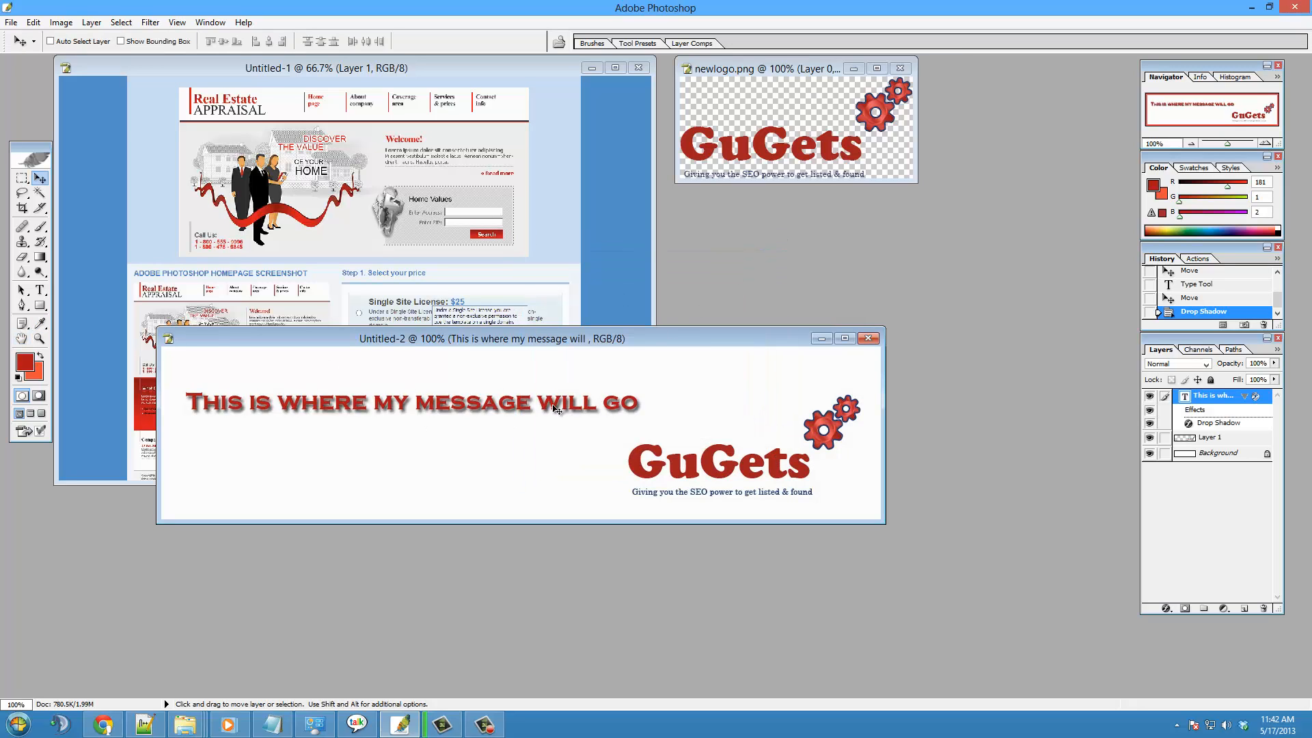
# - Switch to Chrome and close every browser tab except the admin.gugets.com theme page
pyautogui.click(116, 733)
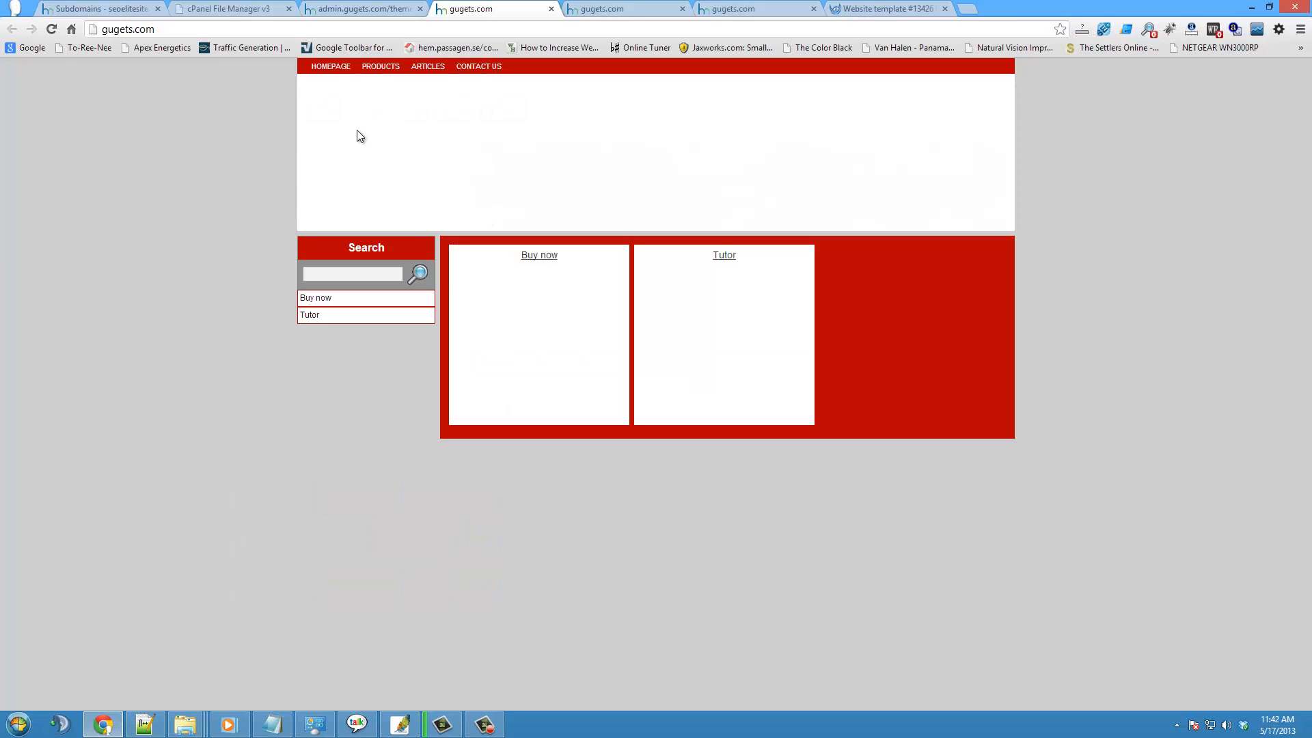
pyautogui.click(346, 8)
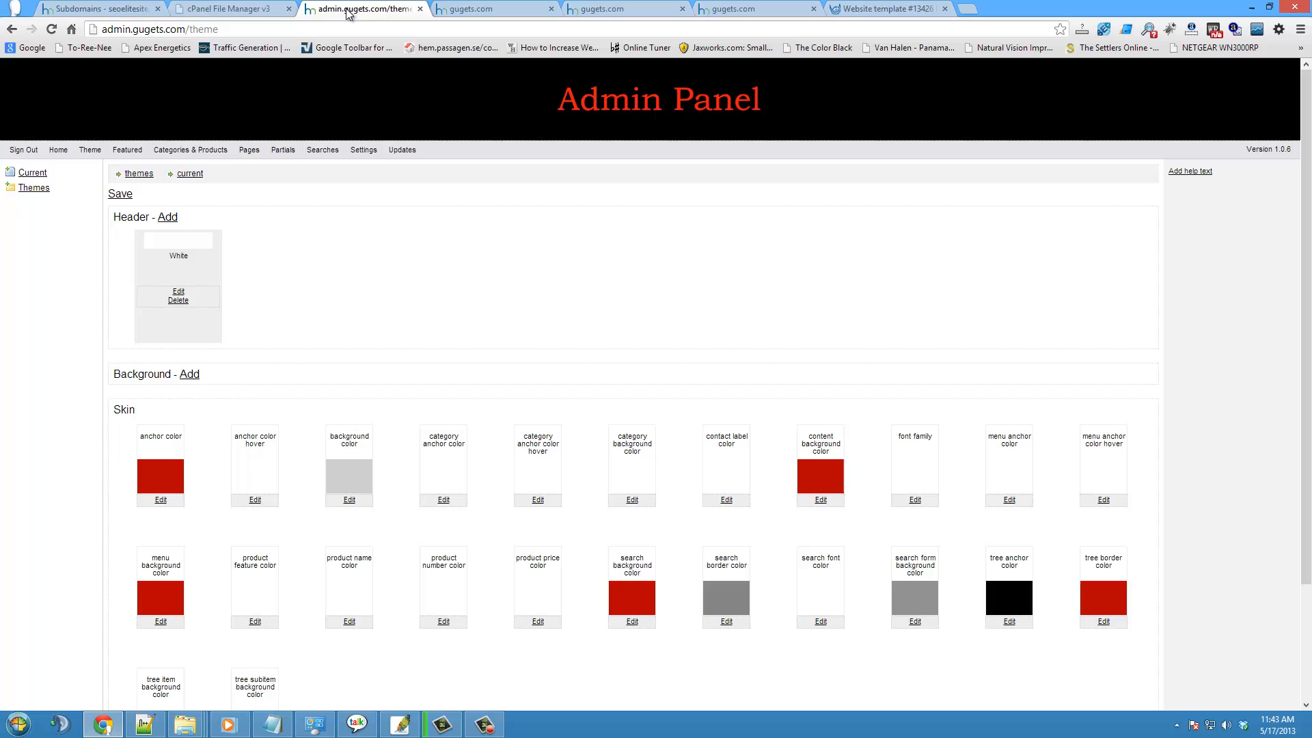
pyautogui.click(288, 9)
pyautogui.click(157, 8)
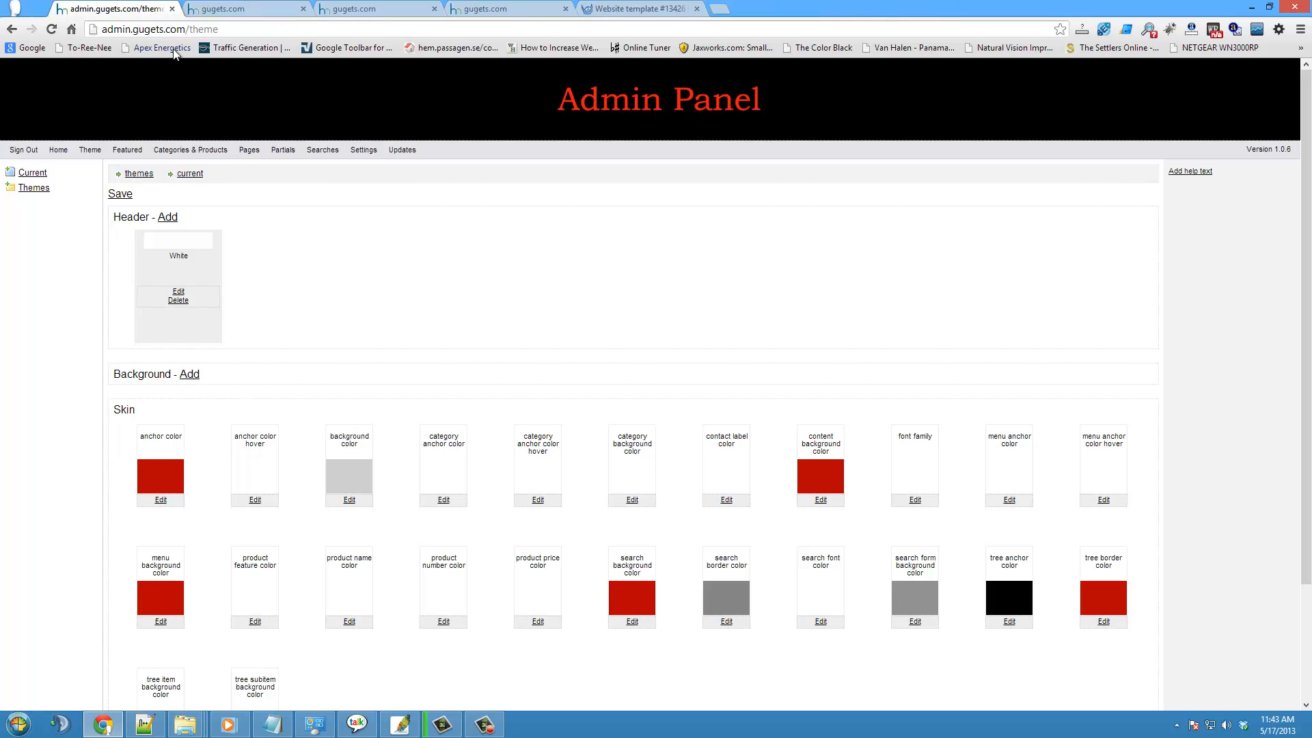
pyautogui.click(290, 10)
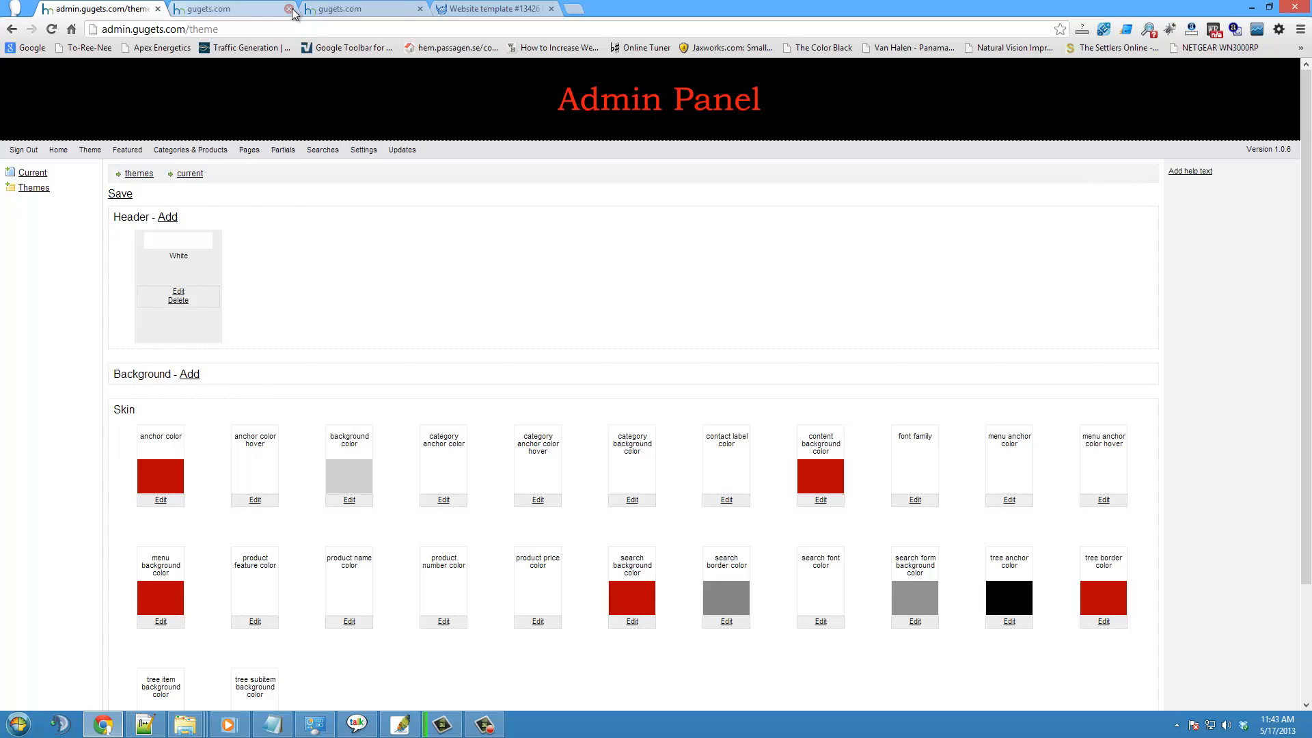
pyautogui.click(289, 10)
pyautogui.click(289, 9)
pyautogui.click(291, 11)
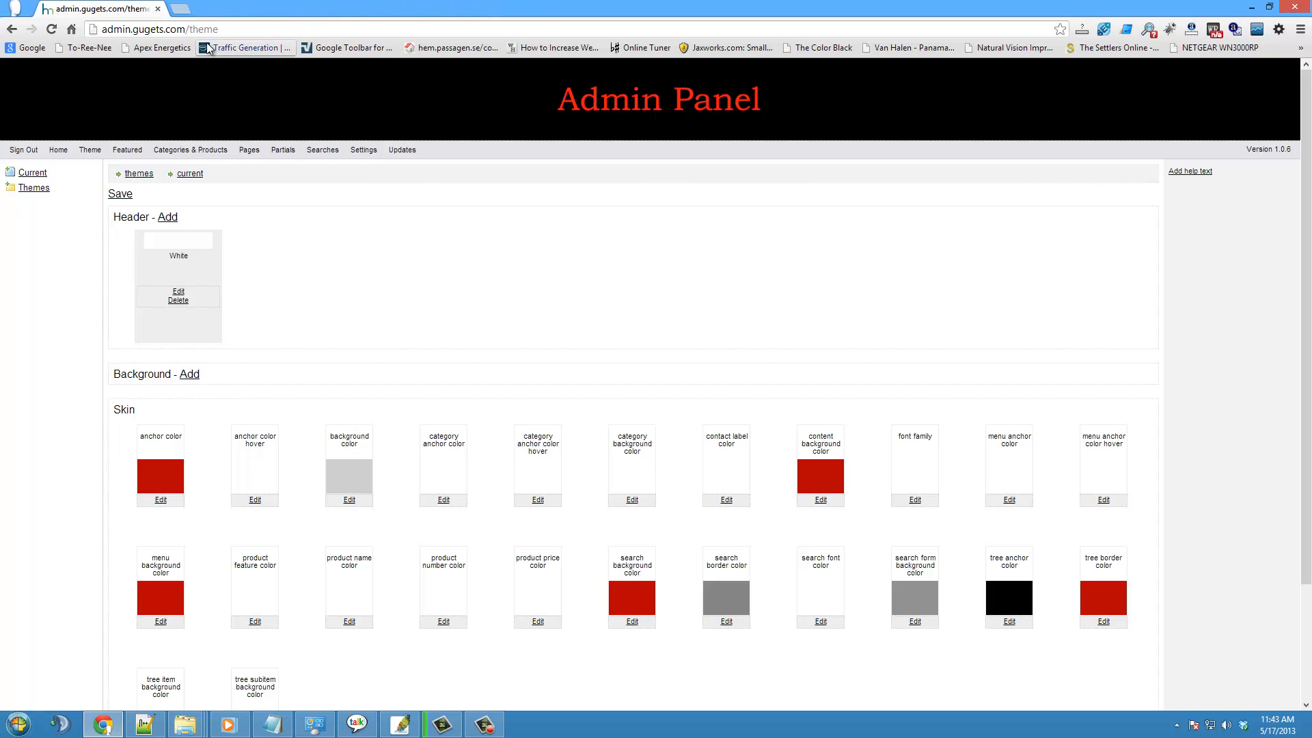
# - Replace the White header's image with the banner file from the Desktop, submit it and open the gugets.com site
pyautogui.click(178, 292)
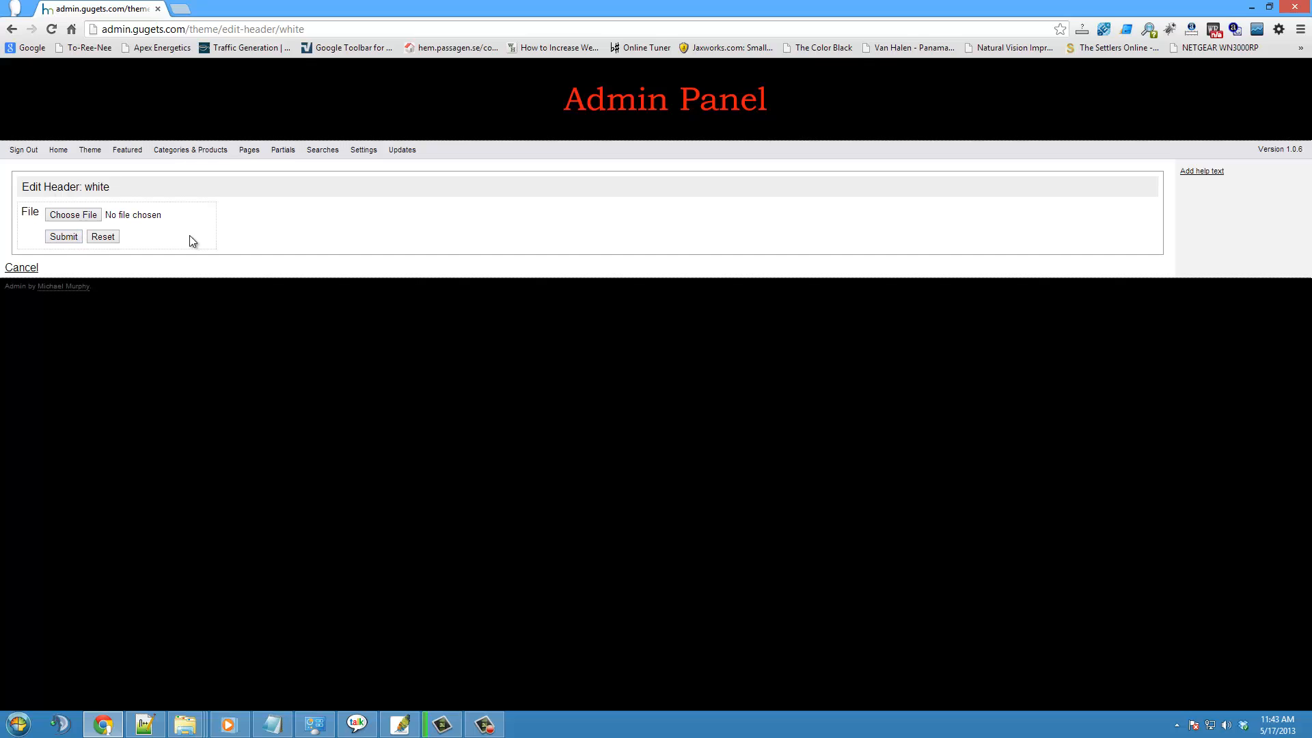
pyautogui.click(80, 215)
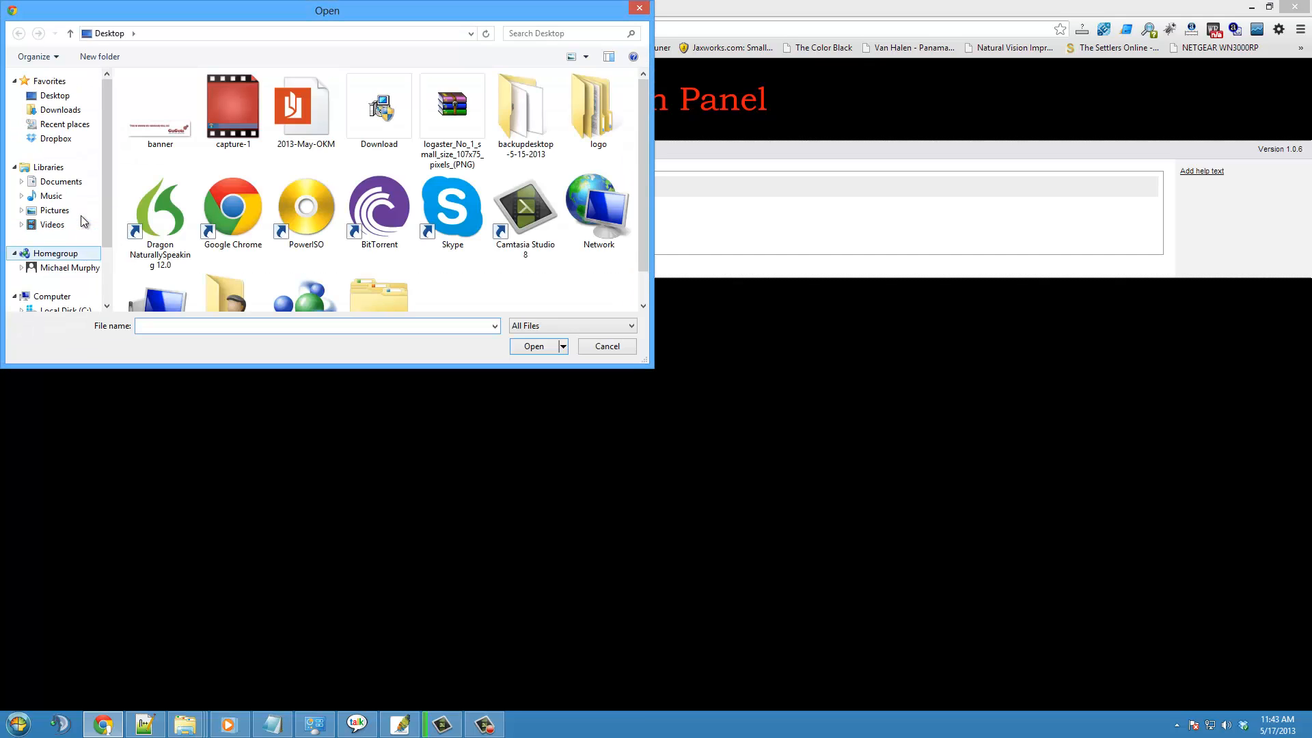
pyautogui.click(160, 109)
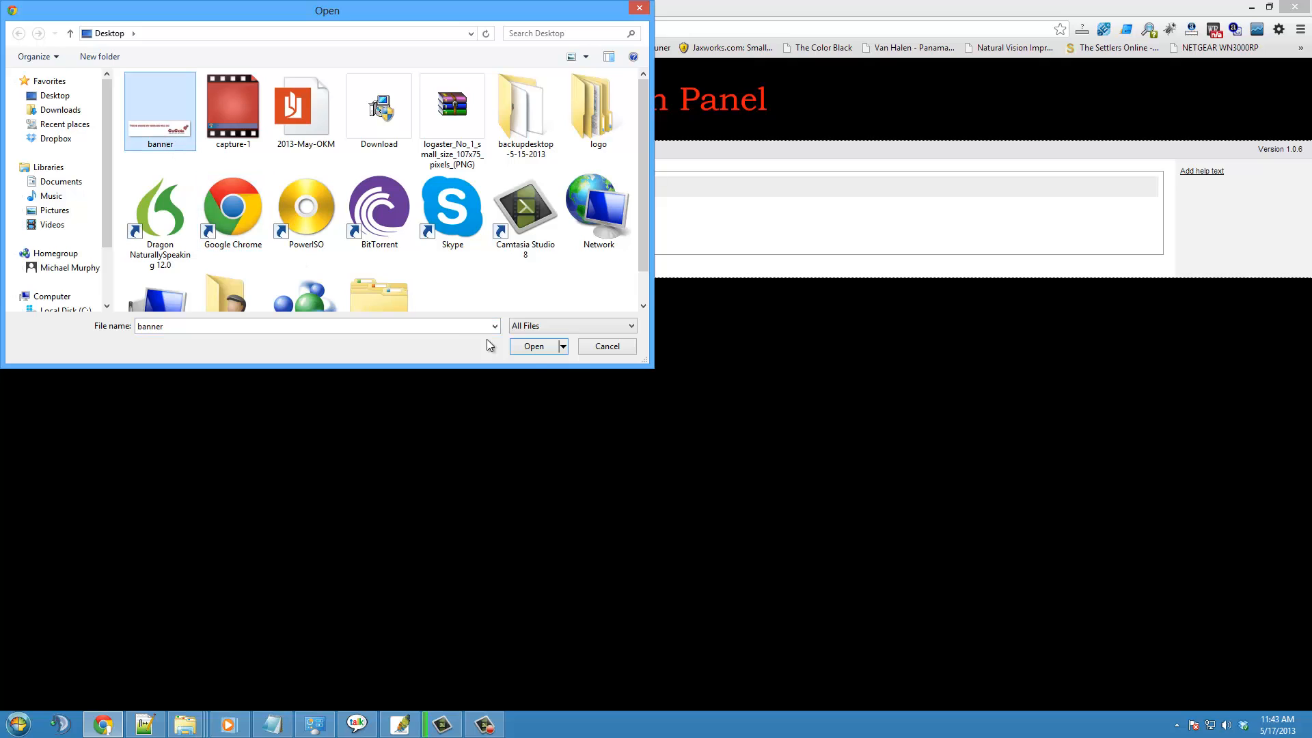
pyautogui.click(530, 347)
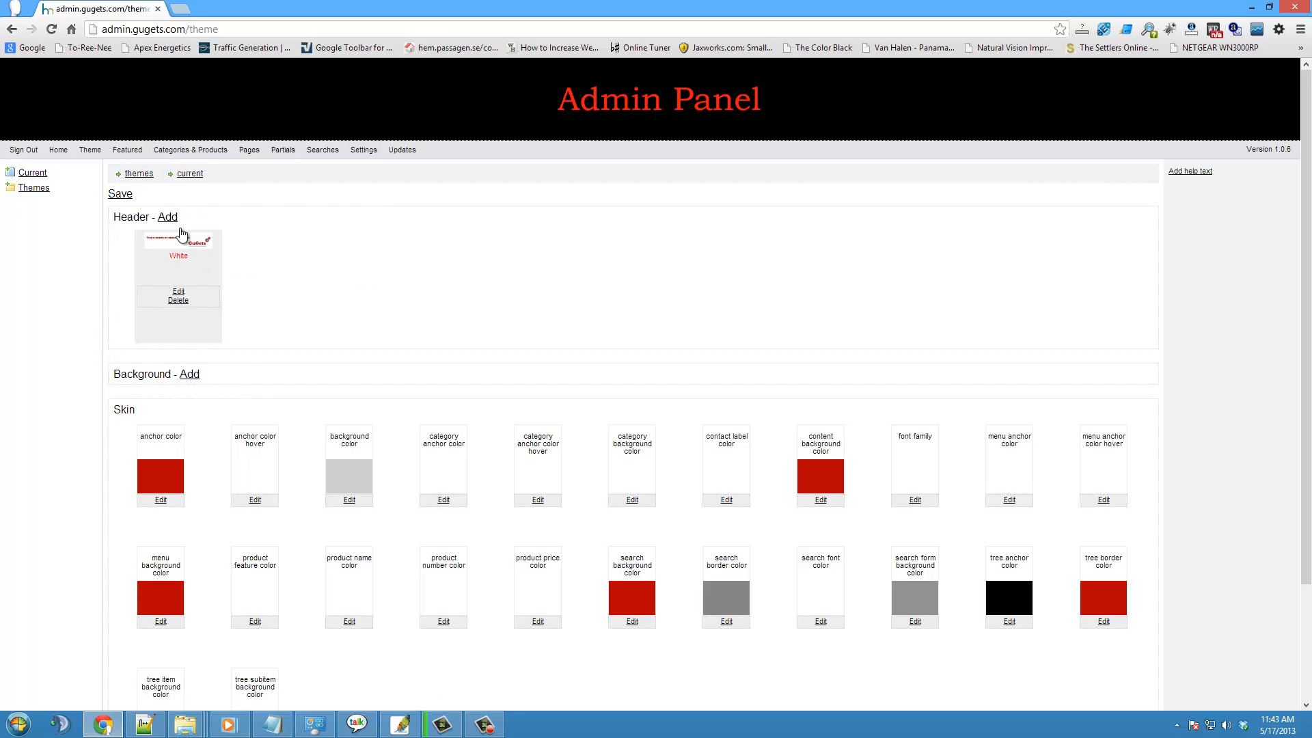
pyautogui.click(625, 119)
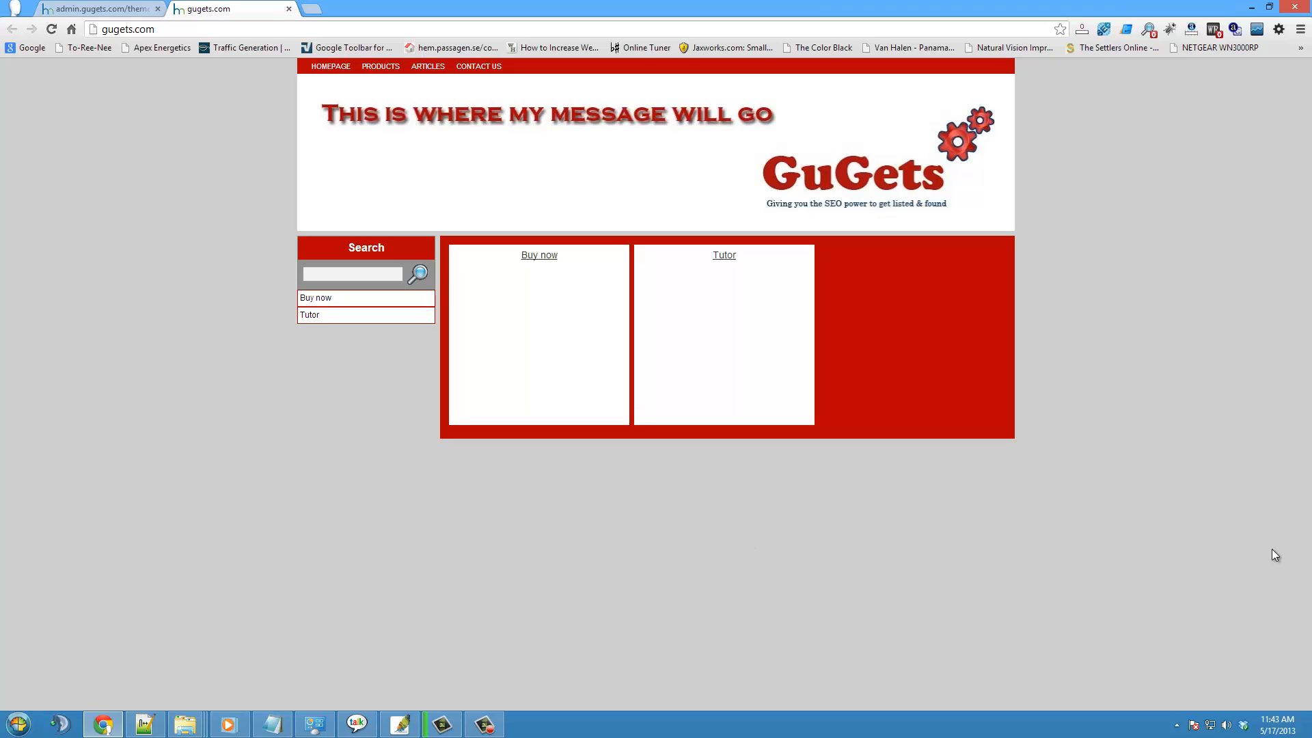
# - Search Google Images for "computer backgrounds" in a new browser tab
pyautogui.click(311, 13)
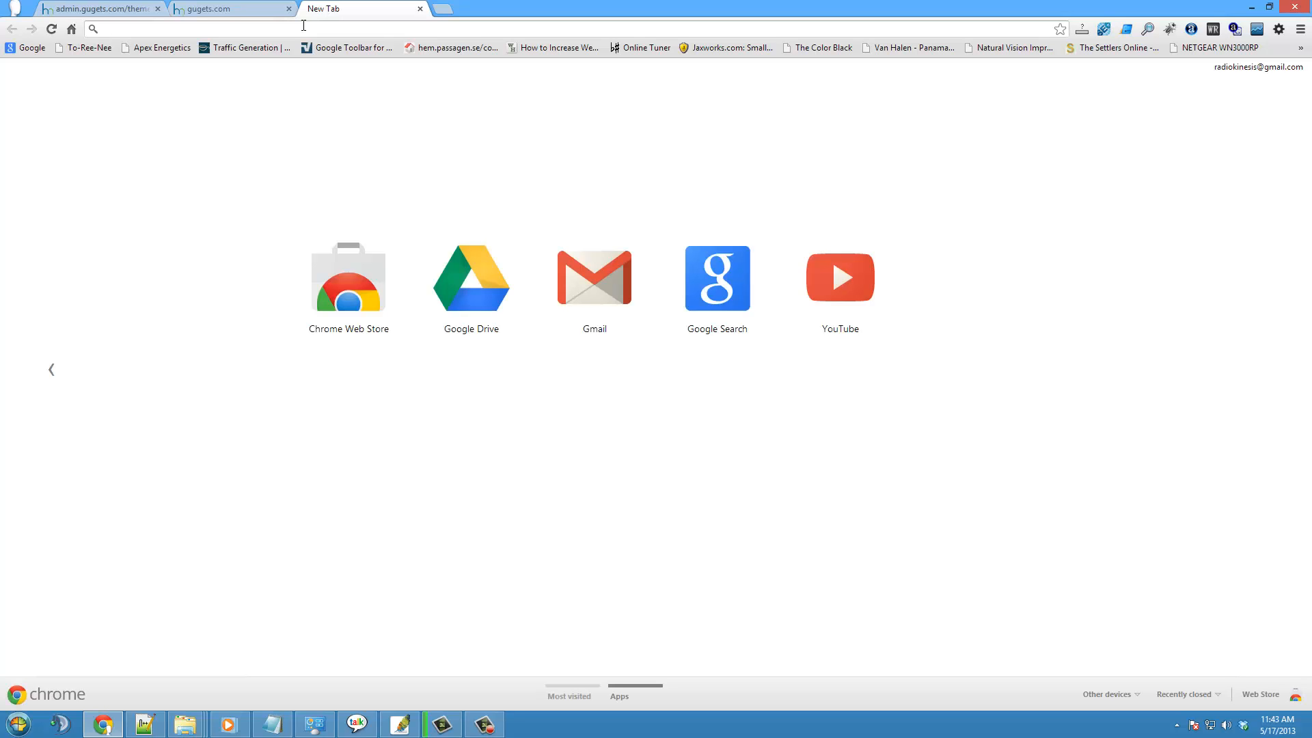
pyautogui.write('comput')
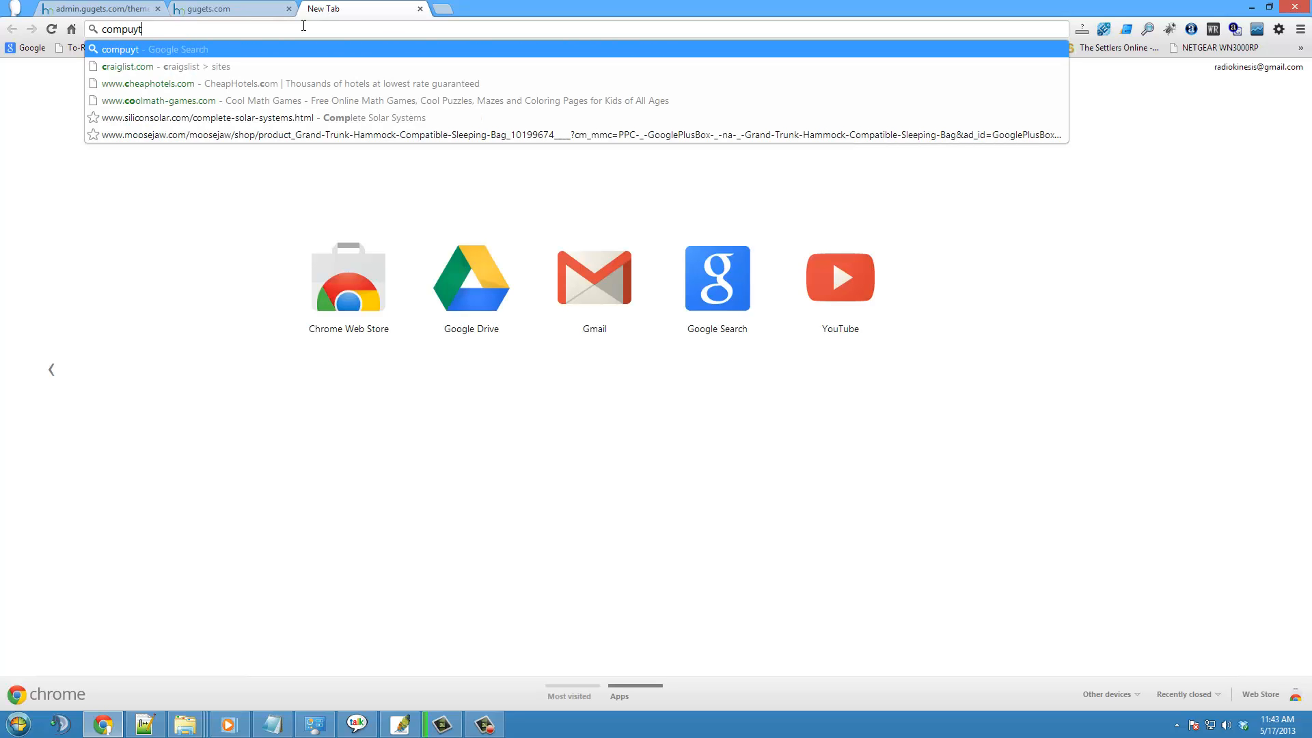
pyautogui.write('er ba')
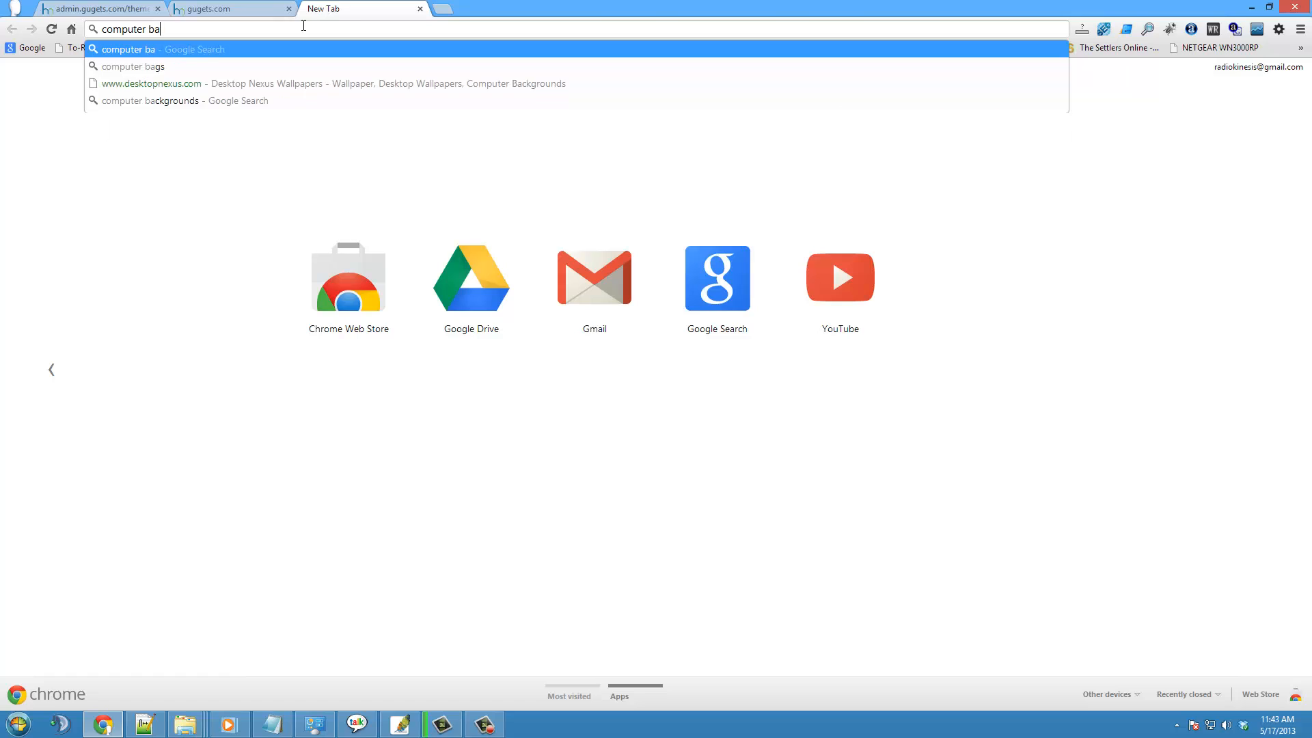
pyautogui.write('ckgrounds')
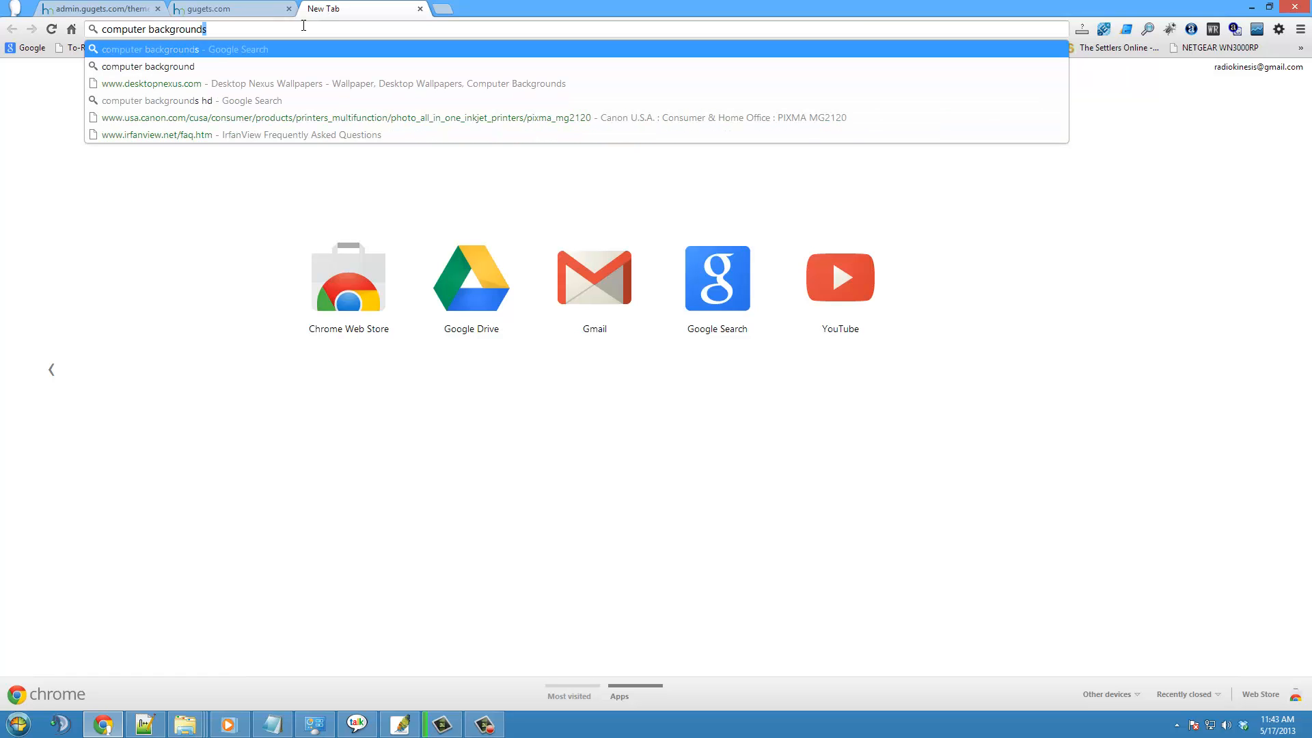
pyautogui.press('Return')
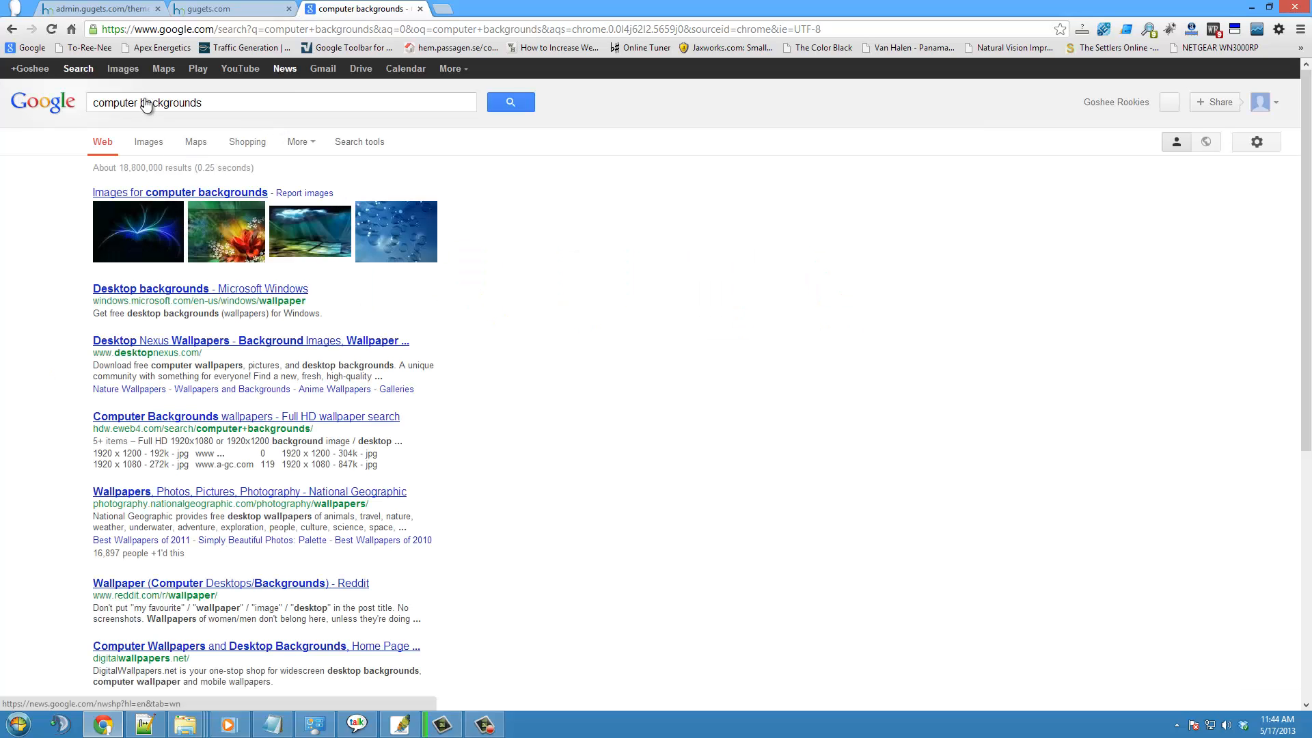
pyautogui.click(374, 149)
pyautogui.click(375, 148)
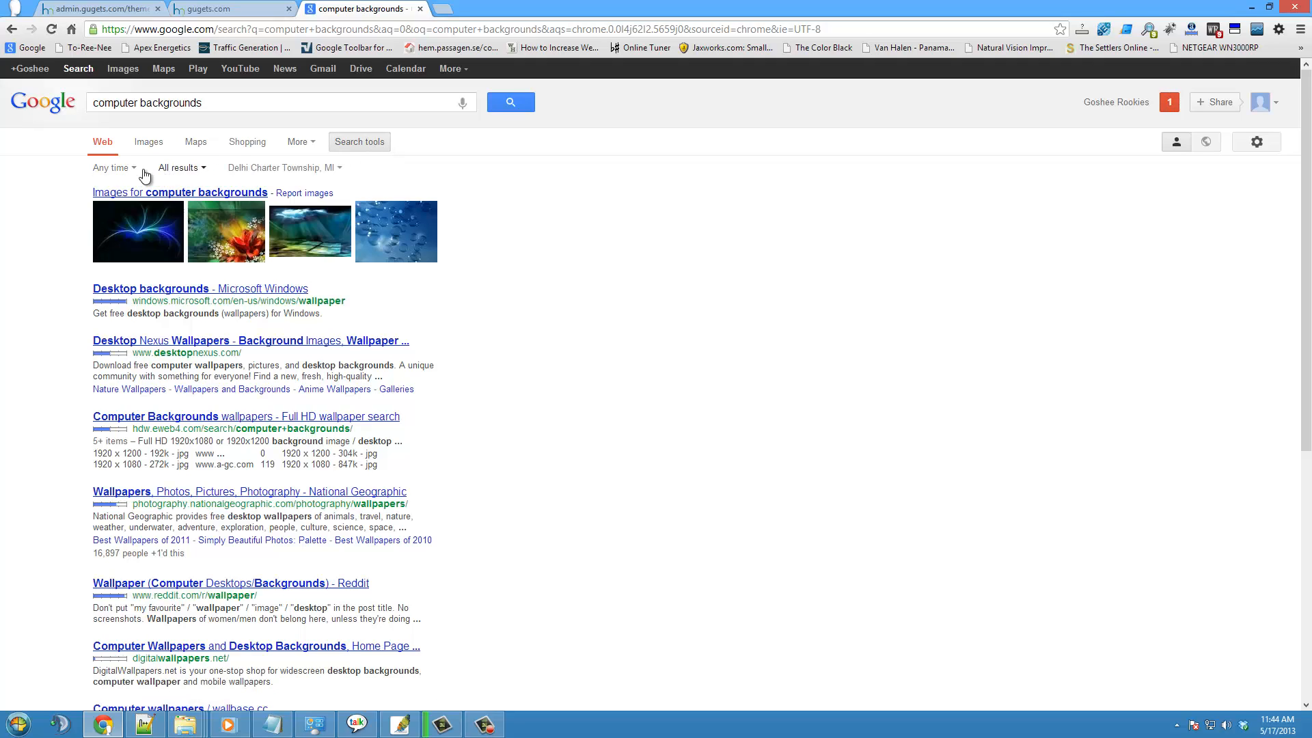
pyautogui.click(123, 68)
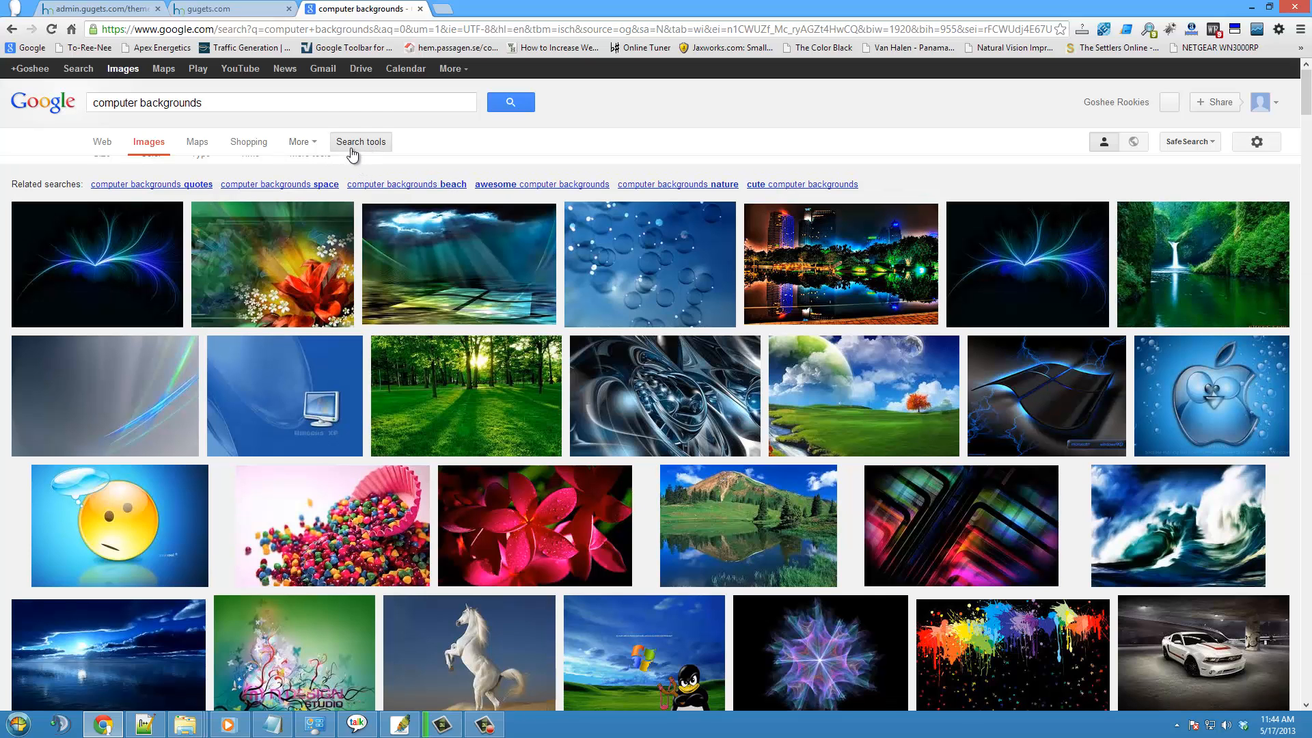
# - Filter the image results to sizes larger than 2 MP (1600×1200)
pyautogui.click(349, 151)
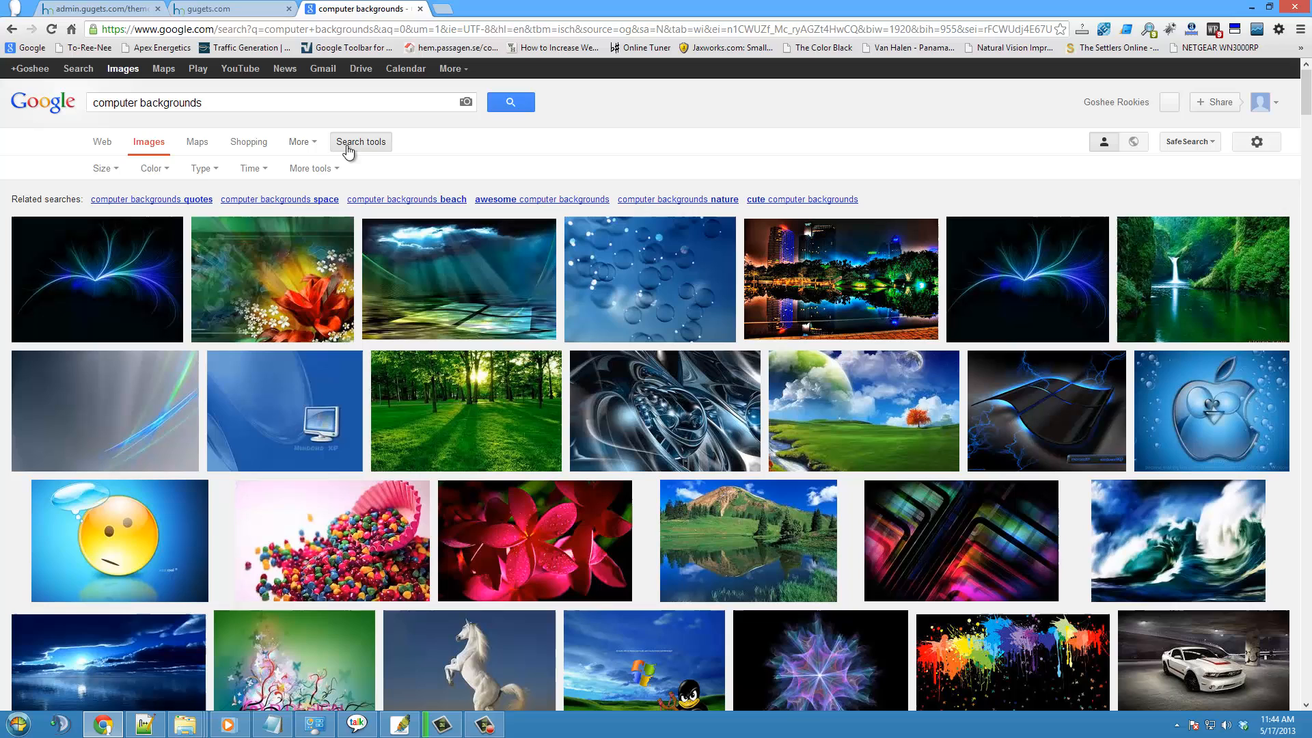
pyautogui.click(115, 171)
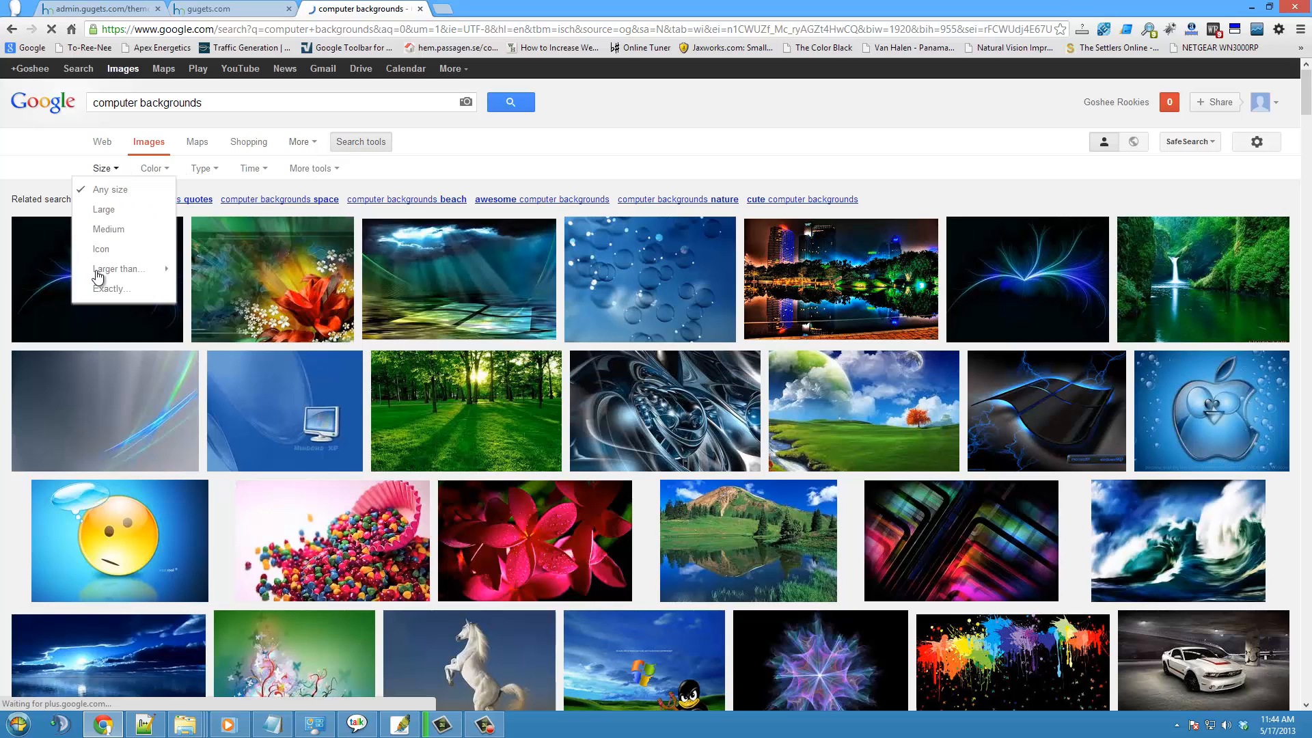
pyautogui.moveTo(108, 274)
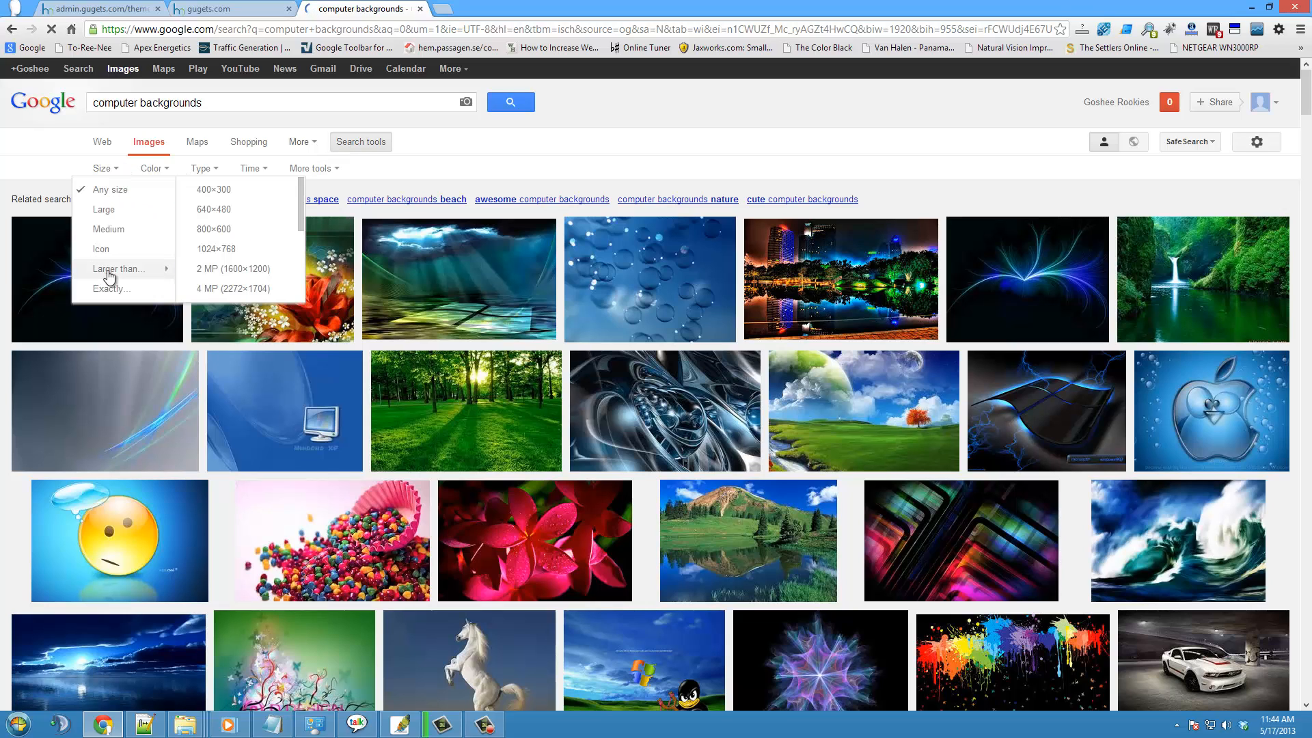
pyautogui.click(248, 271)
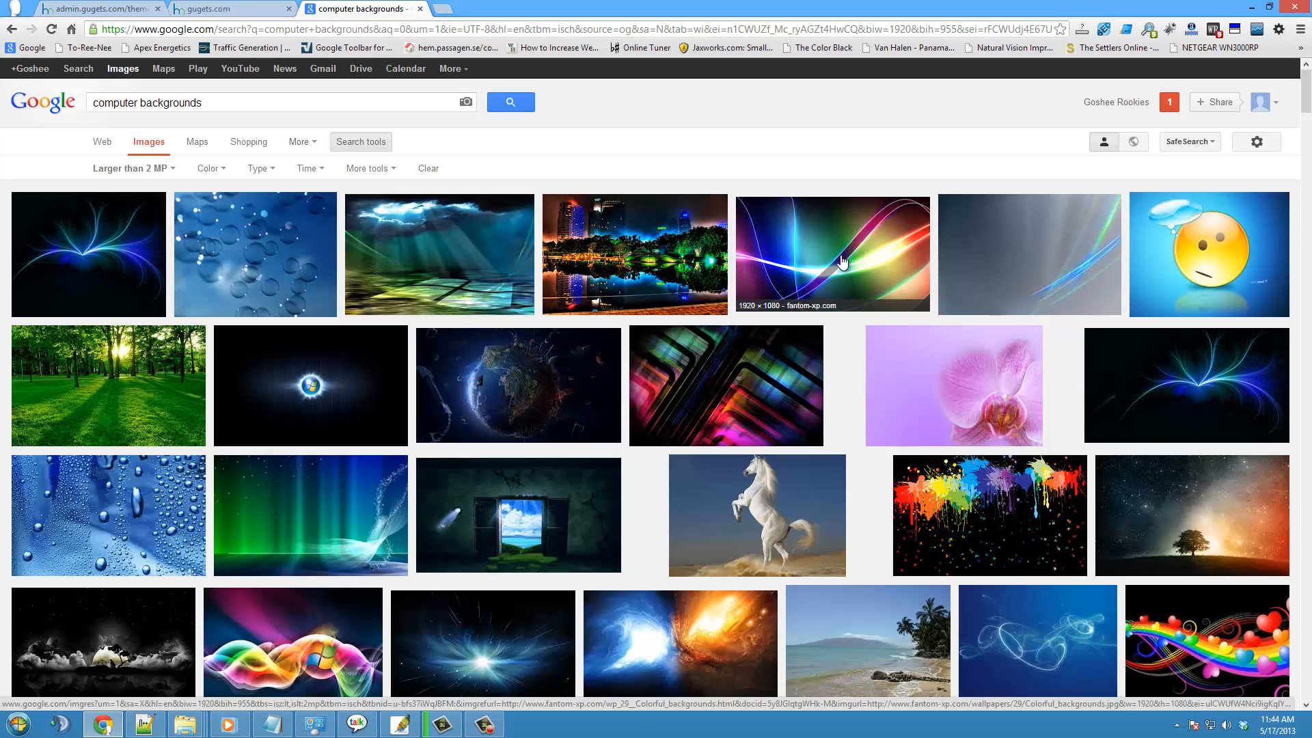
# - Save the colorful light-ribbons wallpaper from fantom-xp.com to the Desktop as Colorful_backgrounds
pyautogui.click(810, 239)
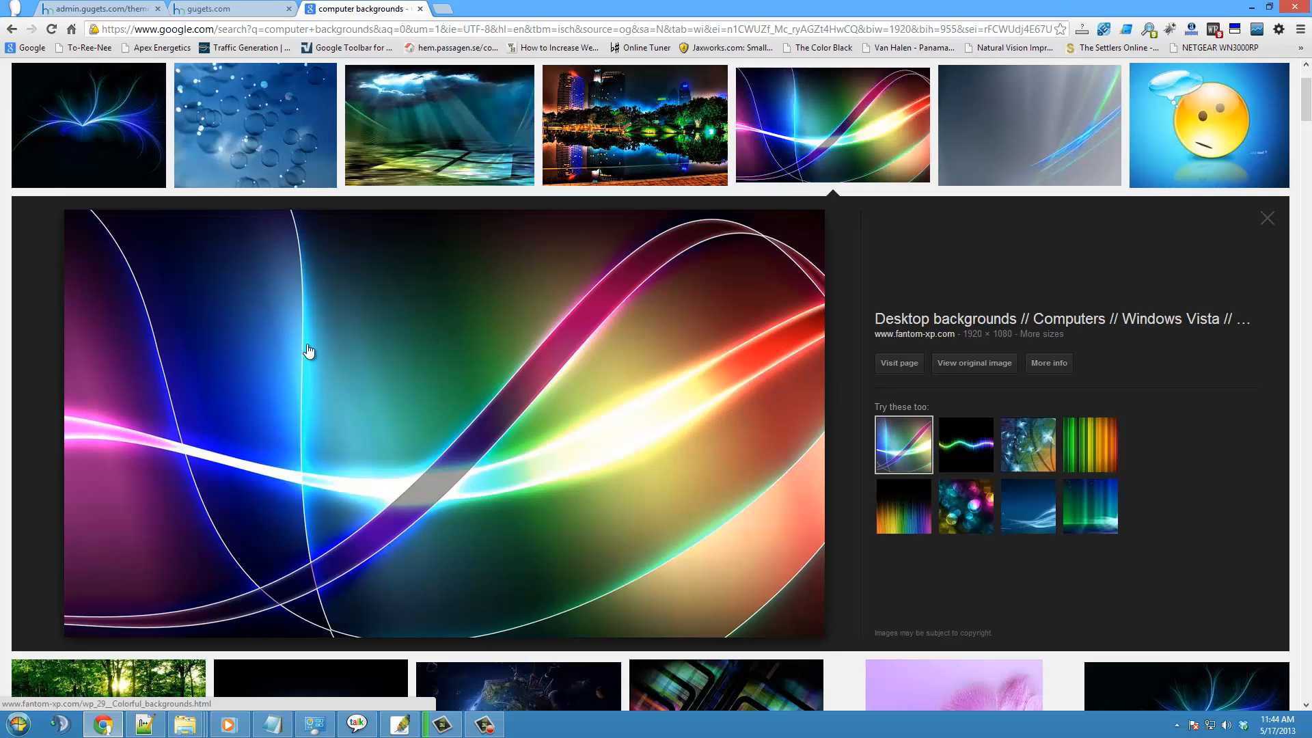
pyautogui.rightClick(333, 274)
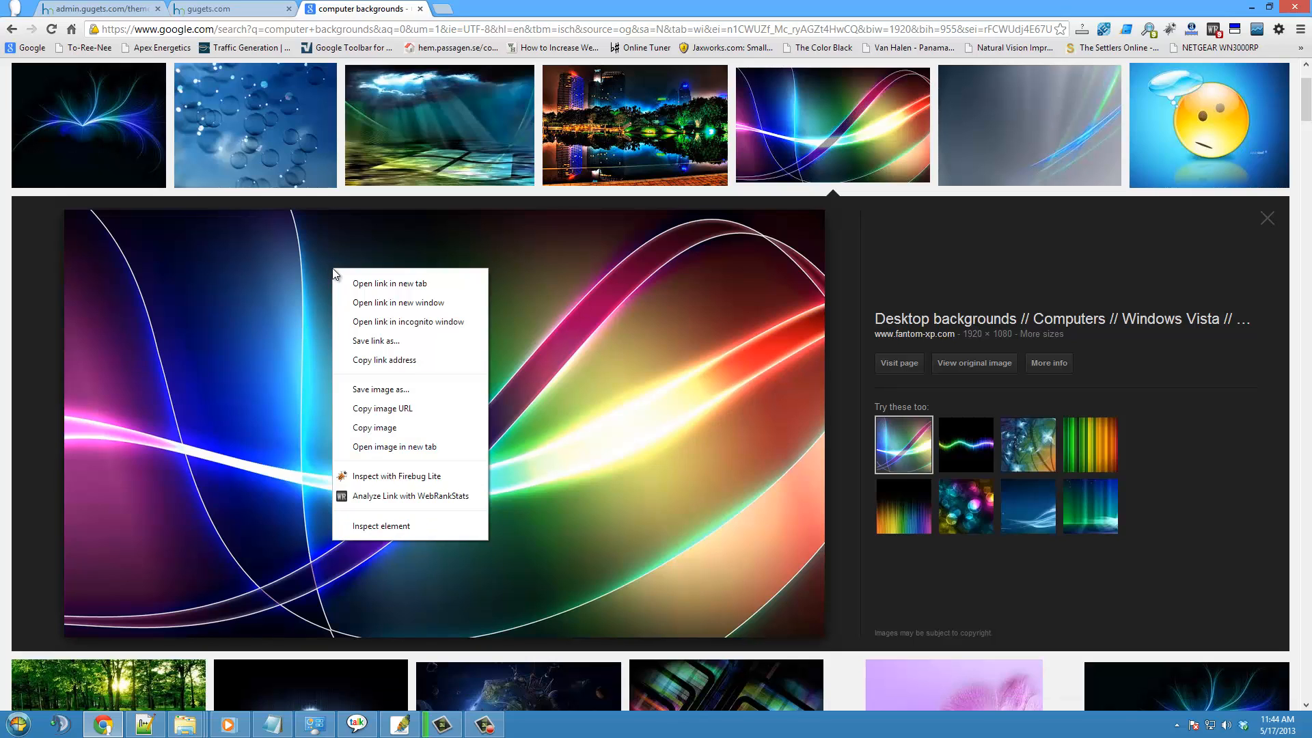
pyautogui.click(384, 394)
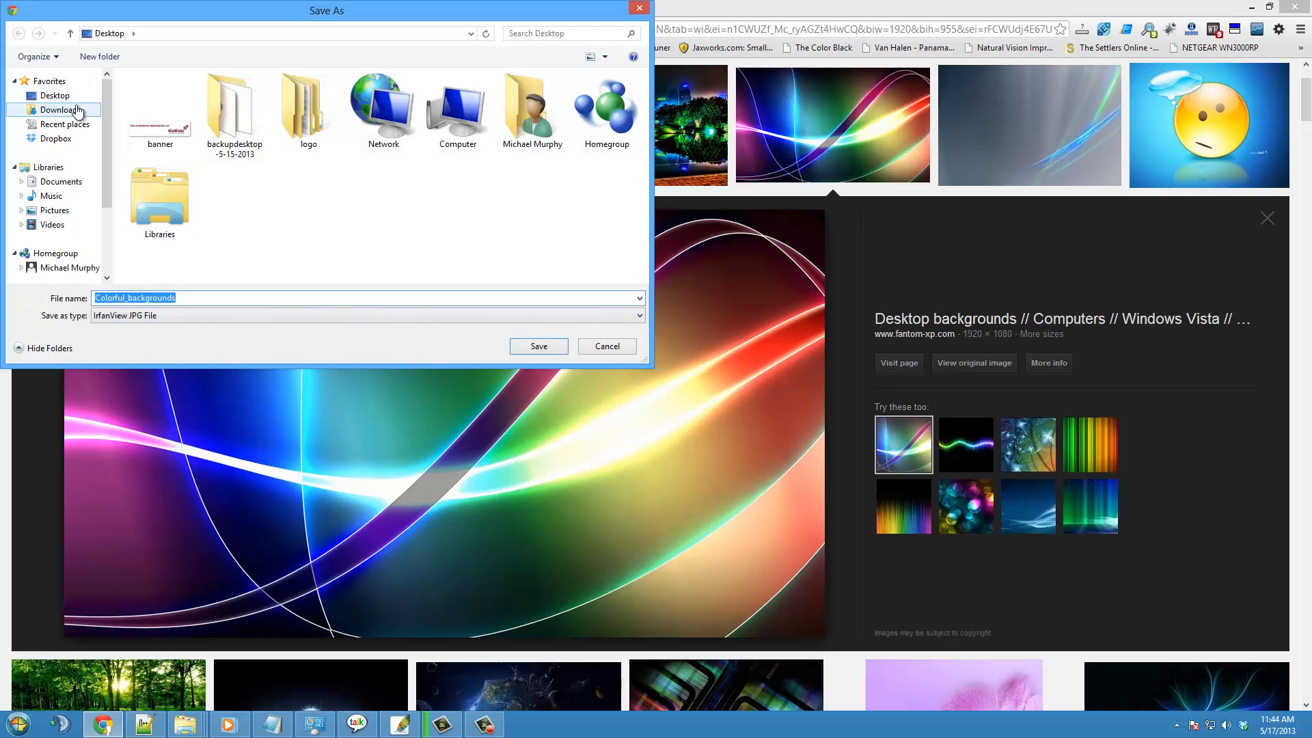
pyautogui.click(56, 96)
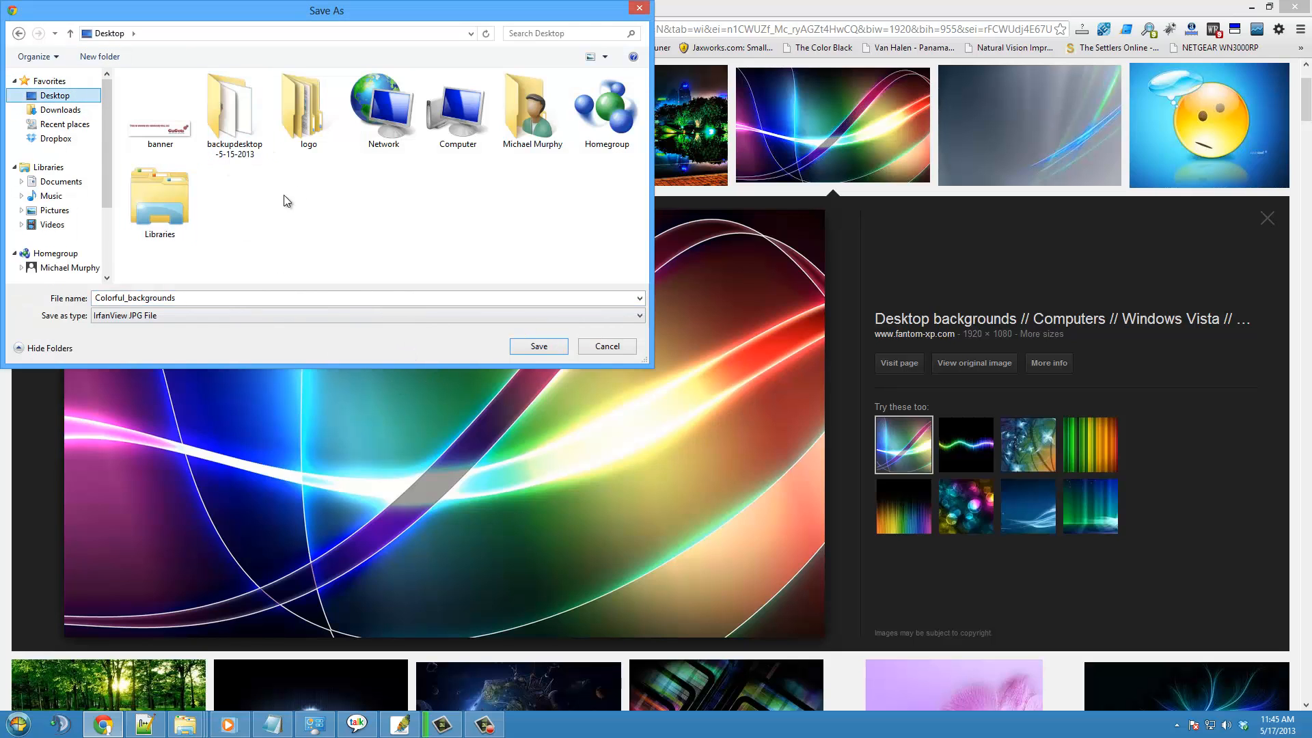
pyautogui.click(539, 348)
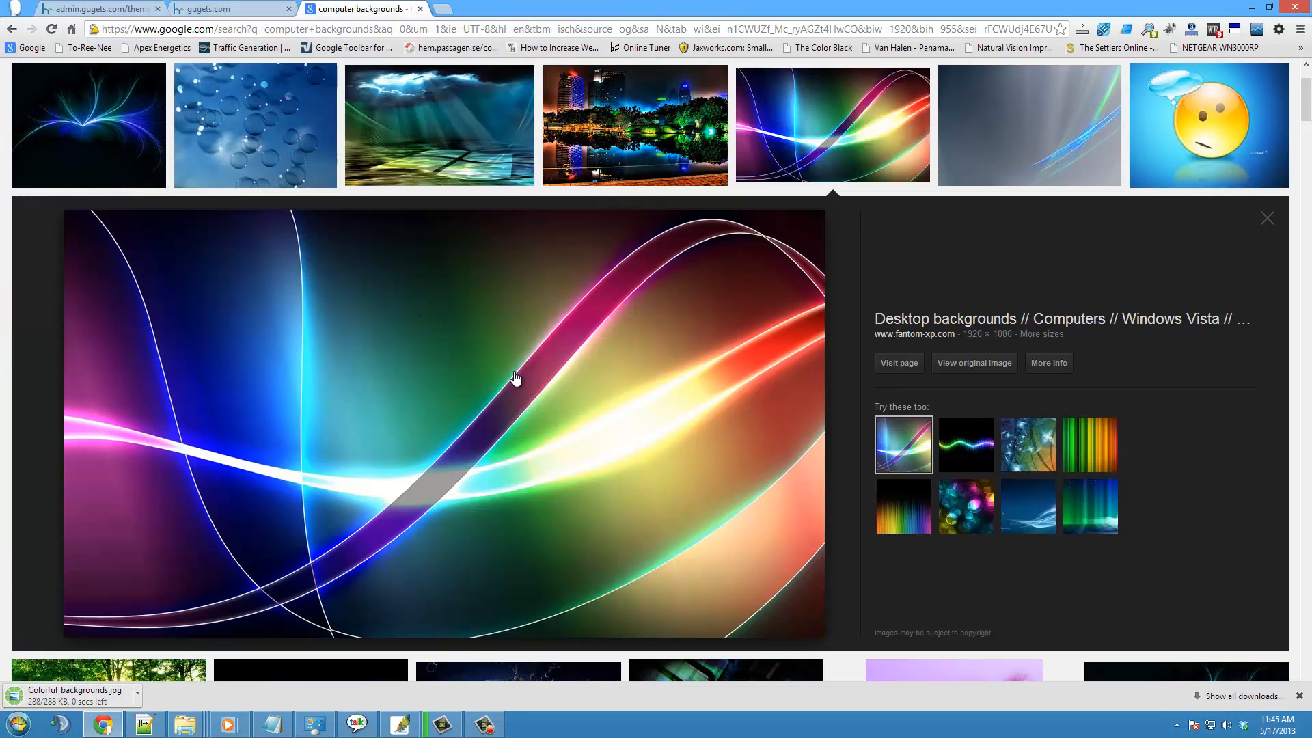
pyautogui.click(587, 414)
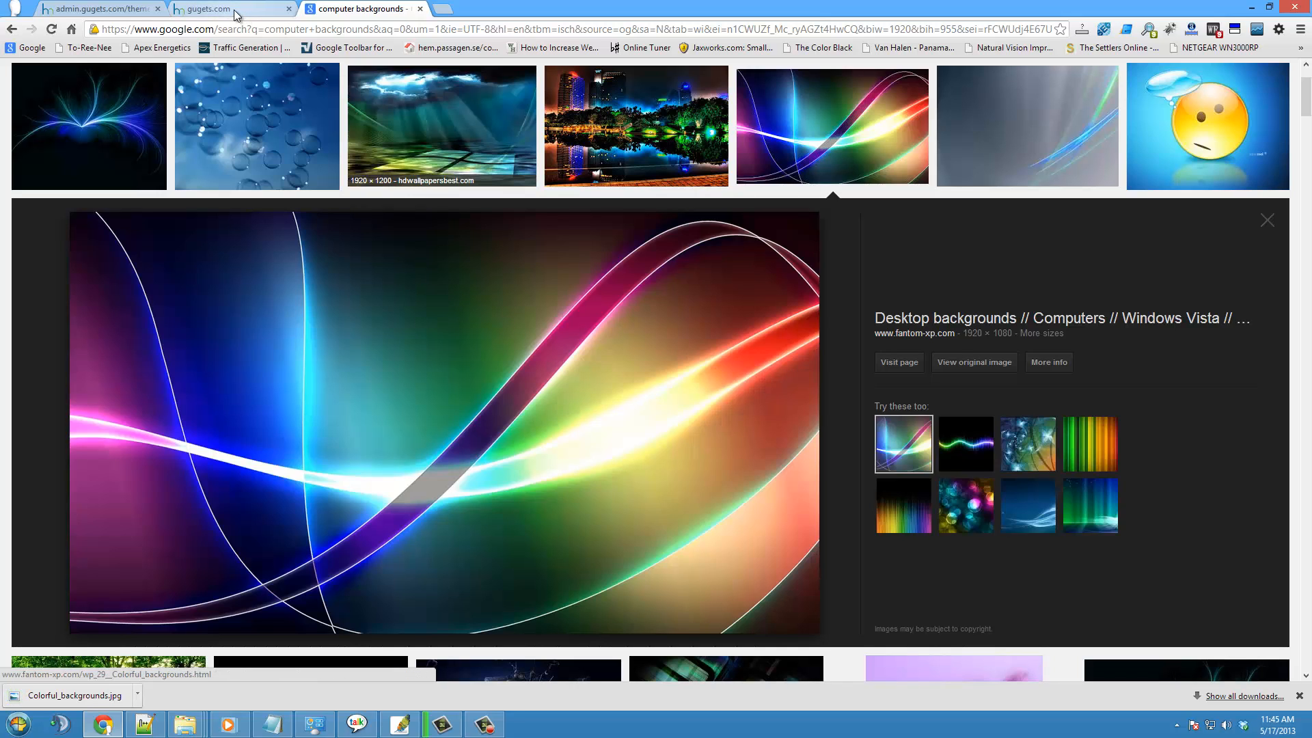
# - Add a theme background named Colors in the admin panel using Colorful_backgrounds.jpg from the Desktop
pyautogui.click(235, 10)
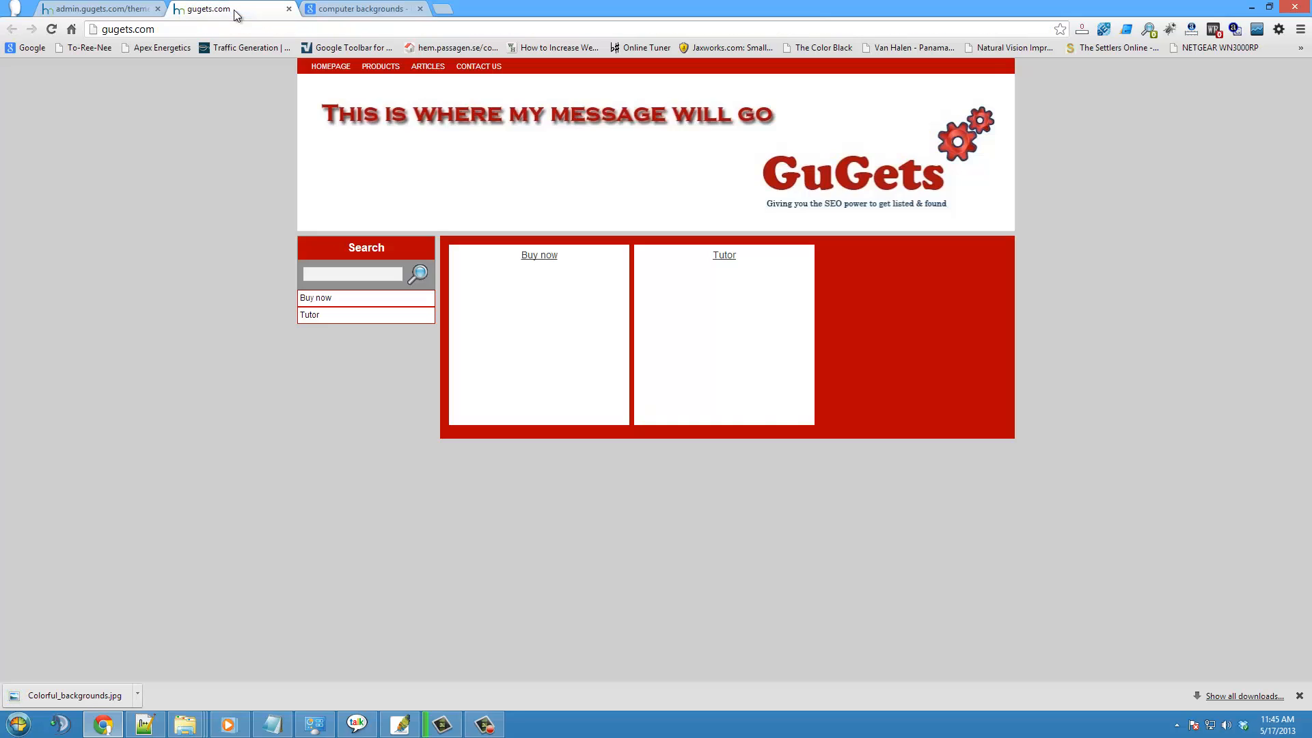
pyautogui.click(89, 13)
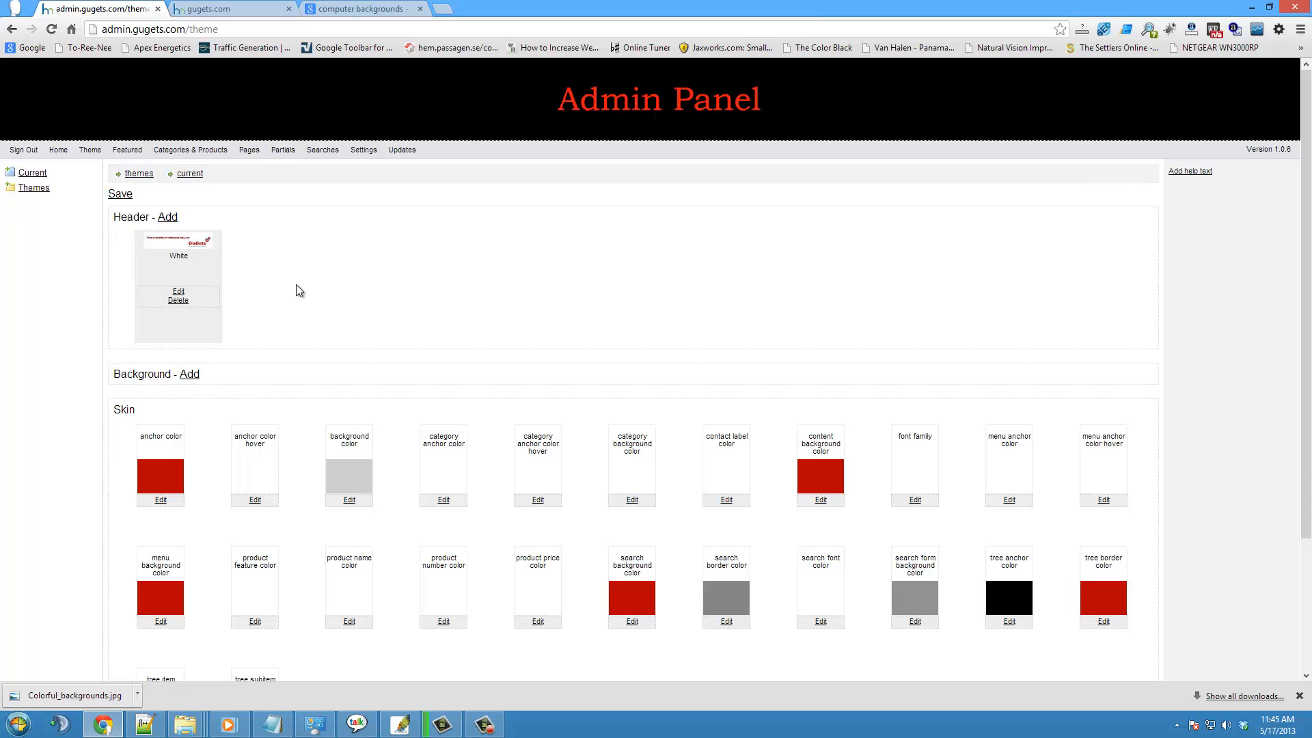
pyautogui.click(189, 374)
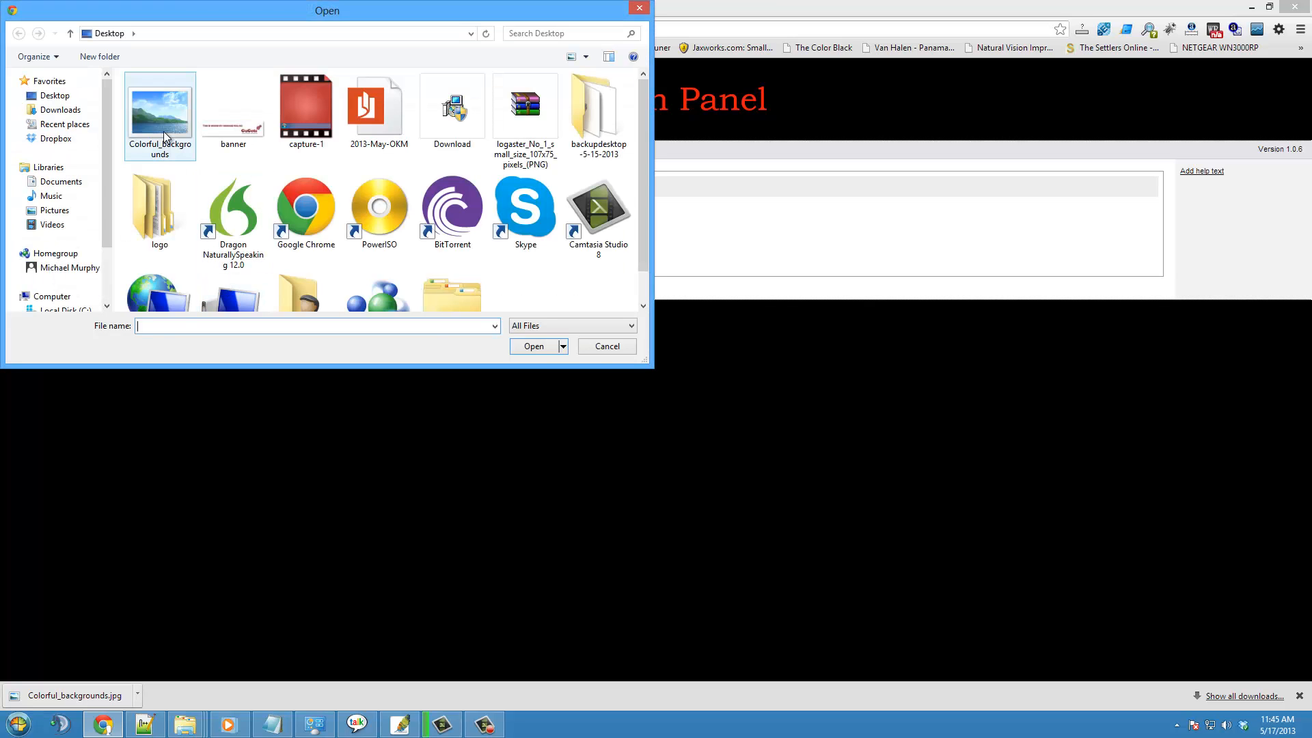
pyautogui.click(161, 116)
pyautogui.click(543, 349)
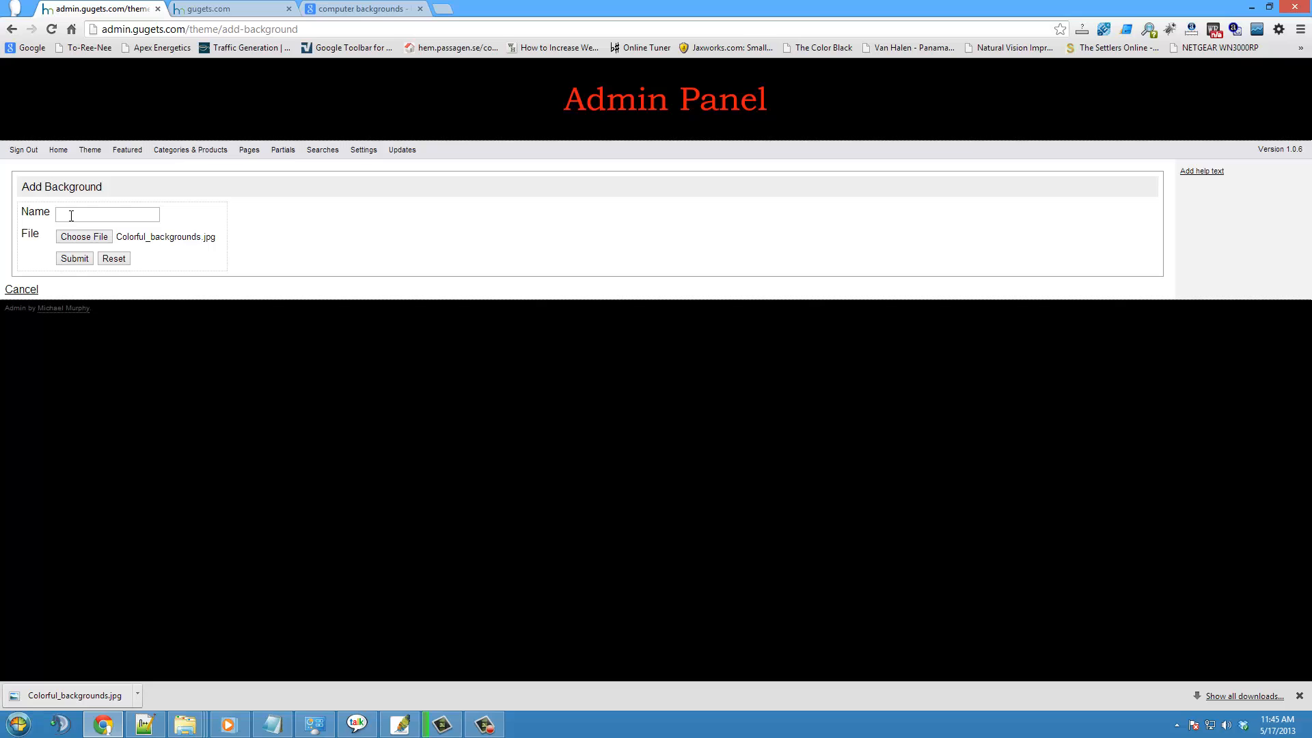
pyautogui.click(71, 216)
pyautogui.write('colors')
pyautogui.click(75, 259)
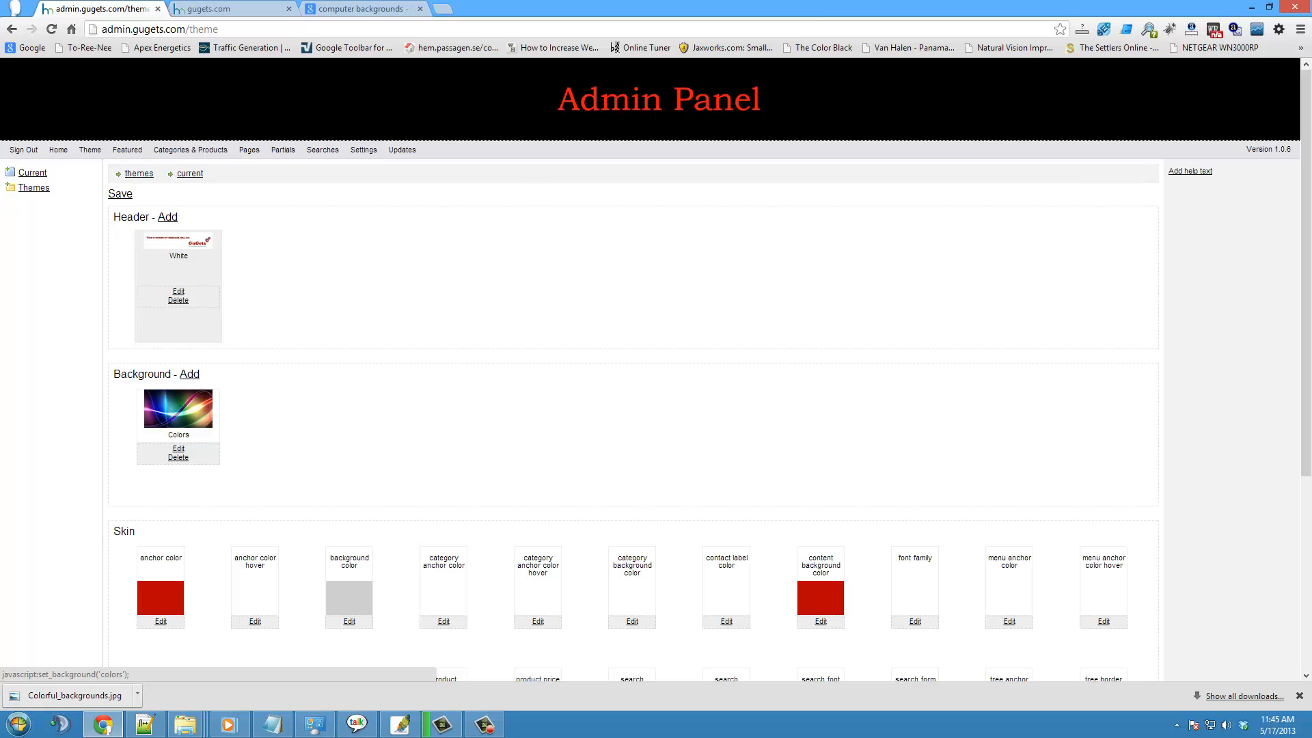
# - Select the Colors background as the active one for the theme and reload gugets.com to check it
pyautogui.click(244, 7)
pyautogui.click(51, 29)
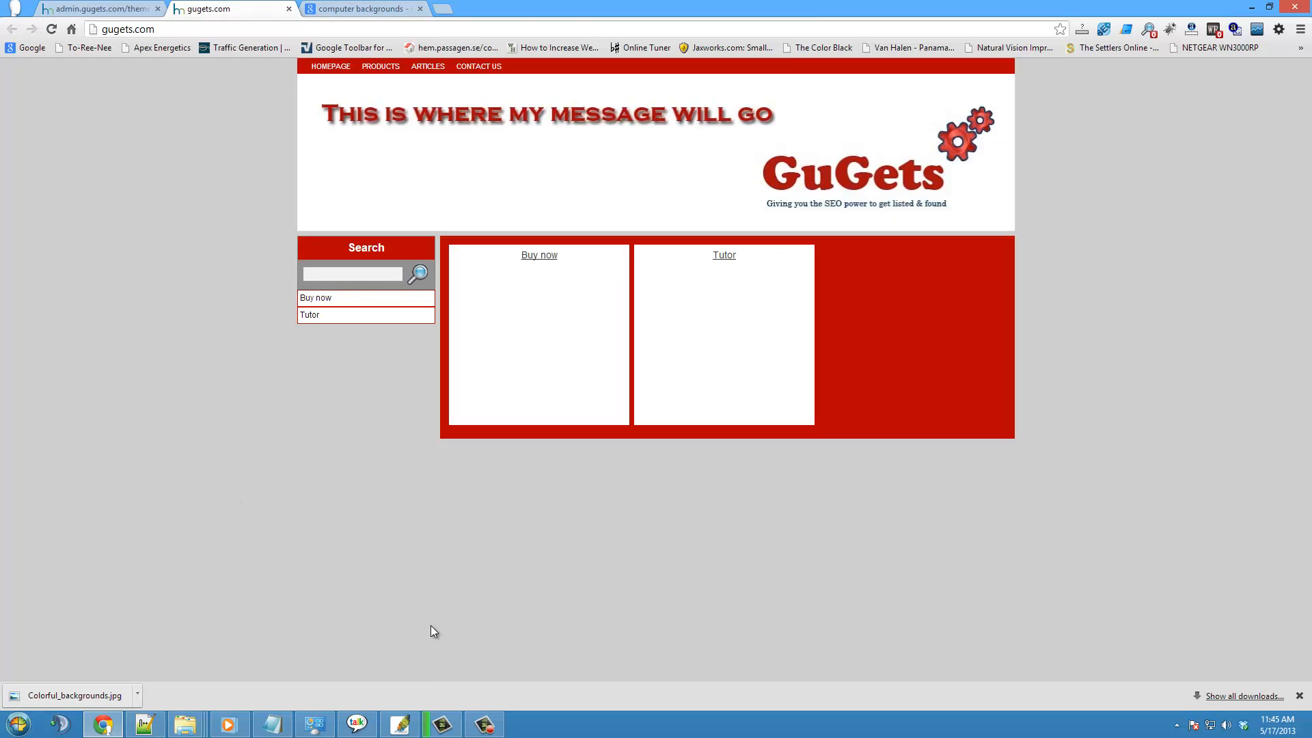
pyautogui.click(96, 6)
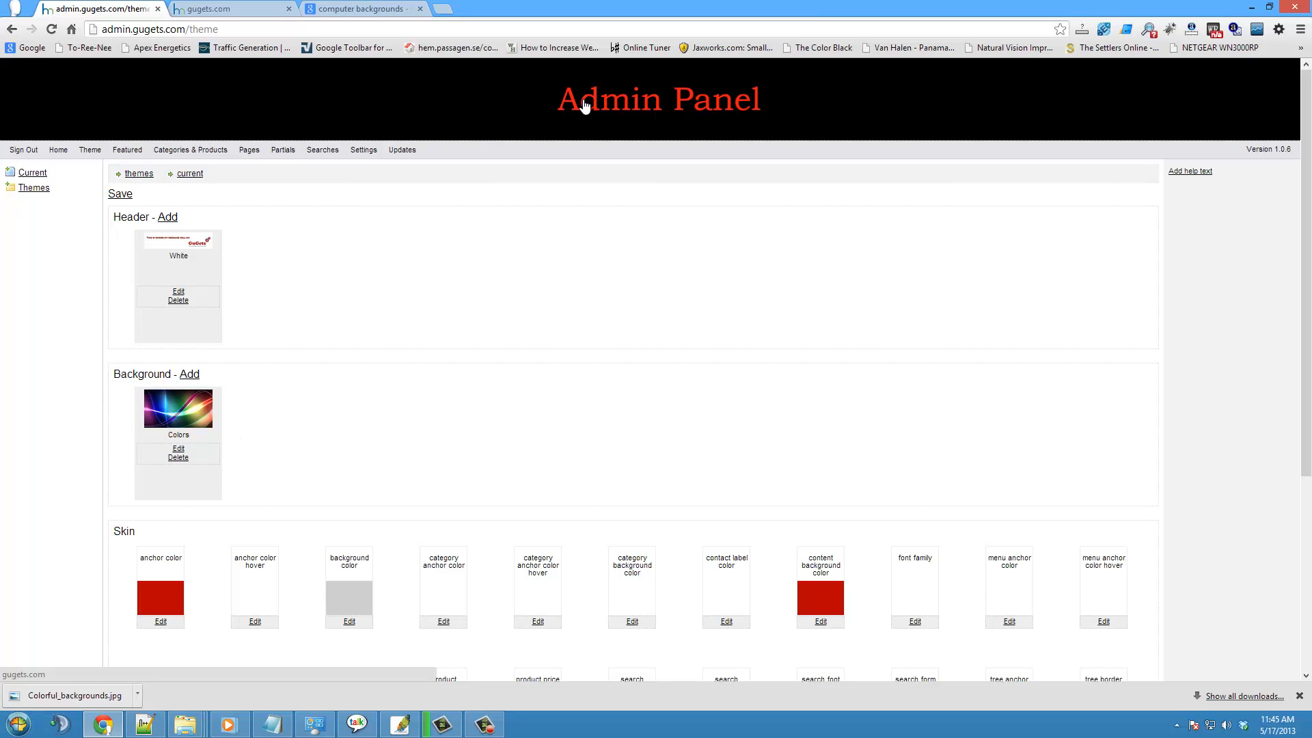
pyautogui.click(208, 8)
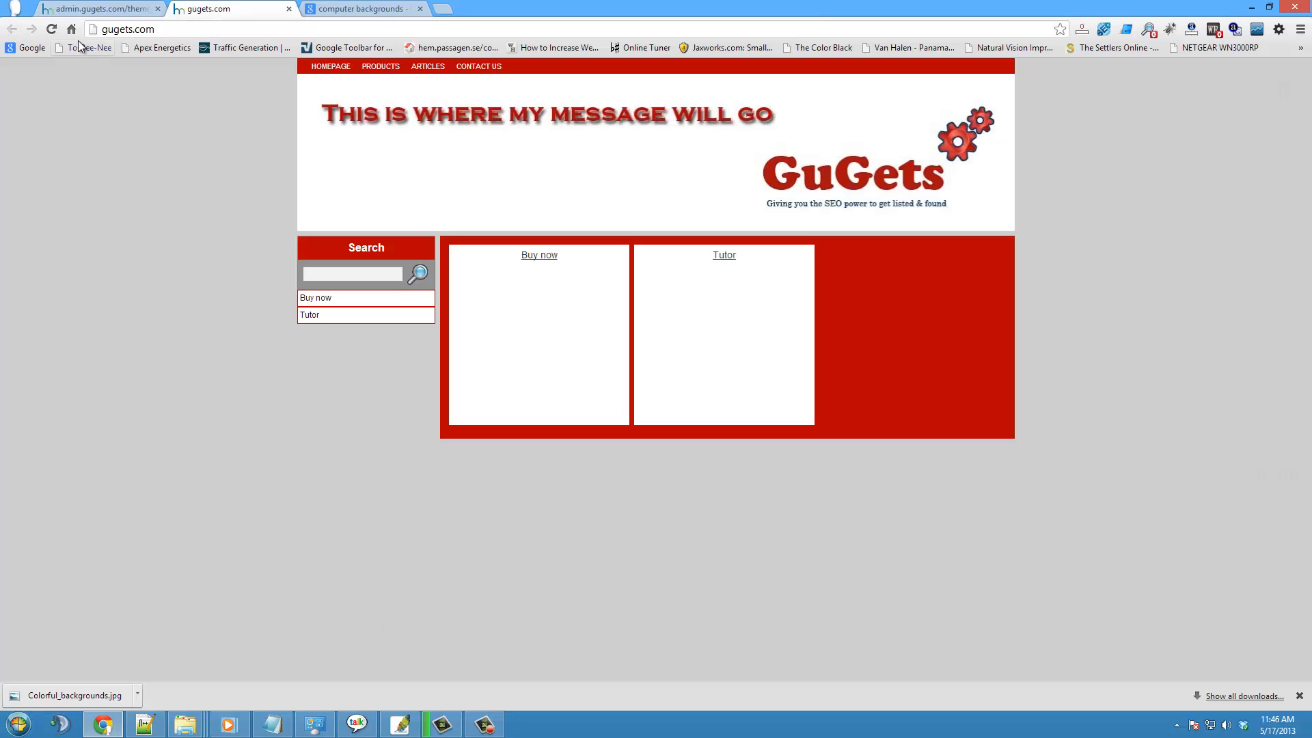
pyautogui.click(52, 29)
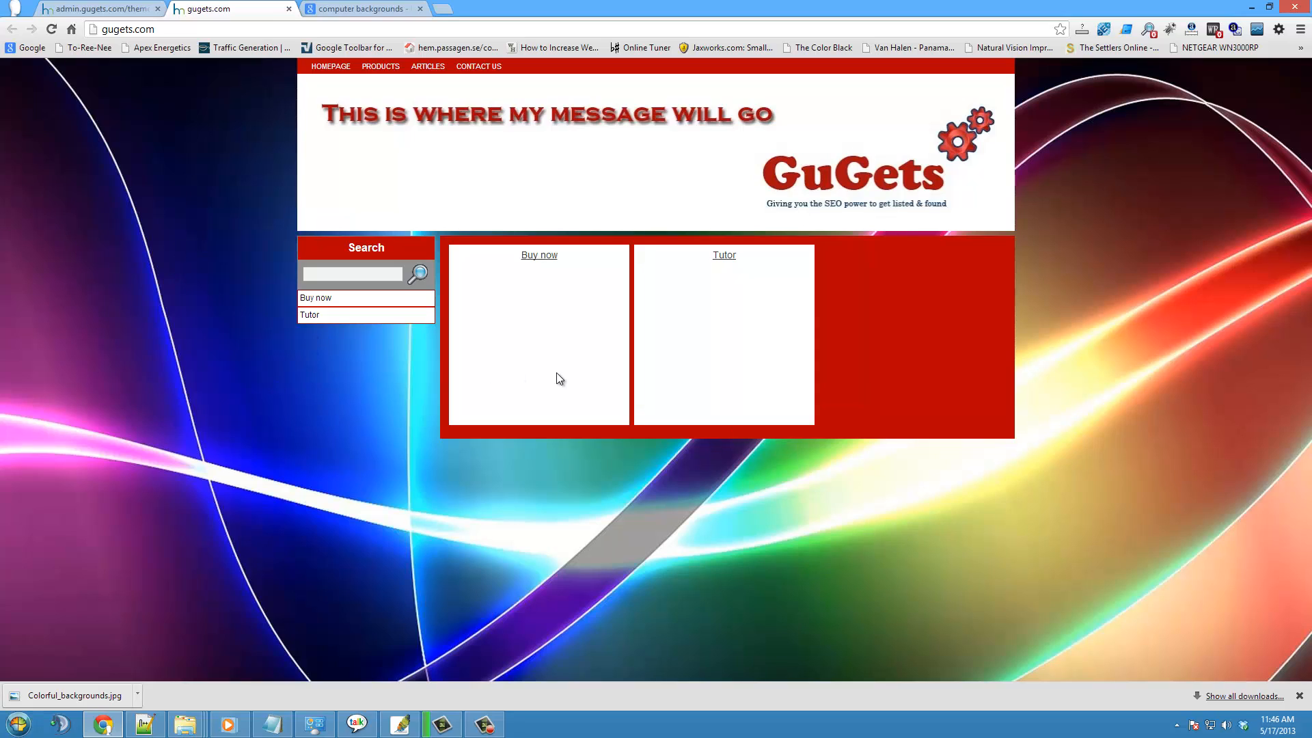
# - Try to save the rainbow waveform wallpaper from pptbackgrounds.net to the Desktop as waving-spectrums-backgrounds
pyautogui.click(342, 8)
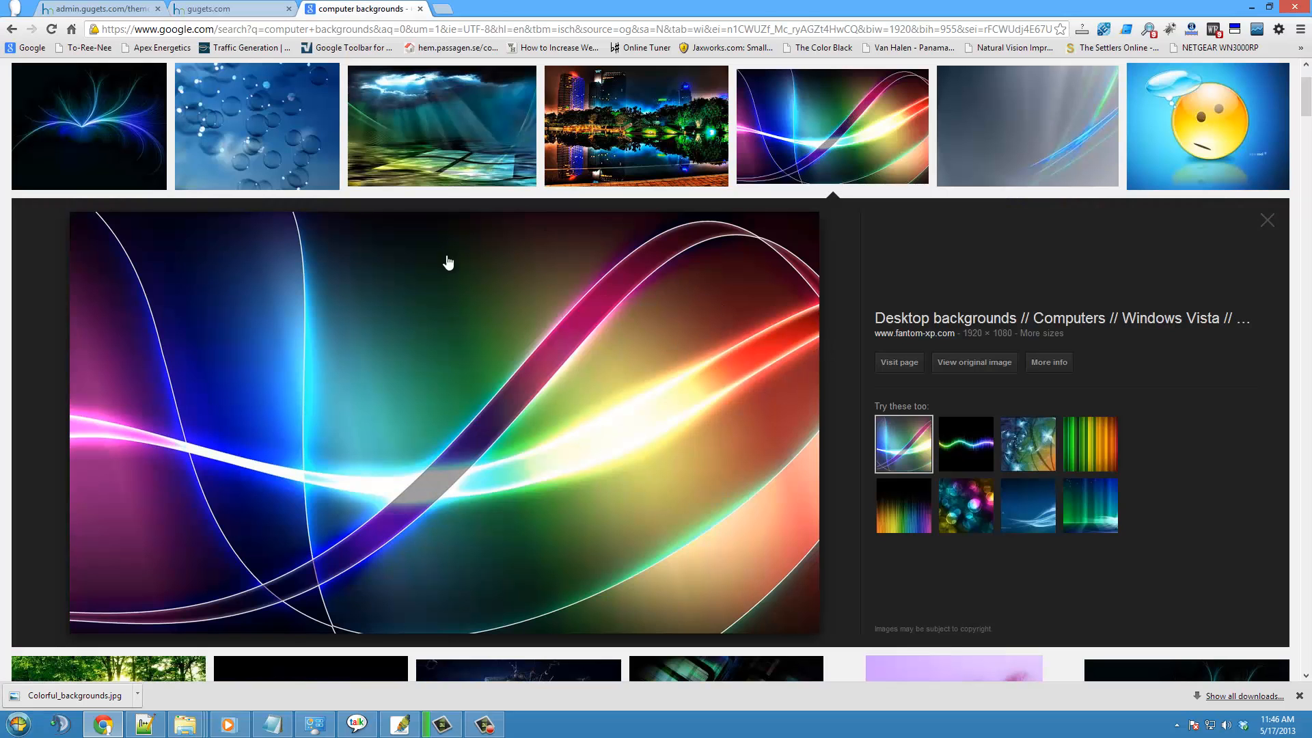
pyautogui.click(975, 454)
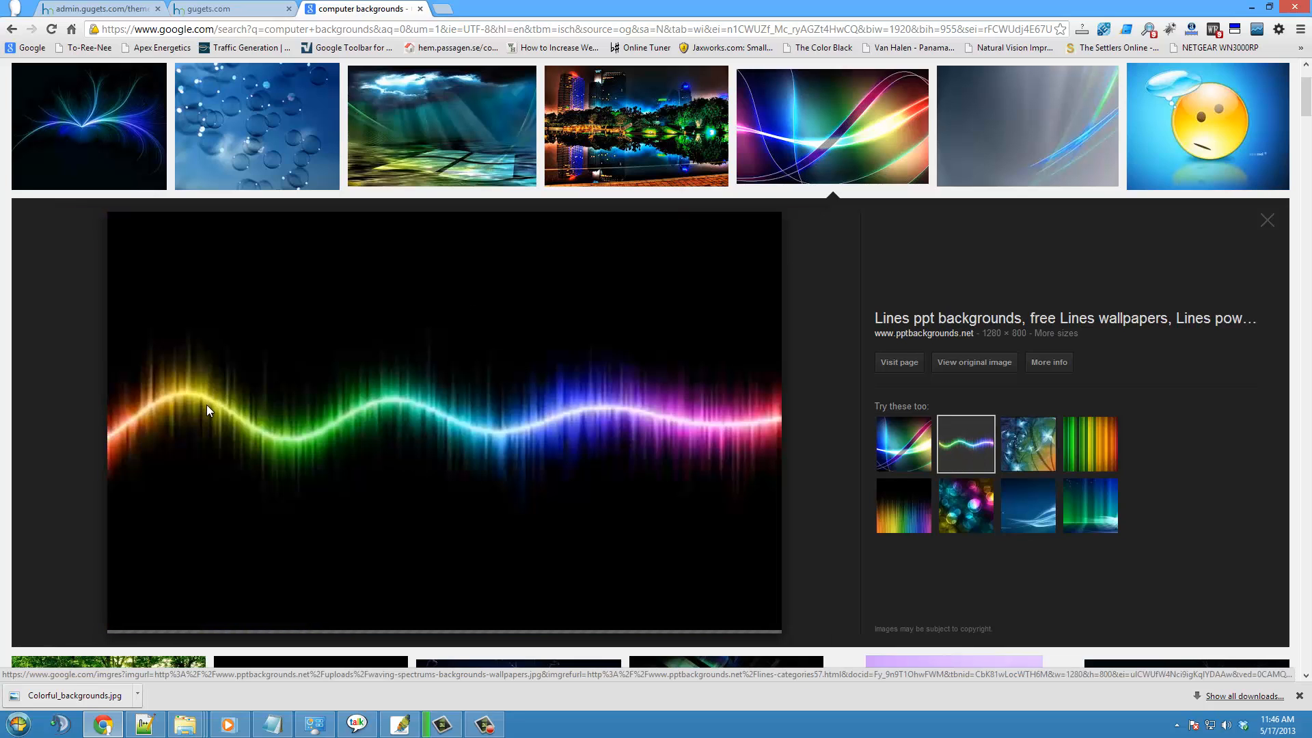
pyautogui.rightClick(485, 322)
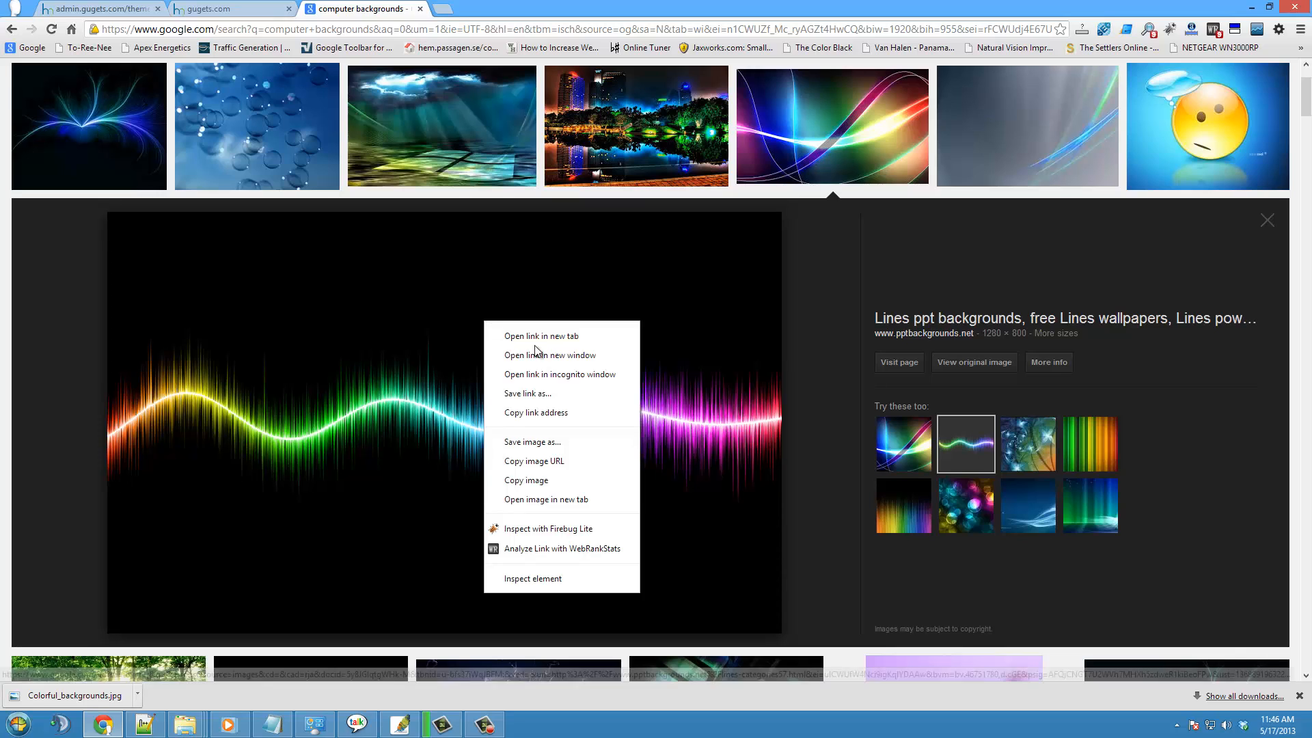
pyautogui.click(525, 443)
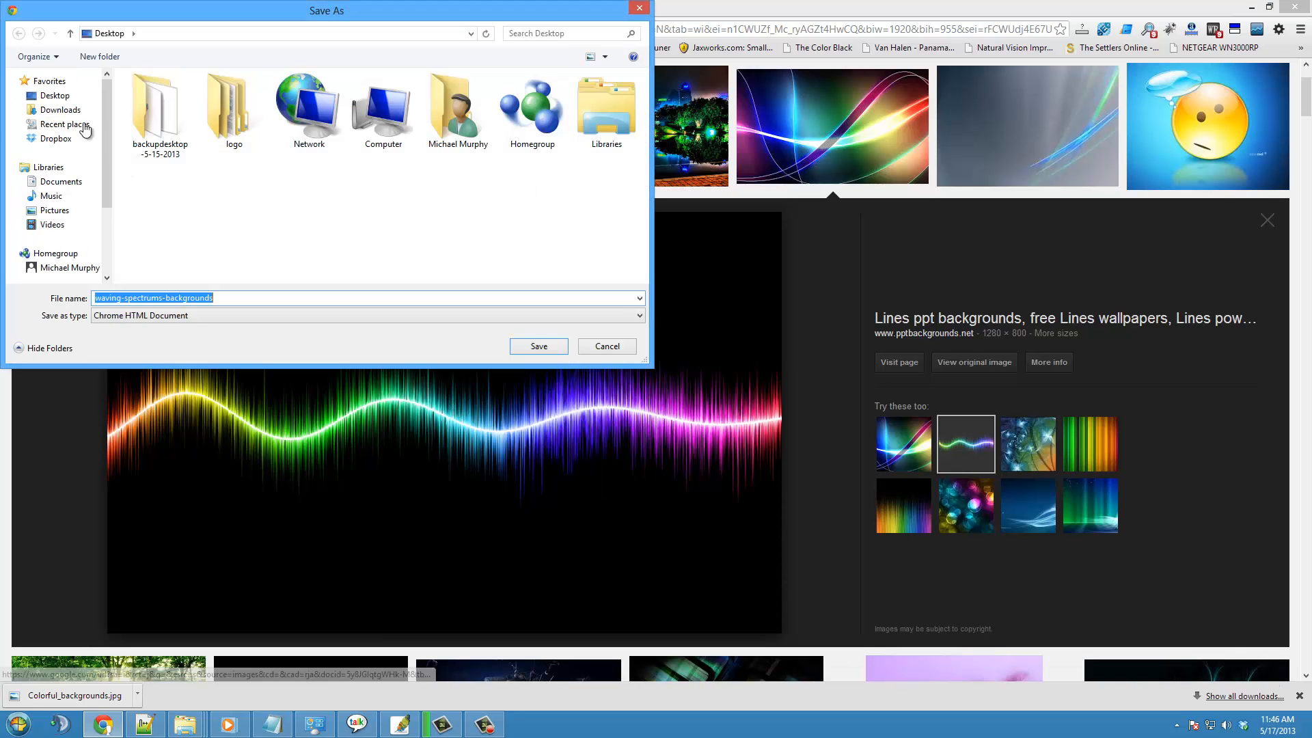
pyautogui.click(55, 96)
pyautogui.click(538, 347)
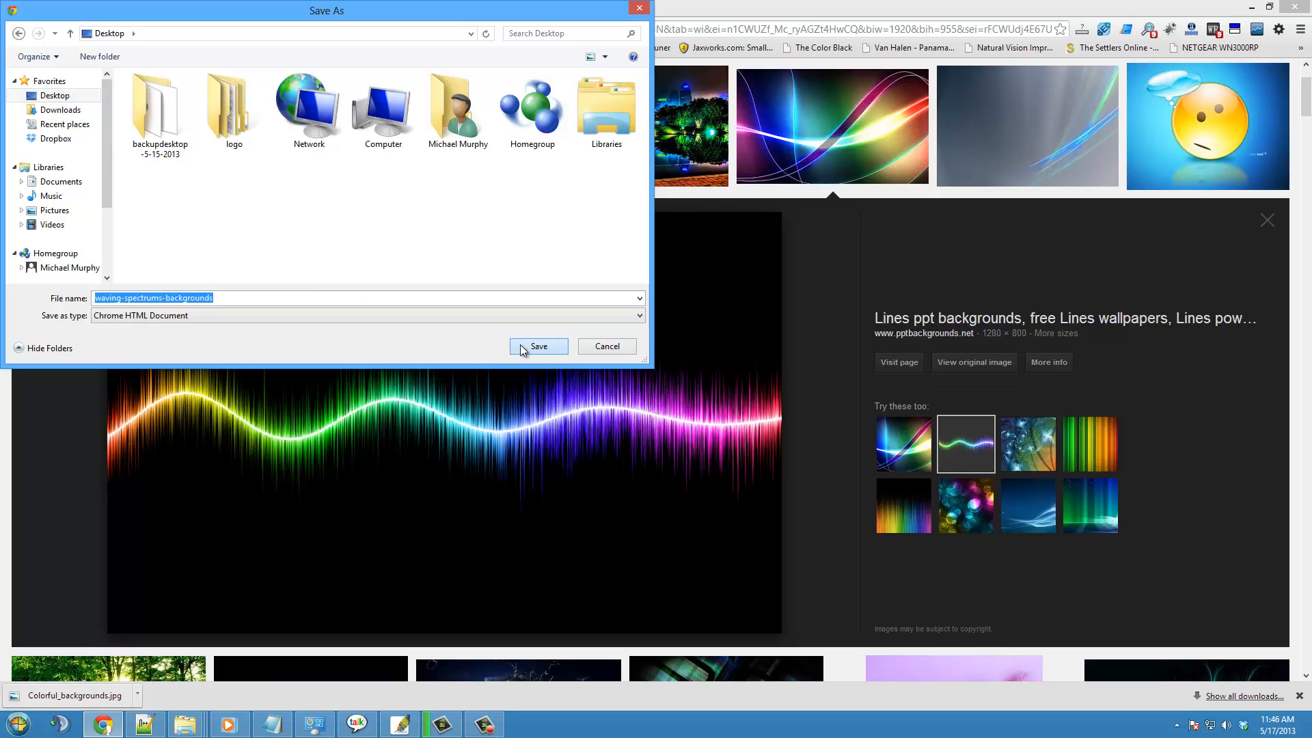
# - Start a new theme background named line in the admin panel and check the Desktop for its image file
pyautogui.click(113, 14)
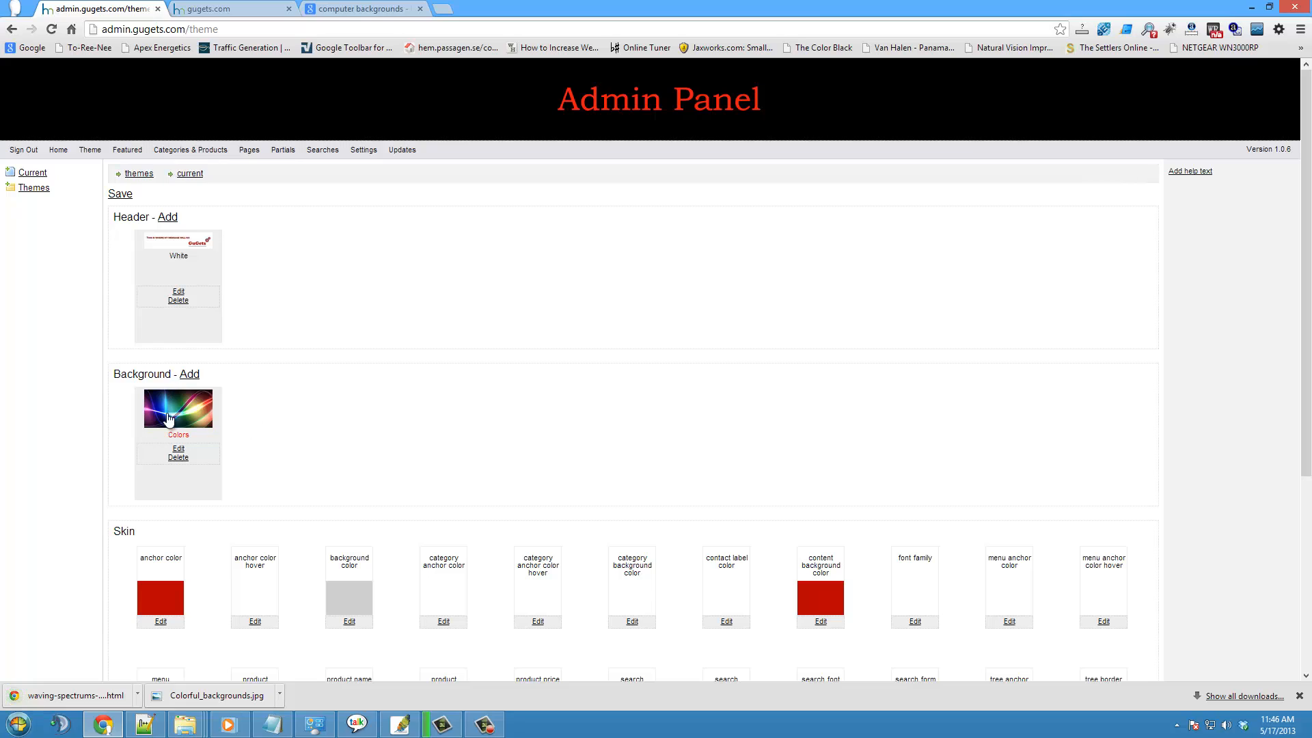
pyautogui.click(194, 380)
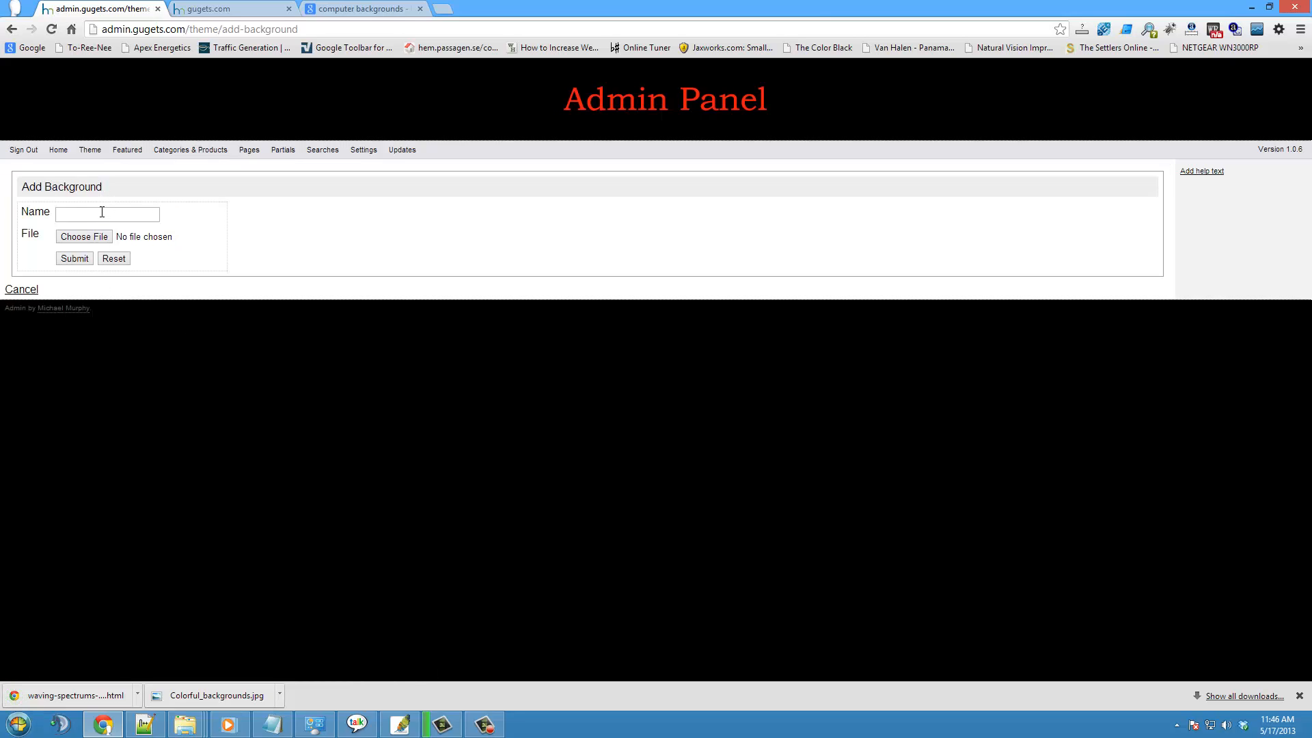
pyautogui.click(104, 213)
pyautogui.write('line')
pyautogui.click(89, 239)
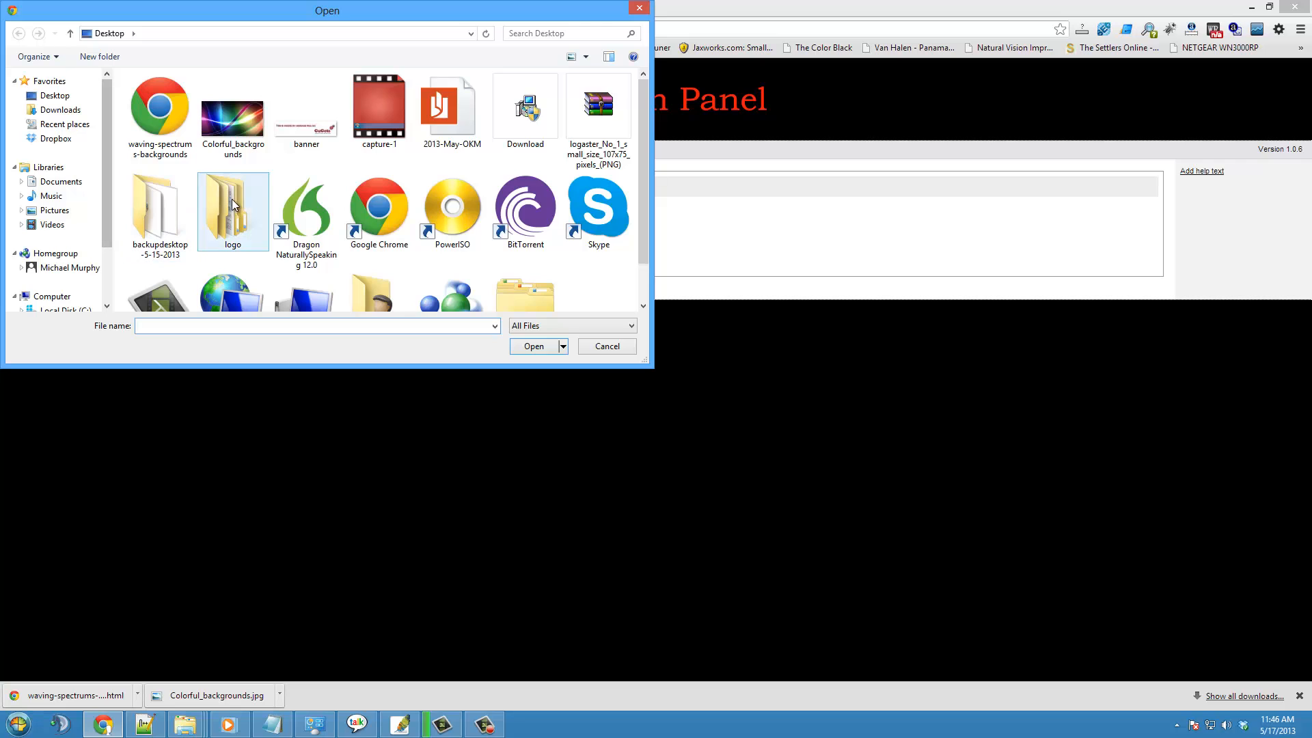
pyautogui.click(588, 349)
# - Try to save the waveform wallpaper again as waving-spectrums-backgrounds (1) and check for it when choosing the background's file
pyautogui.click(345, 7)
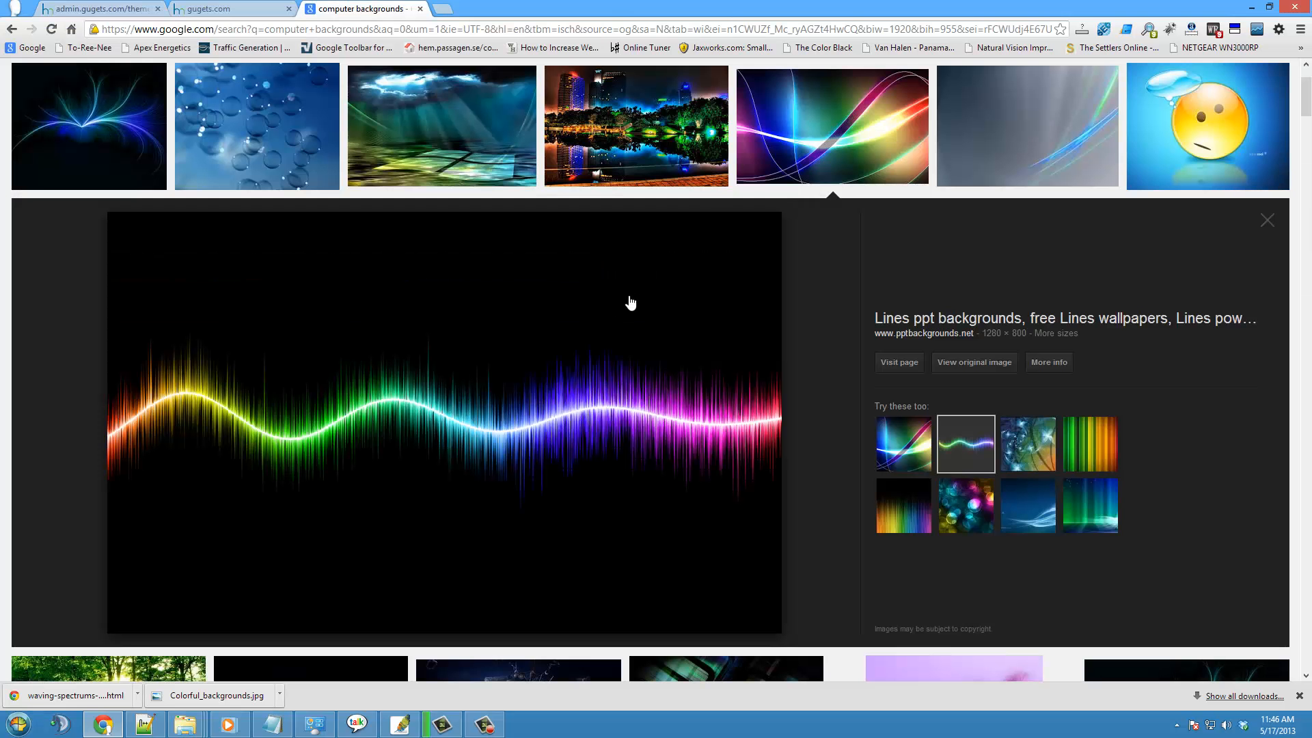
pyautogui.rightClick(487, 309)
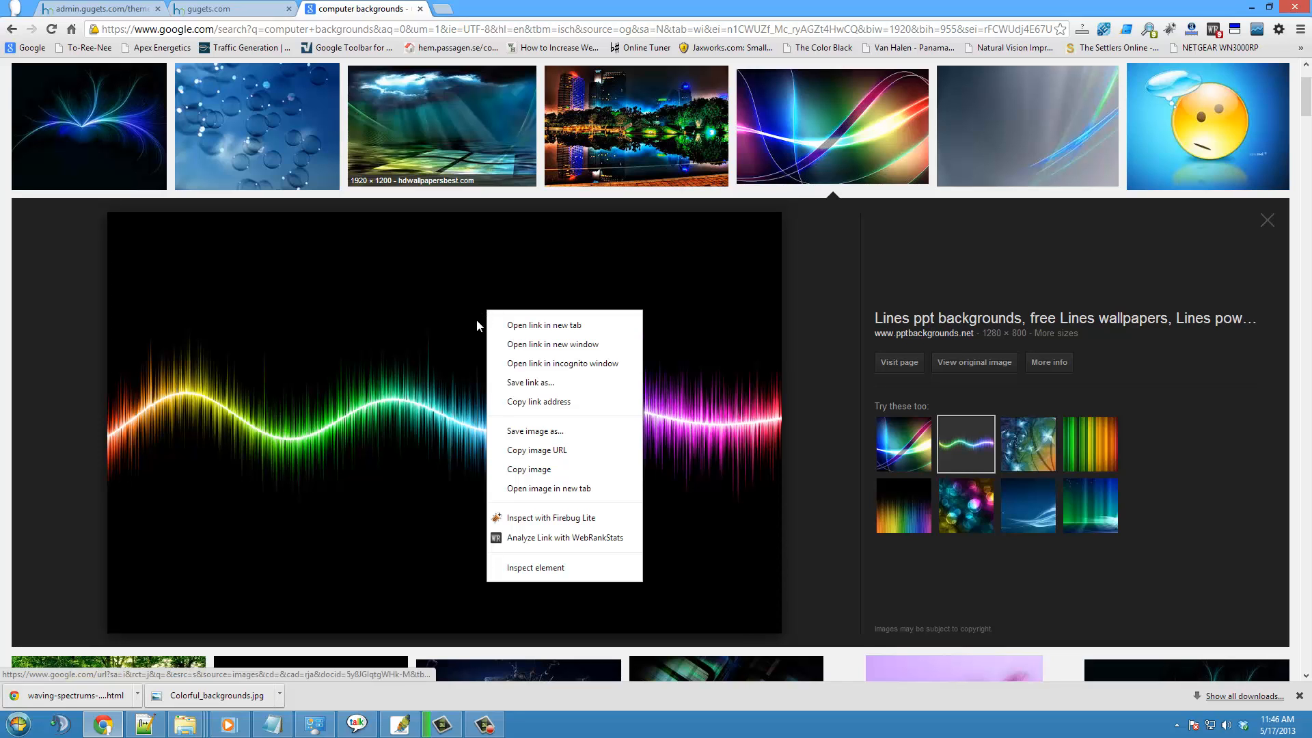
pyautogui.click(540, 431)
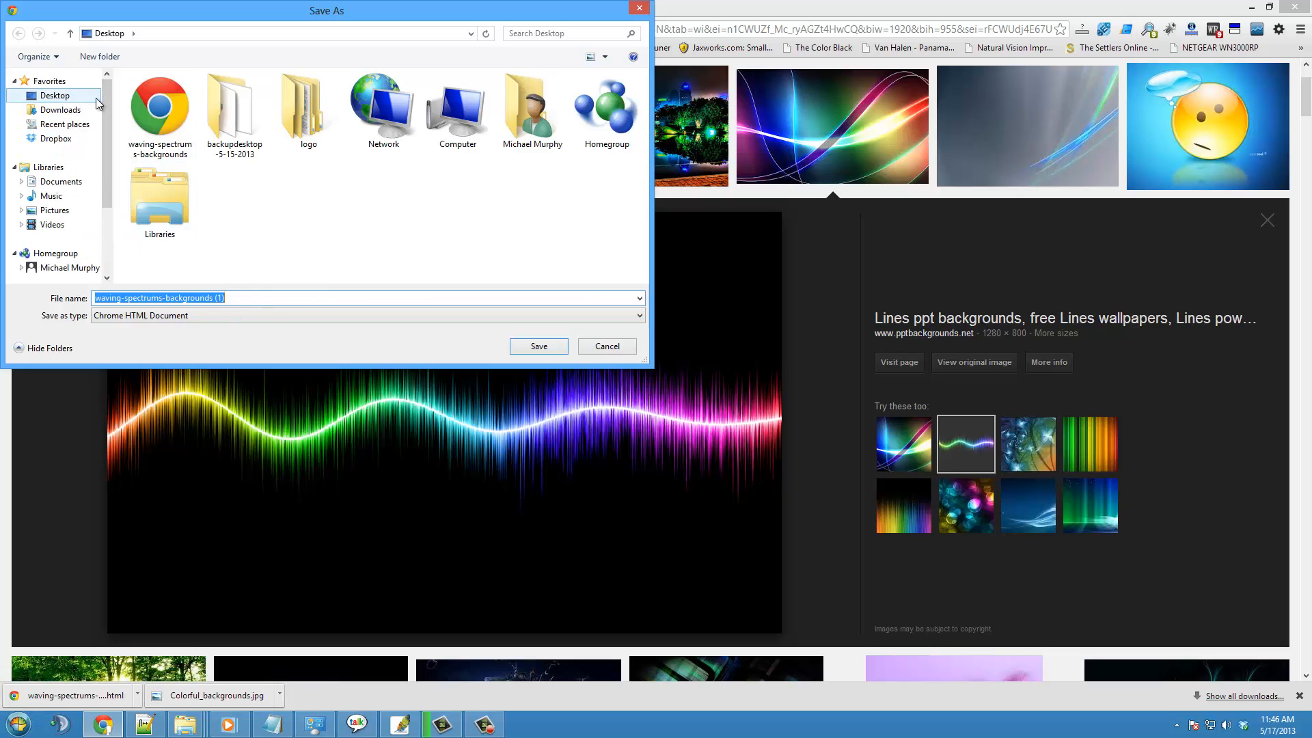
pyautogui.click(528, 347)
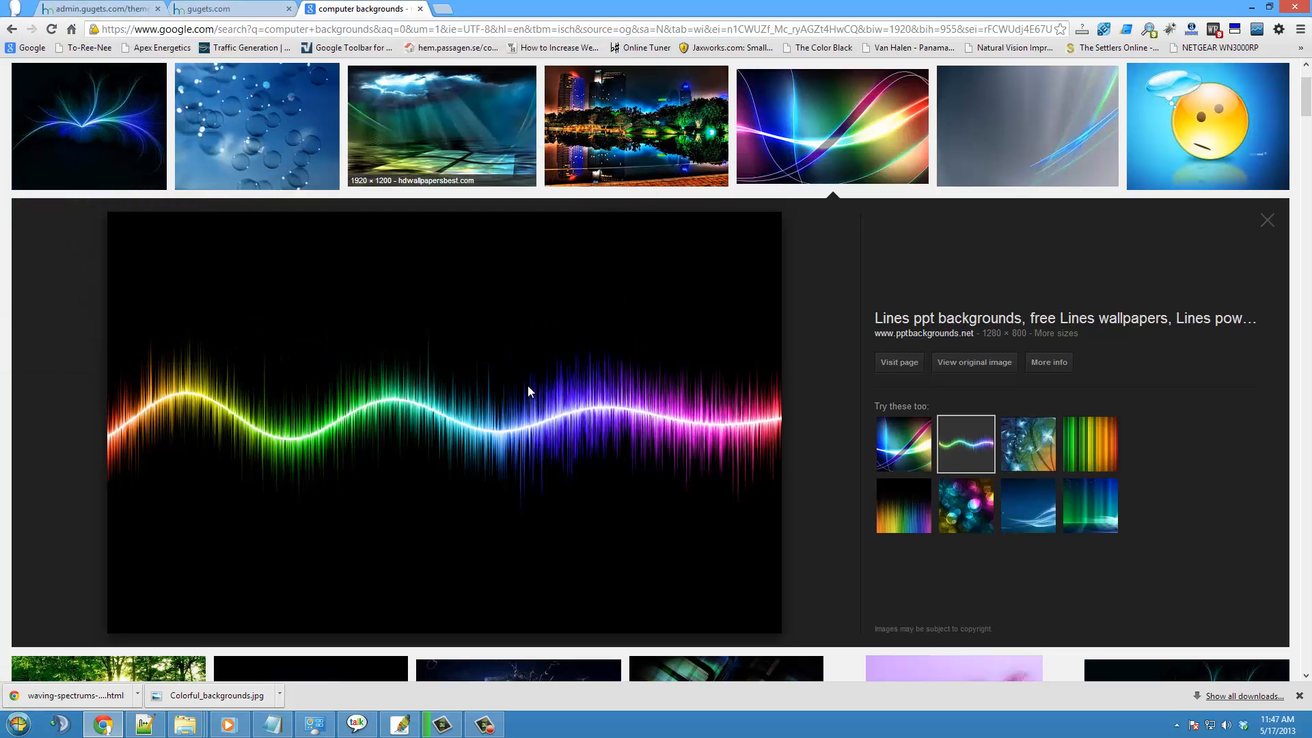
pyautogui.click(103, 8)
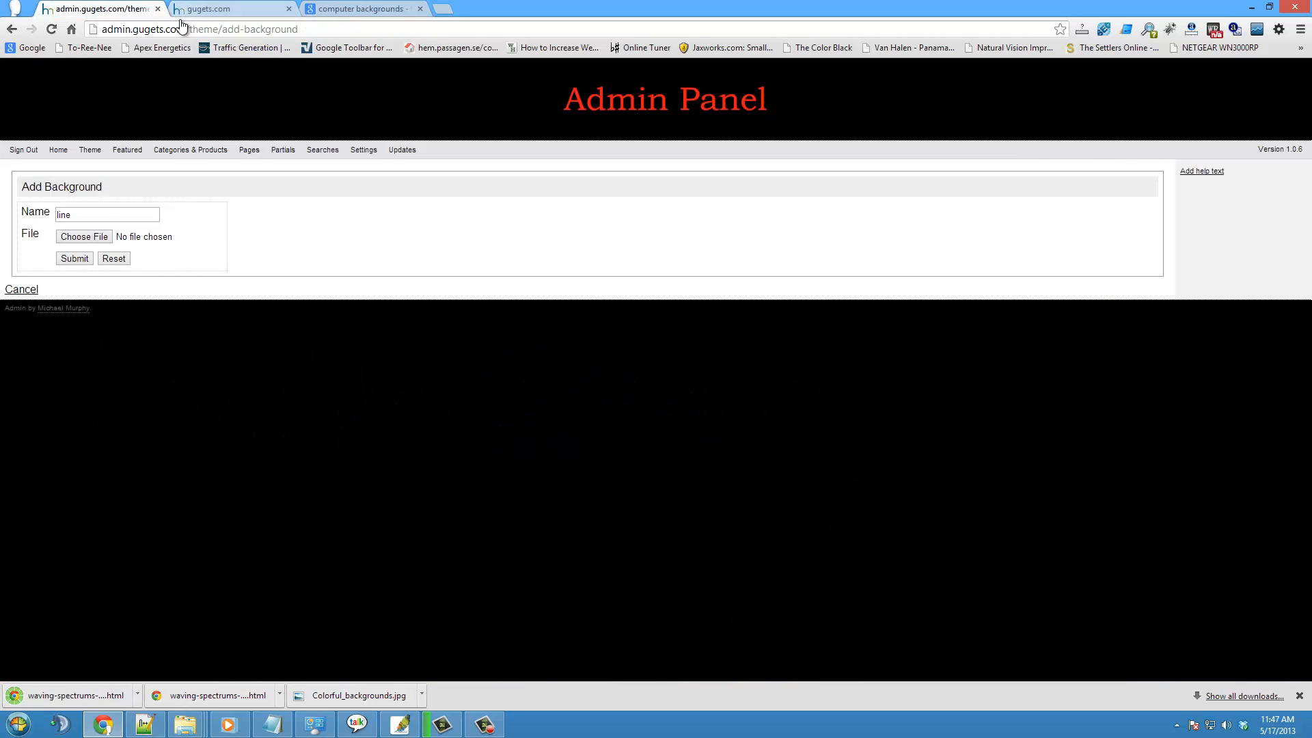
pyautogui.click(80, 238)
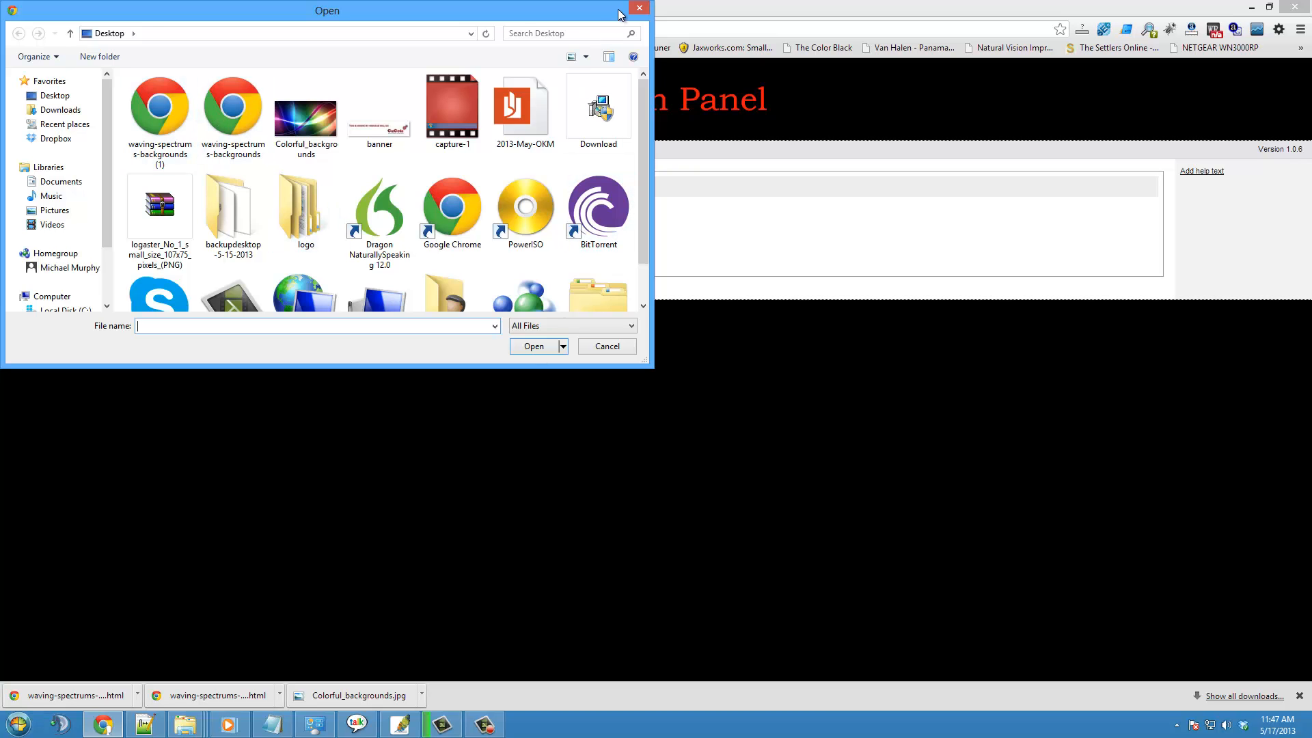
pyautogui.click(622, 349)
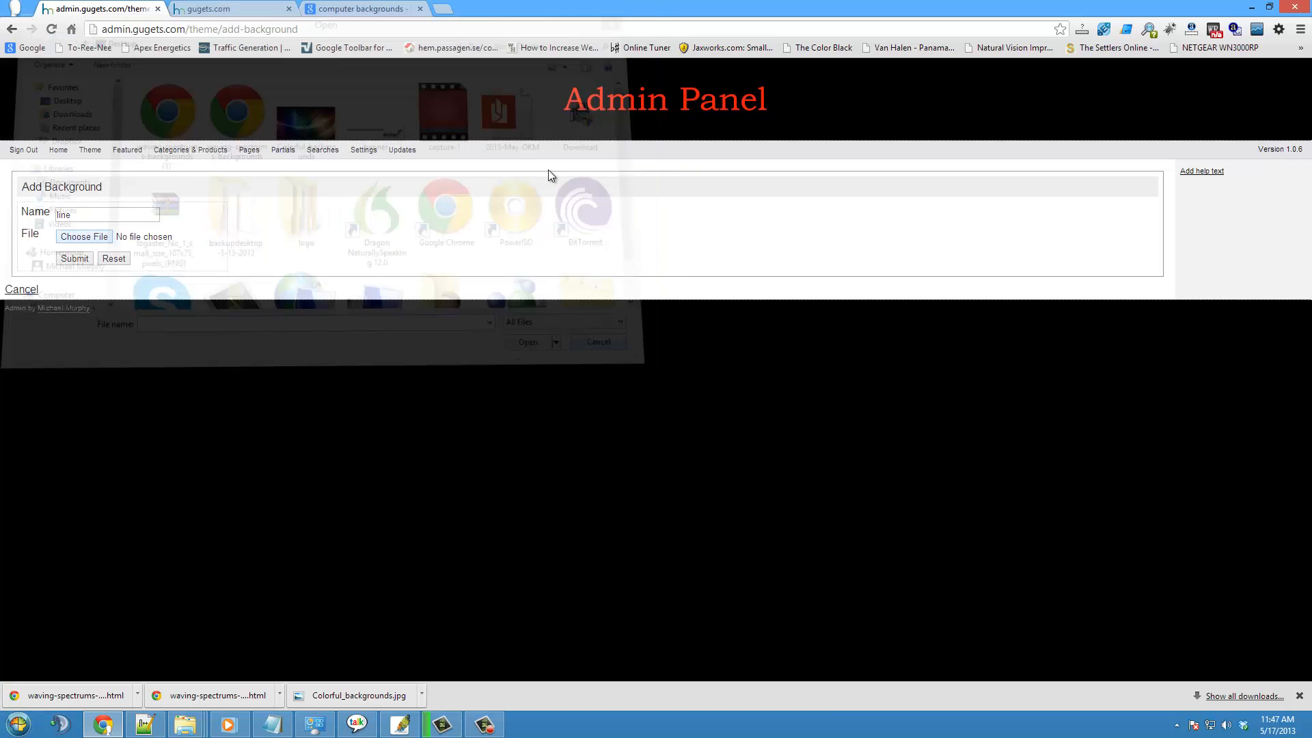
# - Save the 1920 × 1200 wallpaper of light rays through clouds from hdwallpapersbest.com to the Desktop as computer-wallpaper1
pyautogui.click(330, 12)
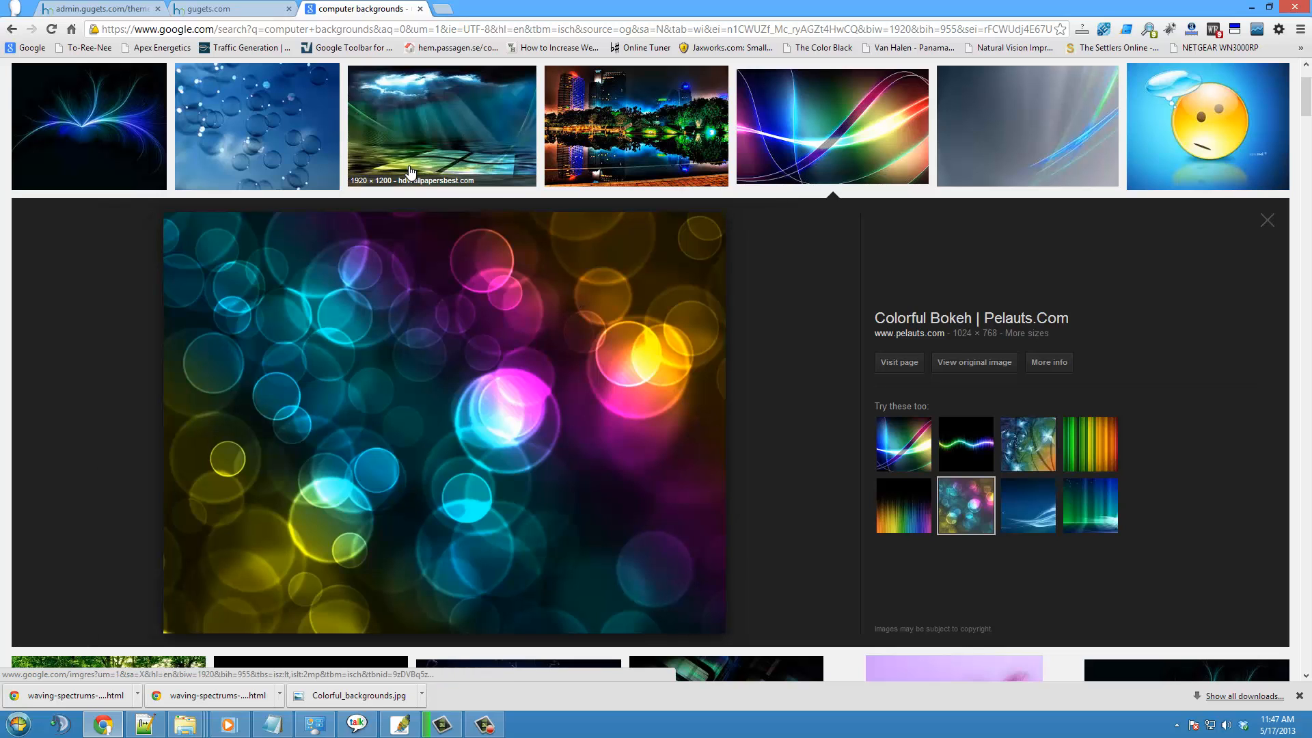
pyautogui.click(439, 134)
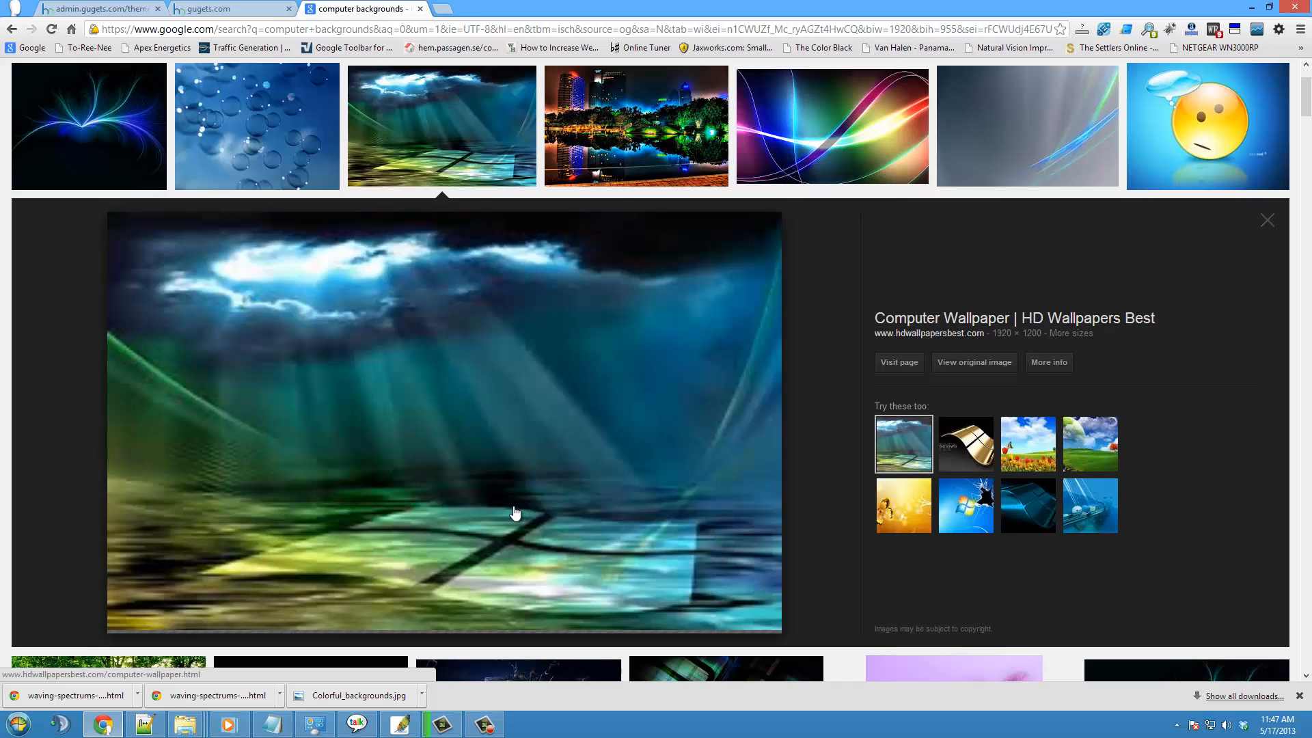
pyautogui.rightClick(374, 351)
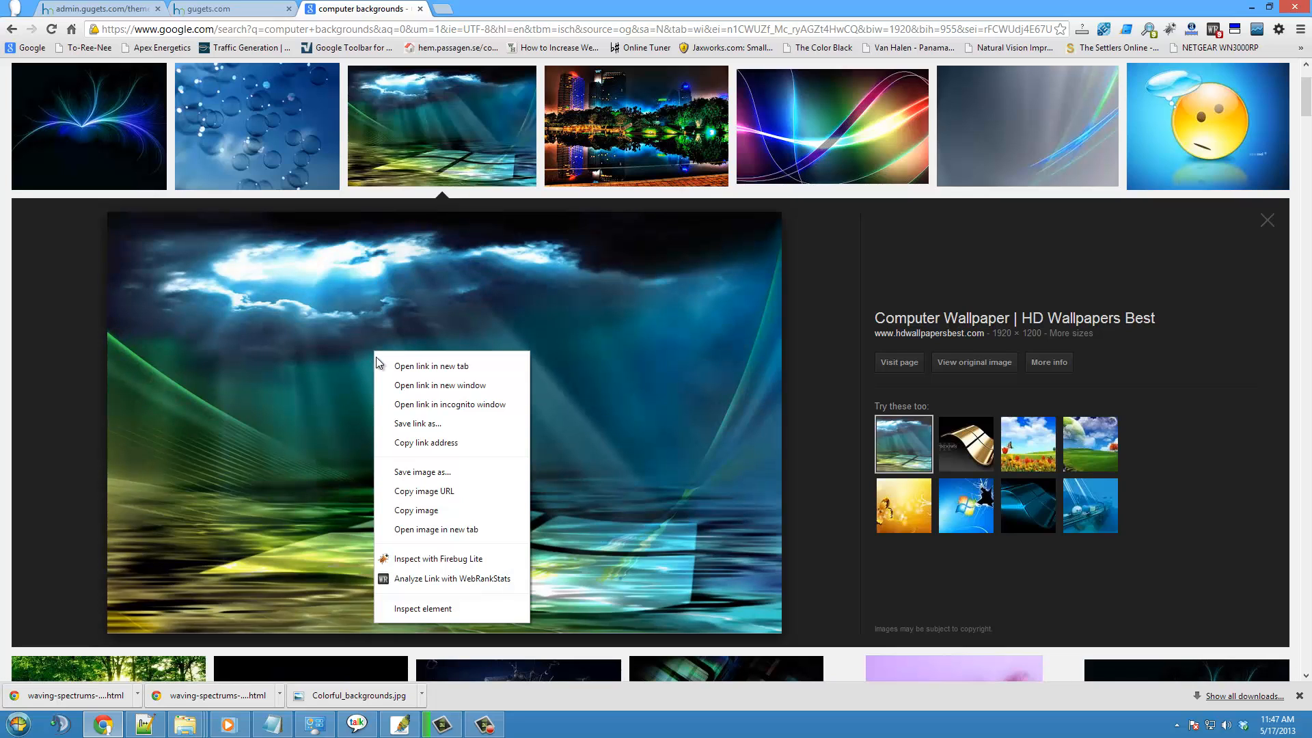
pyautogui.click(425, 472)
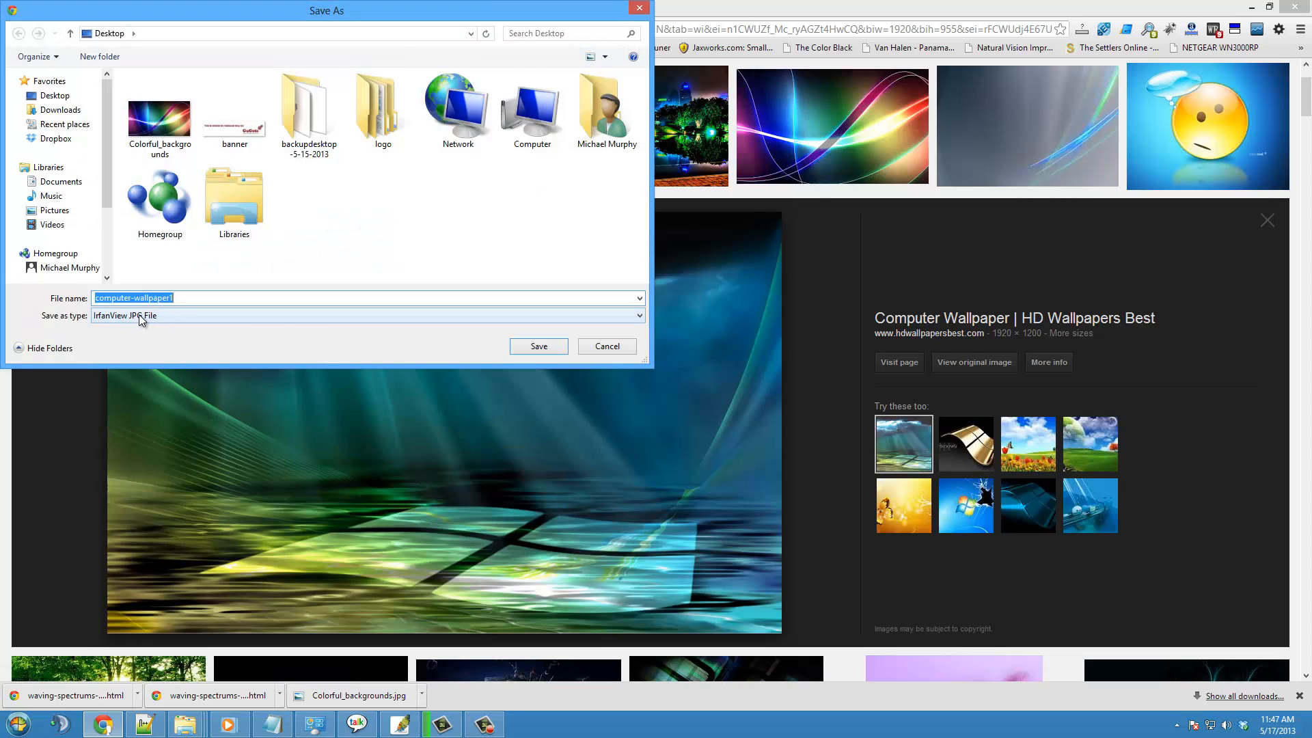
pyautogui.click(525, 347)
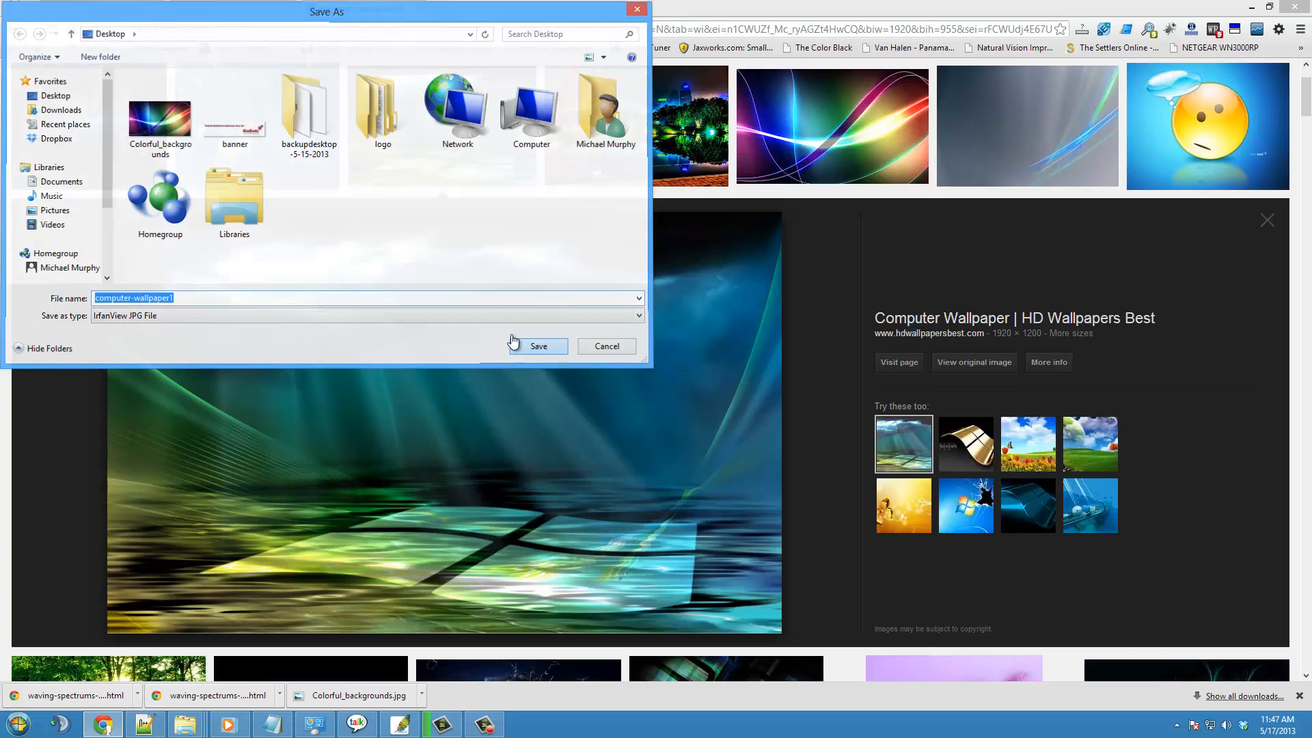
# - Attach computer-wallpaper1.jpg from the Desktop to the new line background and submit it
pyautogui.click(103, 9)
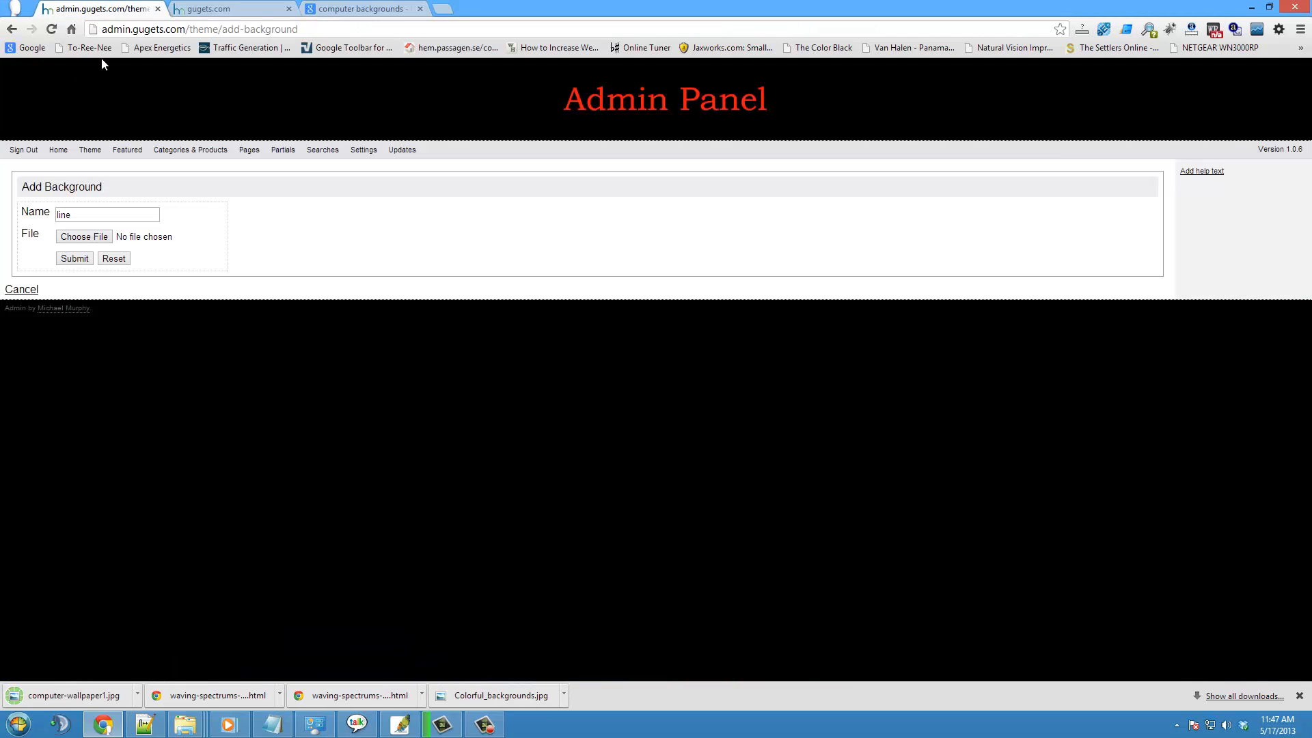
pyautogui.click(77, 237)
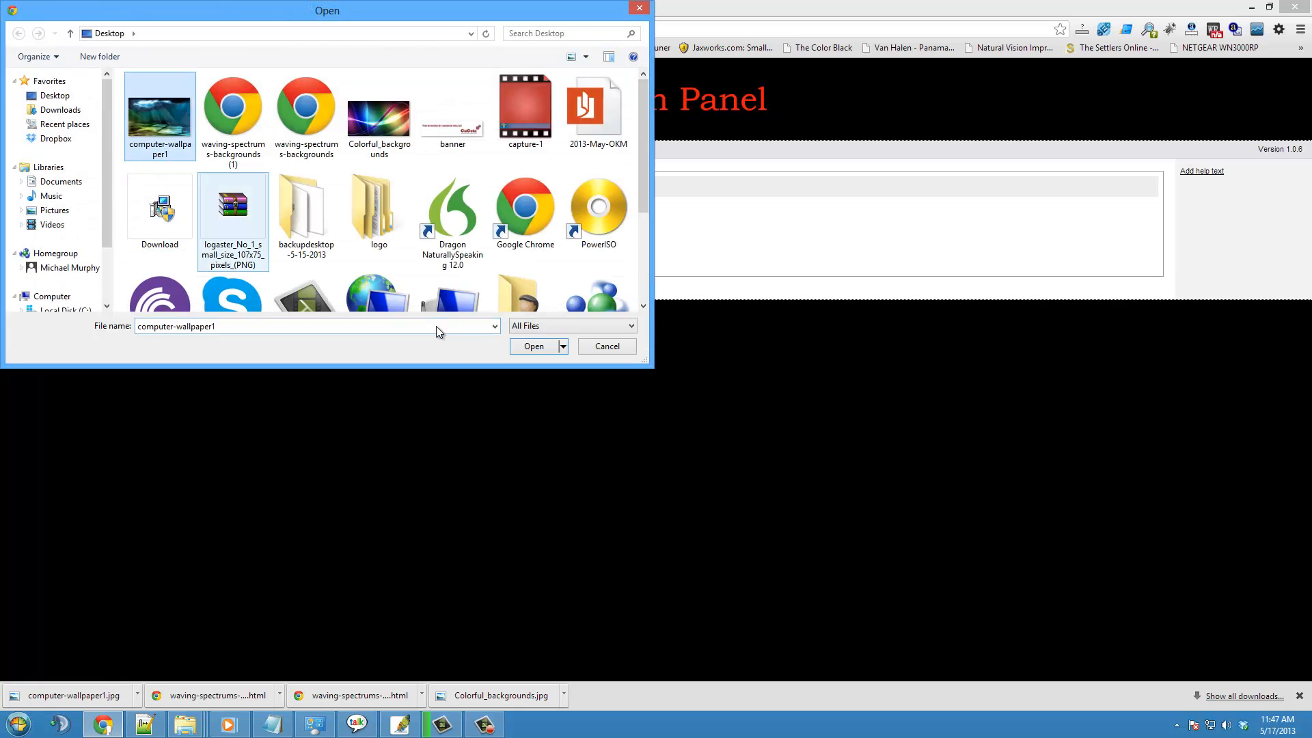
pyautogui.click(534, 346)
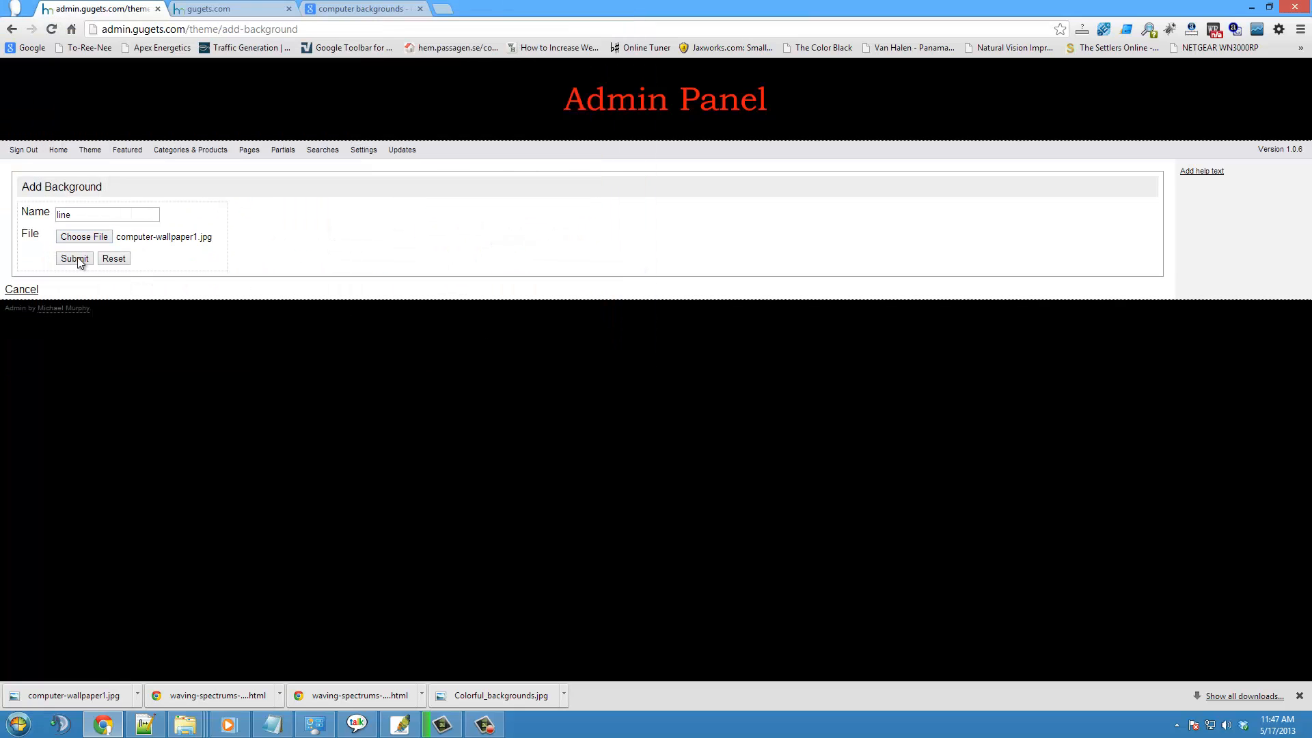
pyautogui.click(76, 258)
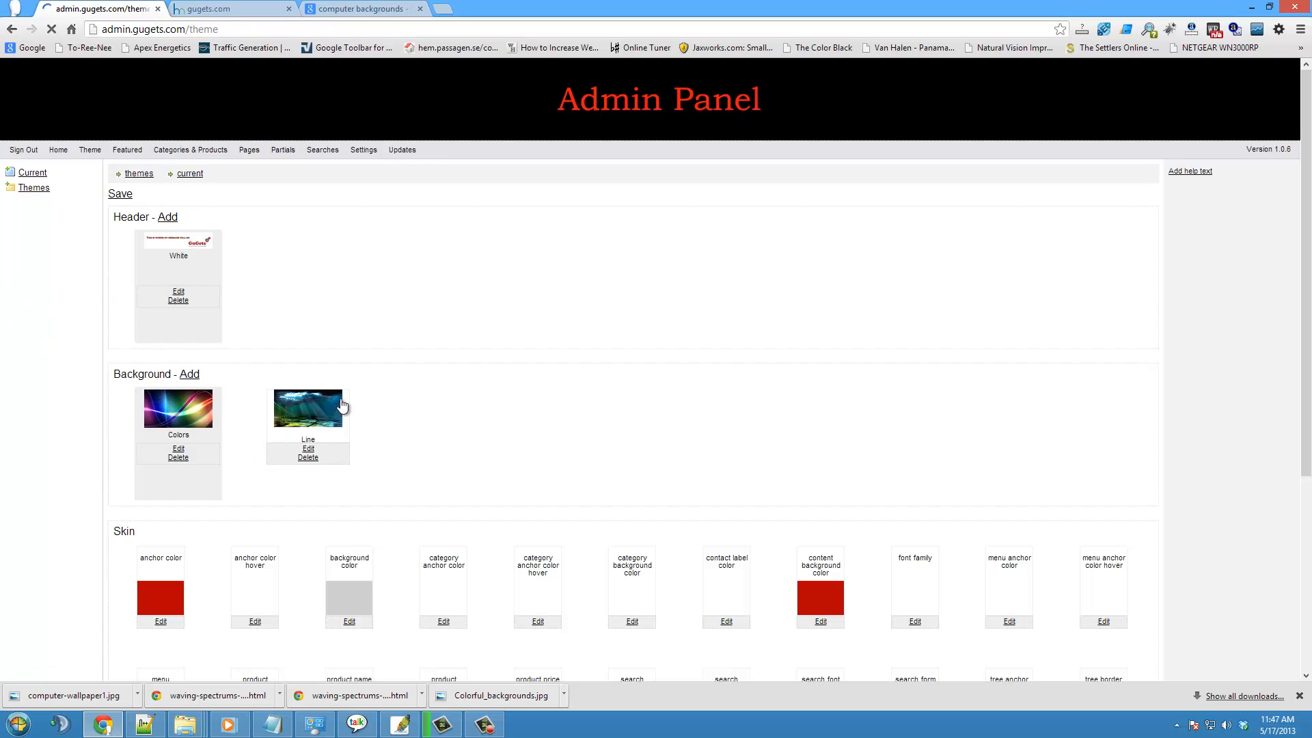
# - Make the Line background the active one for the theme and reload gugets.com to check it
pyautogui.click(324, 407)
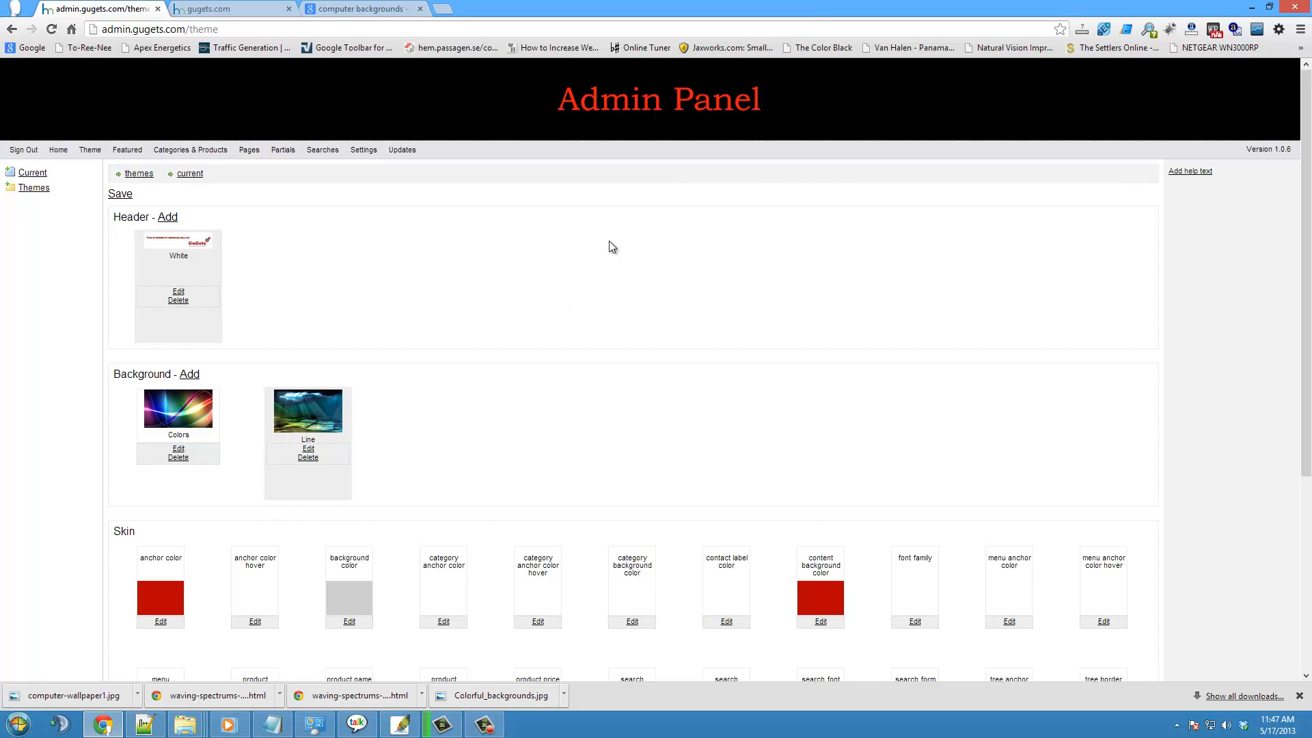
pyautogui.click(229, 8)
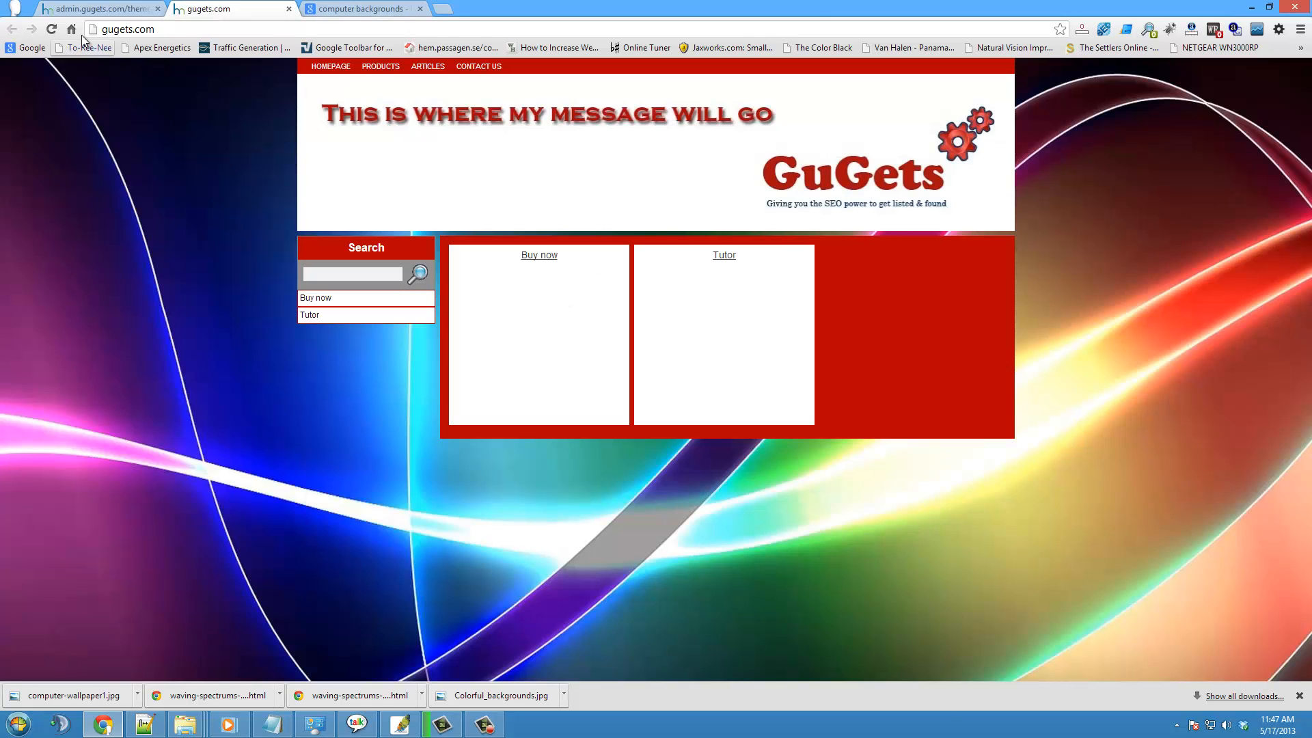
pyautogui.click(51, 29)
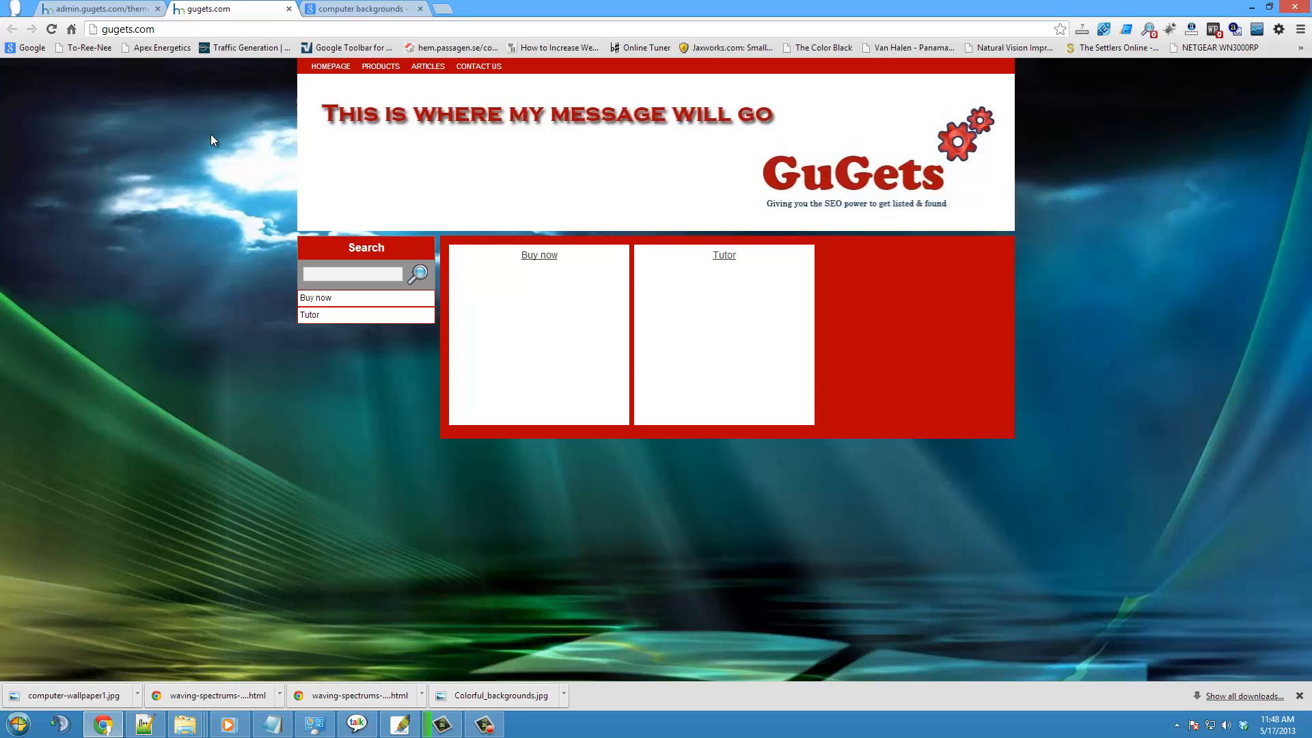
# - Open eveonlinetutors.com in place of the image results and examine how its header and background are designed
pyautogui.click(350, 9)
pyautogui.click(341, 32)
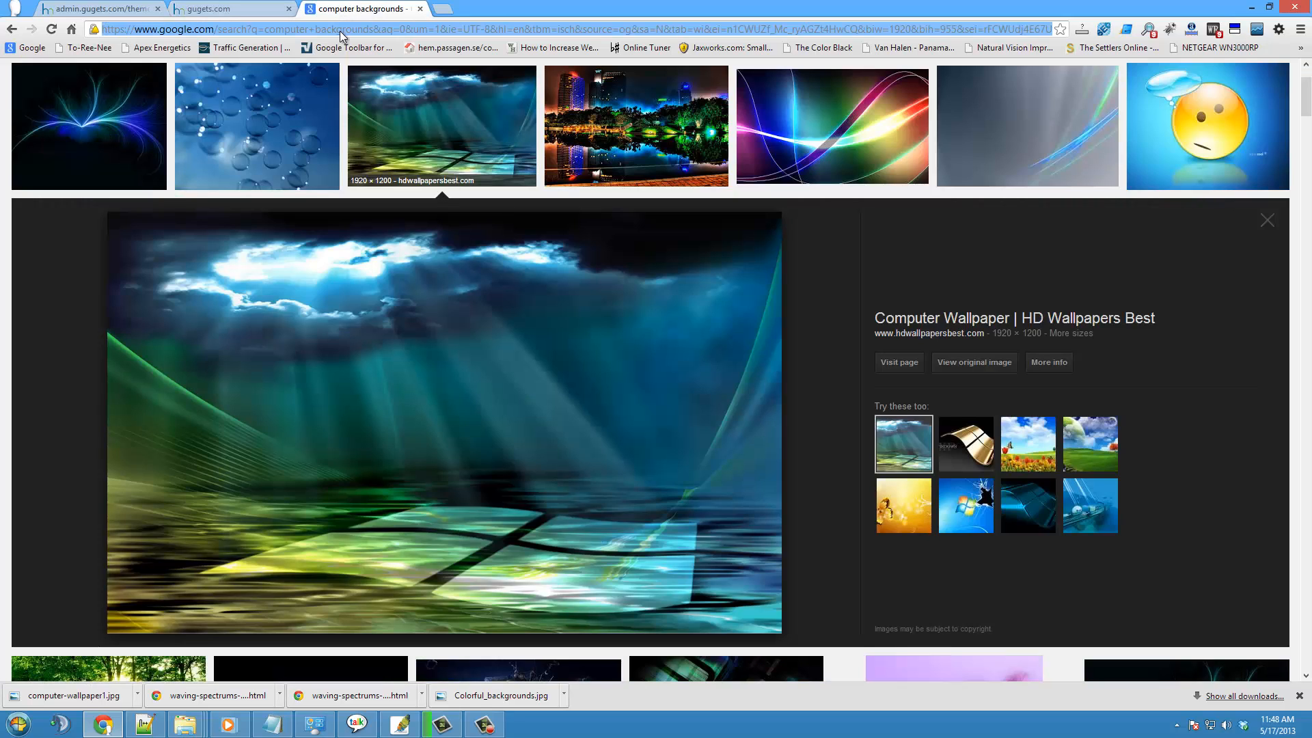
pyautogui.write('eveonlinetutors.com')
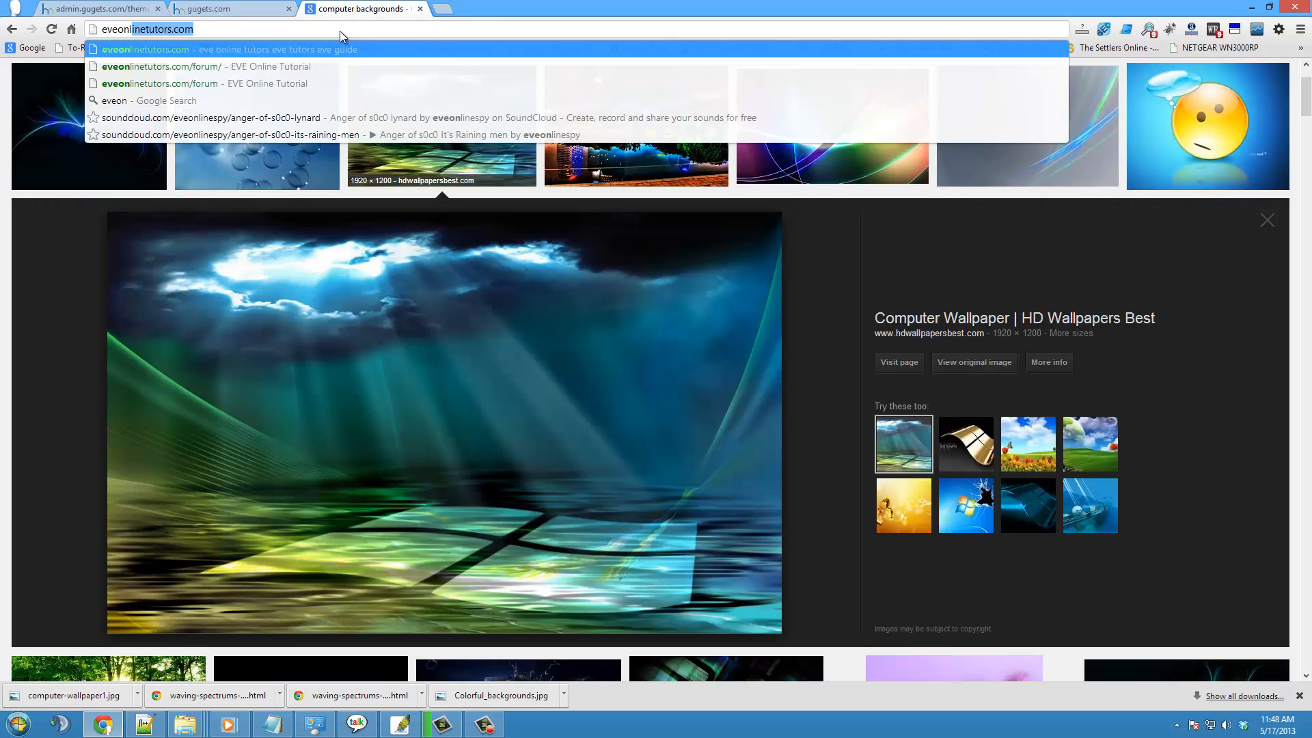
pyautogui.press('Return')
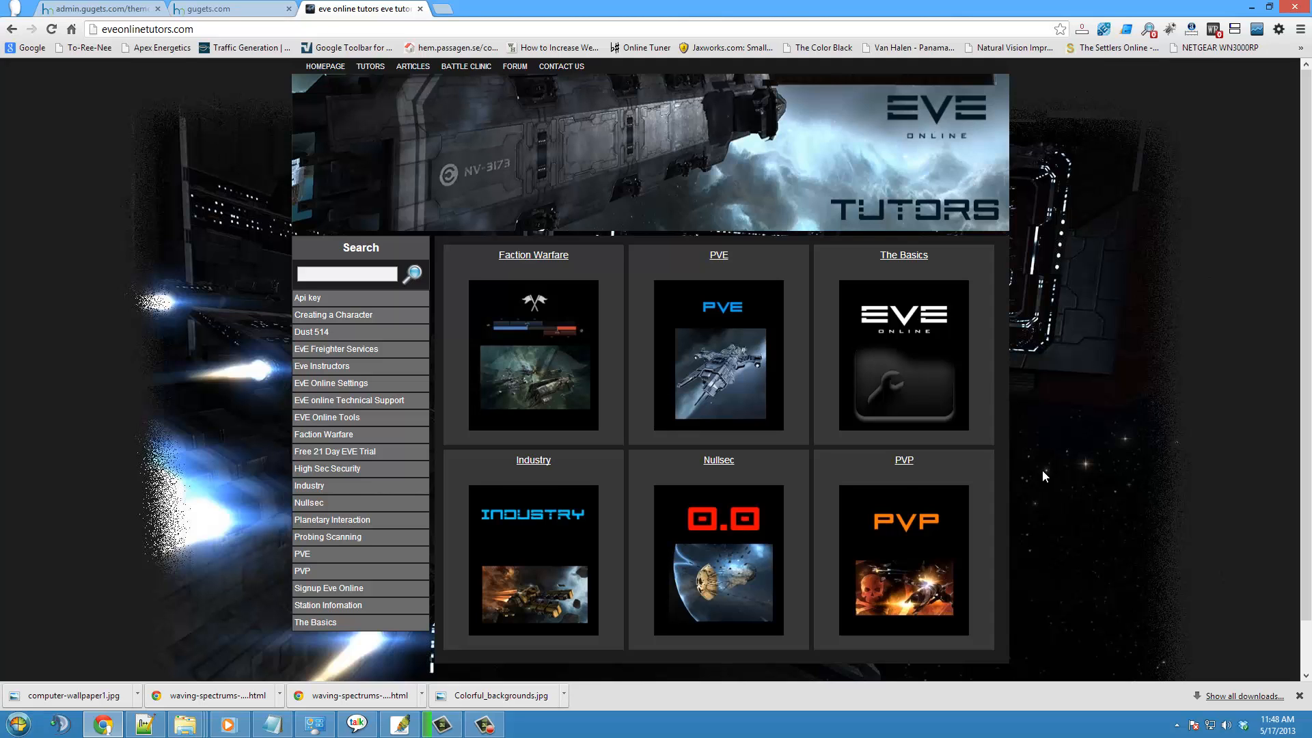
pyautogui.scroll(-1, 1043, 470)
pyautogui.scroll(1, 1043, 471)
# - Open survivalskillsgear.com in a new tab, examine its header and background design, and return to the gugets.com page
pyautogui.click(443, 8)
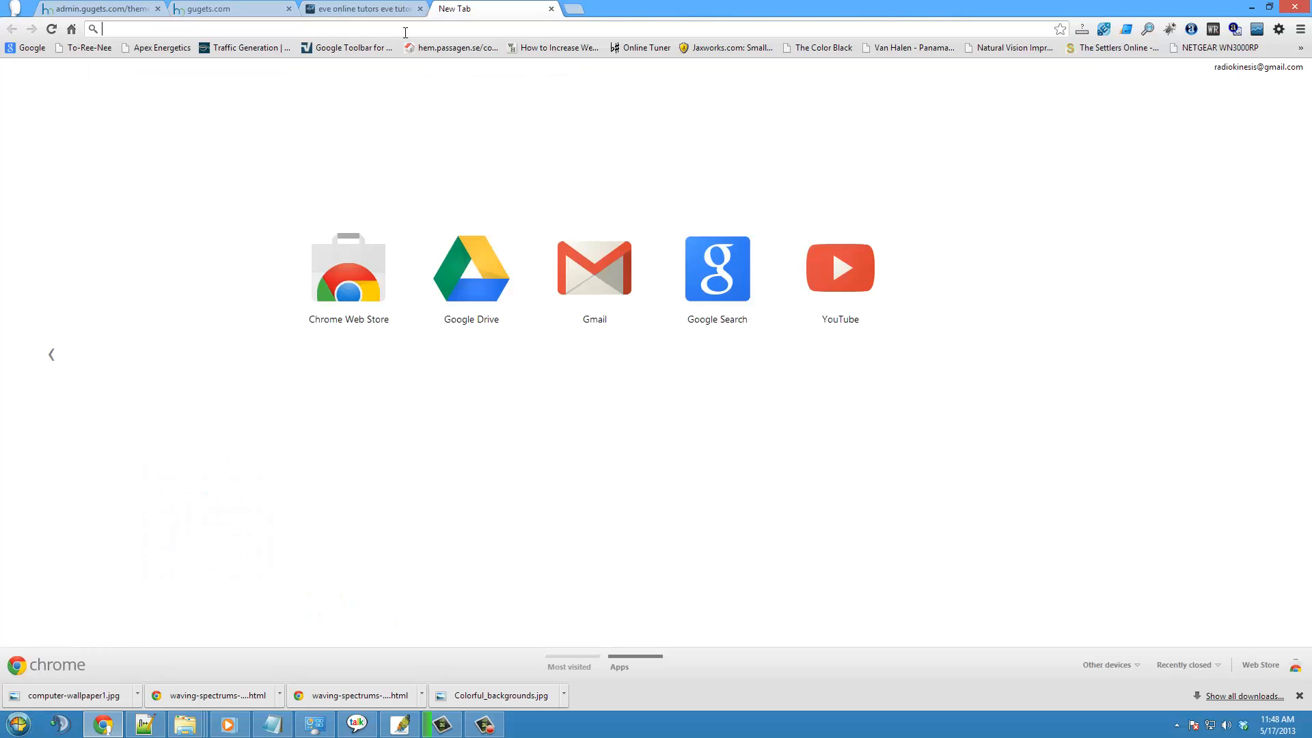
pyautogui.write('survivalskillsgear.com')
pyautogui.press('Return')
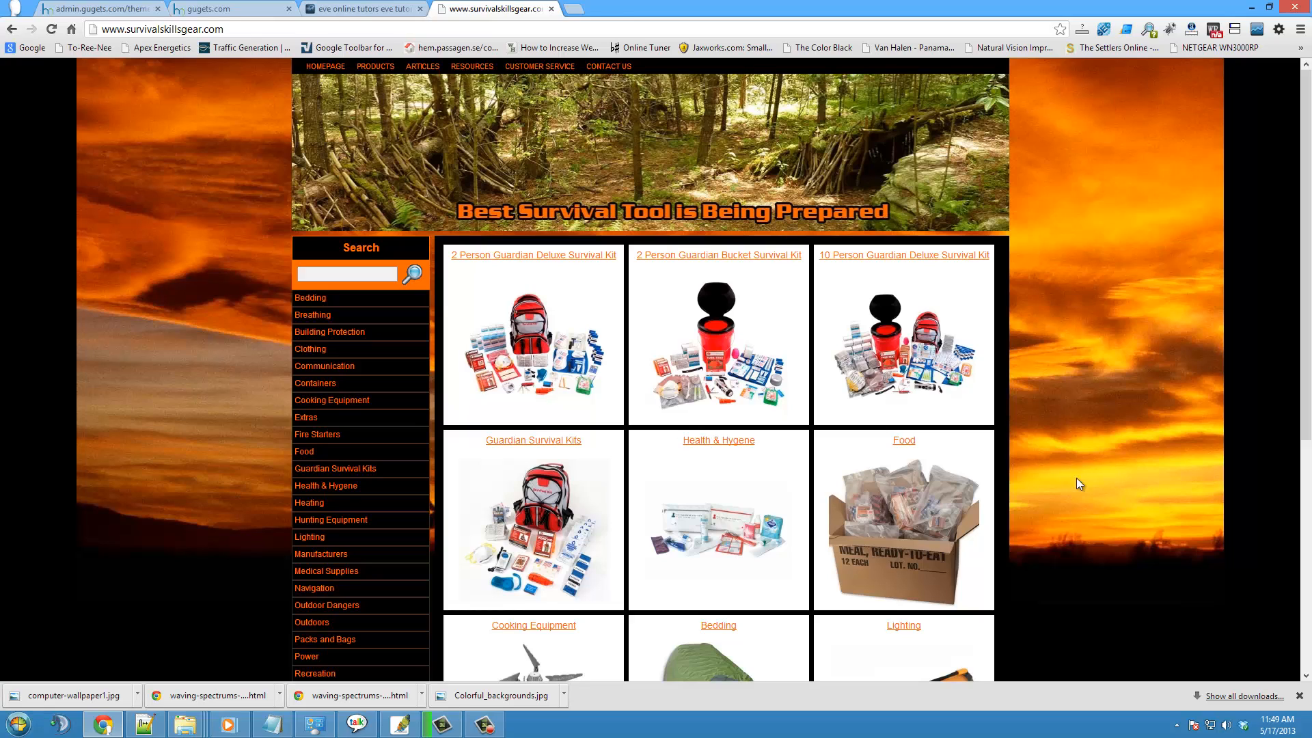
pyautogui.scroll(-5, 1080, 486)
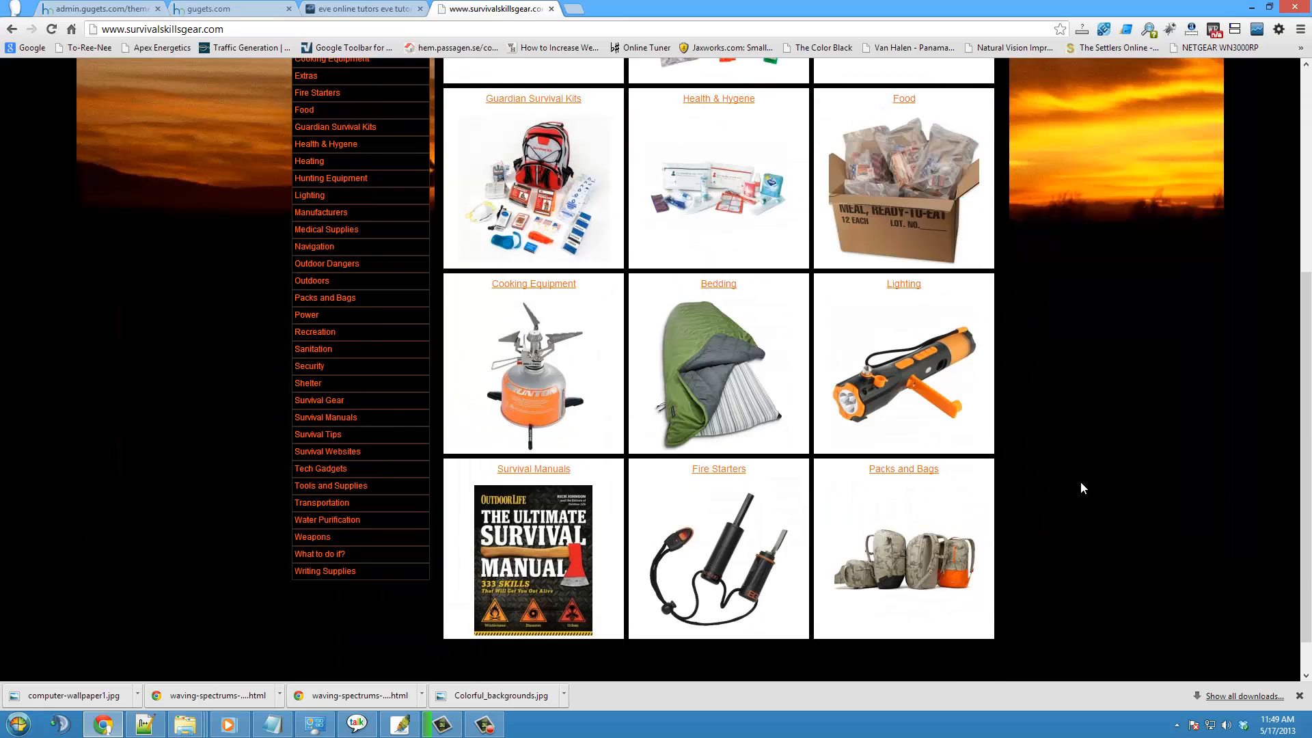
pyautogui.scroll(5, 1080, 482)
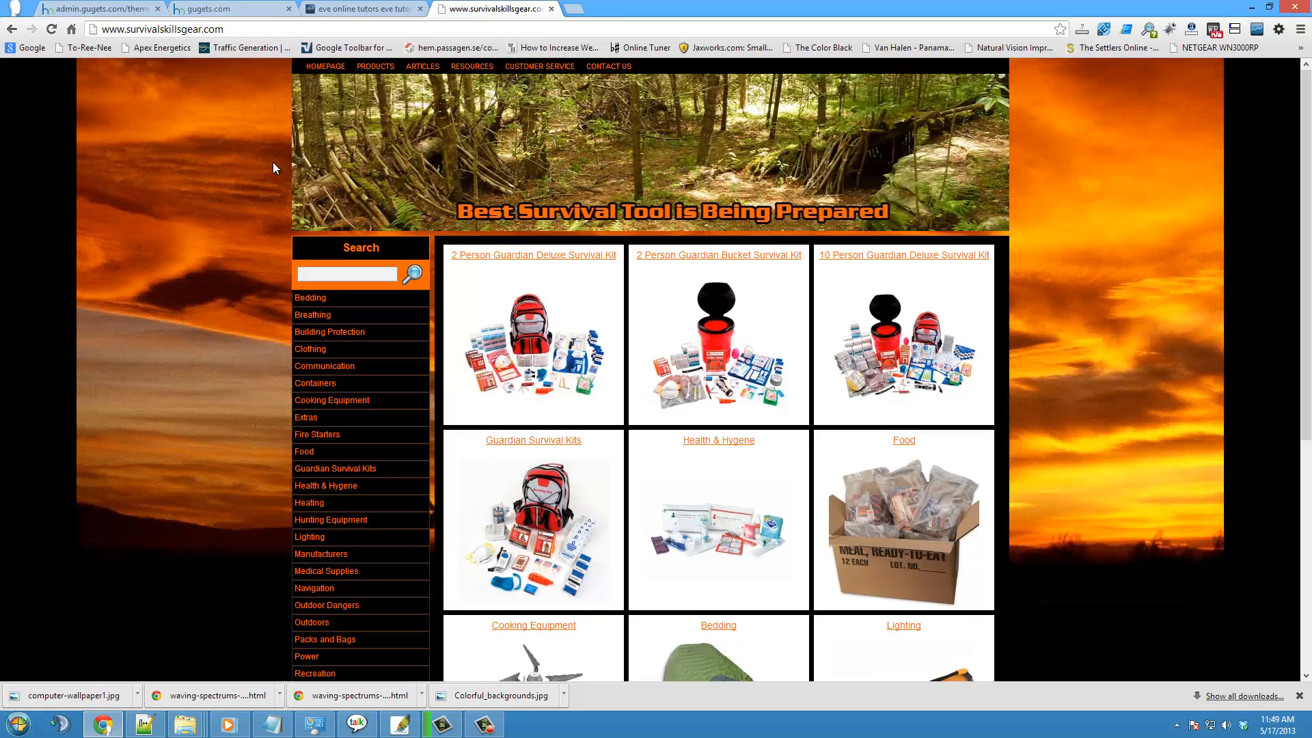
pyautogui.click(218, 9)
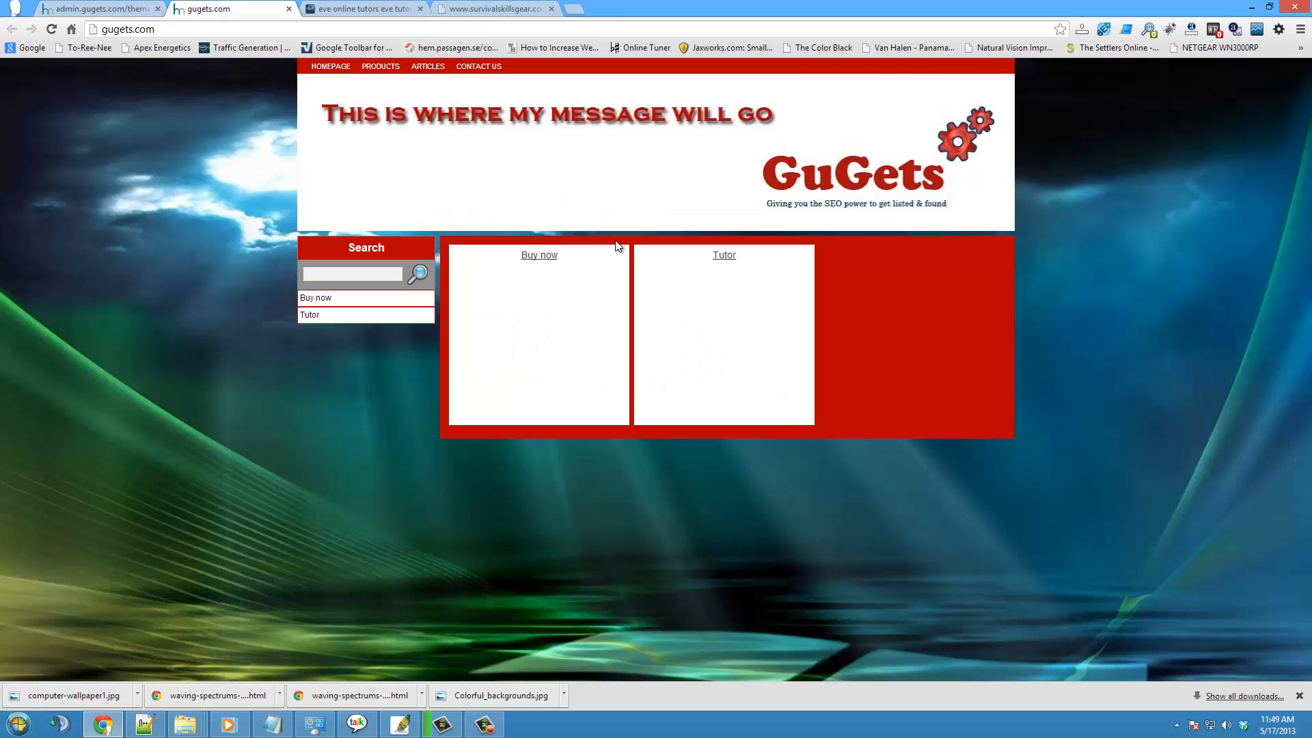